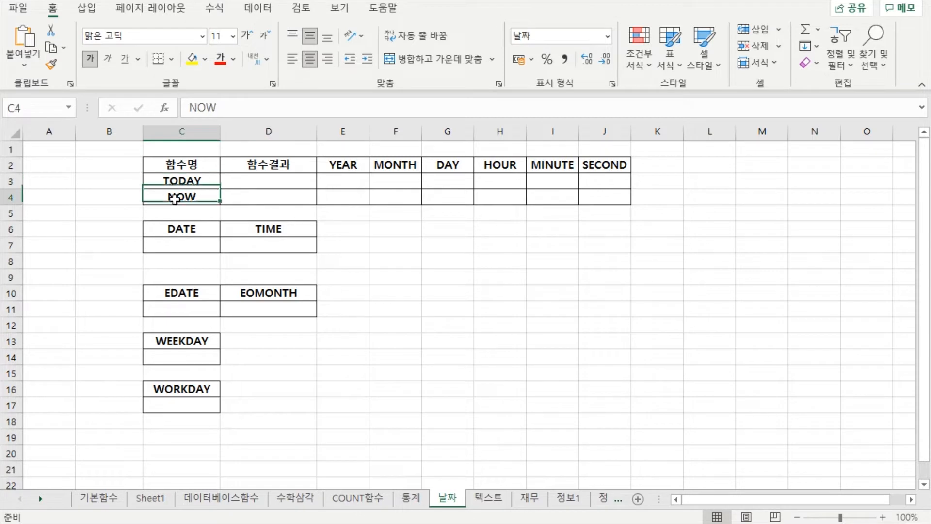
# - Enter the formula =TODAY() in D3, the result cell of the TODAY row
pyautogui.click(246, 178)
pyautogui.click(277, 109)
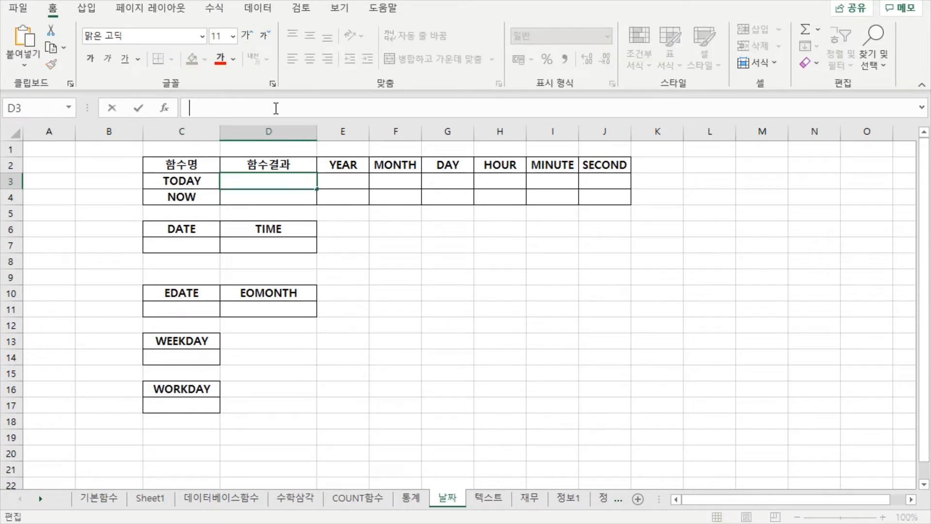
pyautogui.write('=ㅅ')
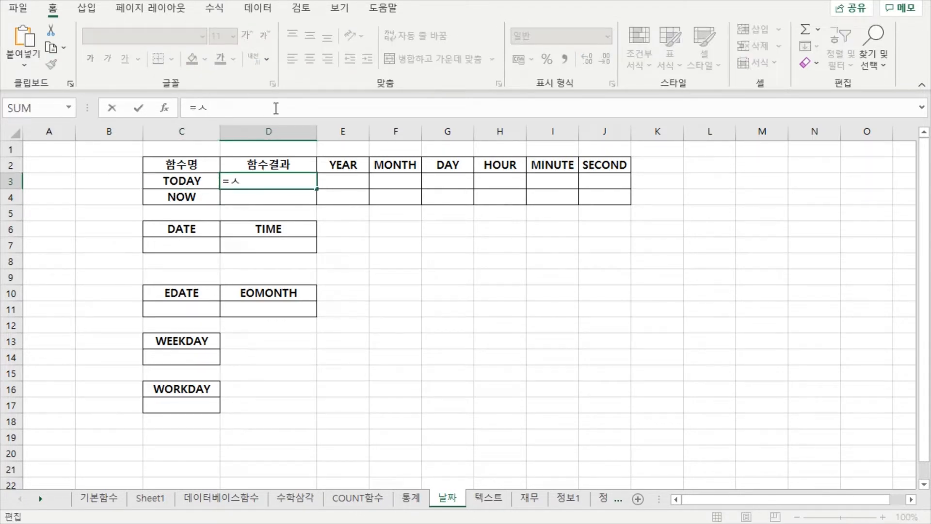
pyautogui.write('today')
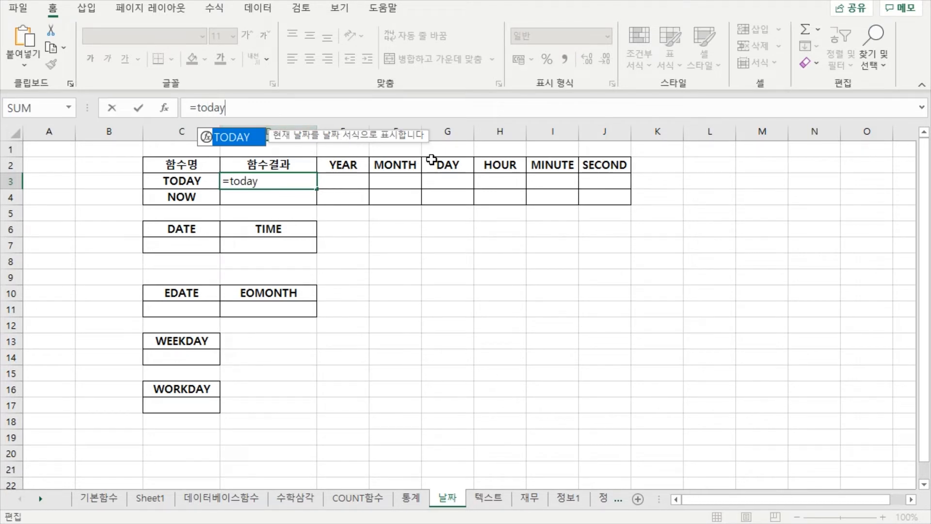
pyautogui.press('Tab')
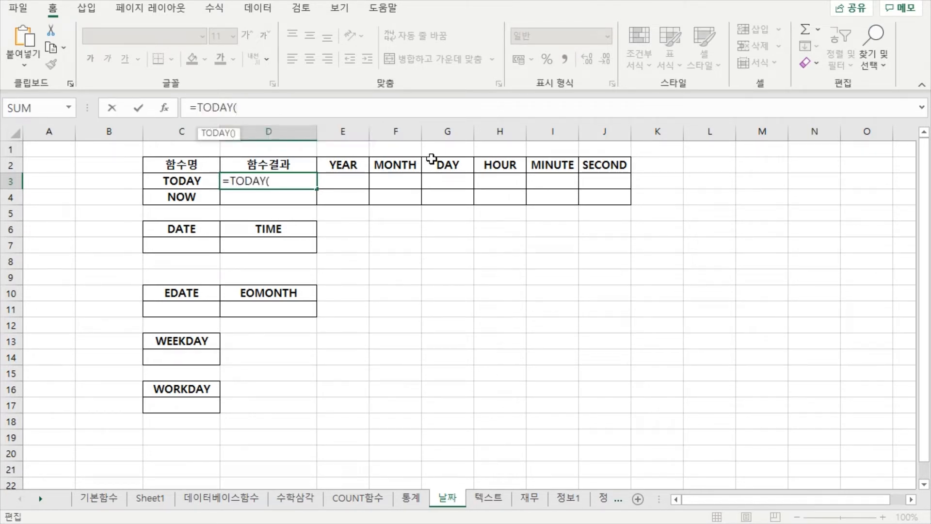
pyautogui.write(')')
pyautogui.press('Return')
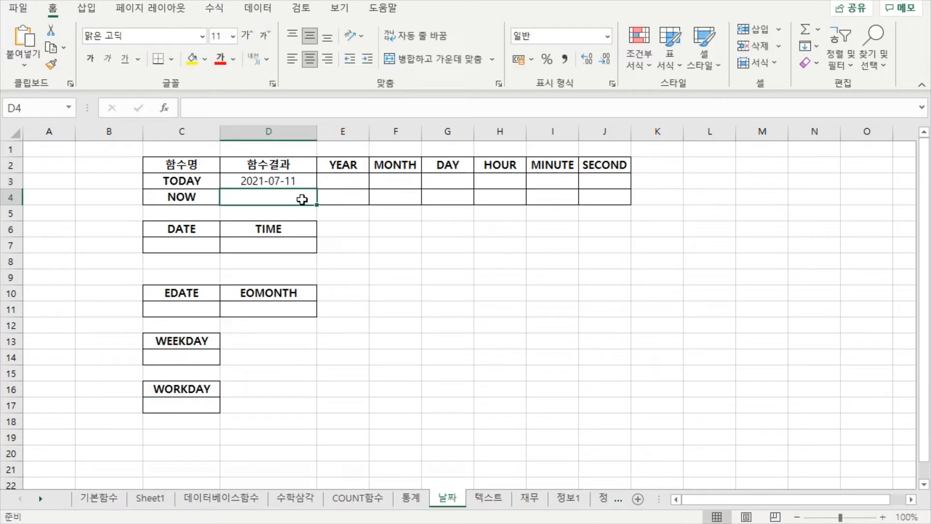
# - Enter the formula =NOW() in D4, the result cell of the NOW row
pyautogui.click(260, 180)
pyautogui.click(273, 203)
pyautogui.click(261, 114)
pyautogui.write('=now')
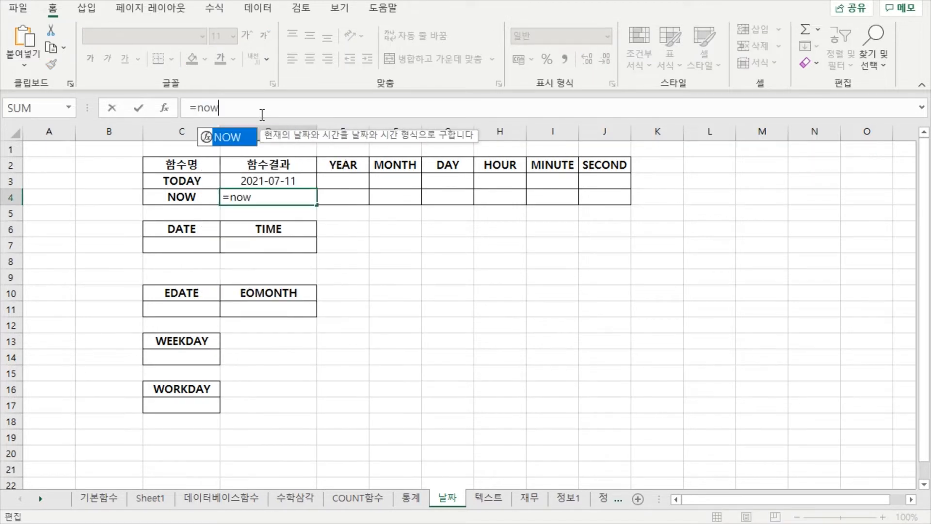
pyautogui.press('Tab')
pyautogui.write(')')
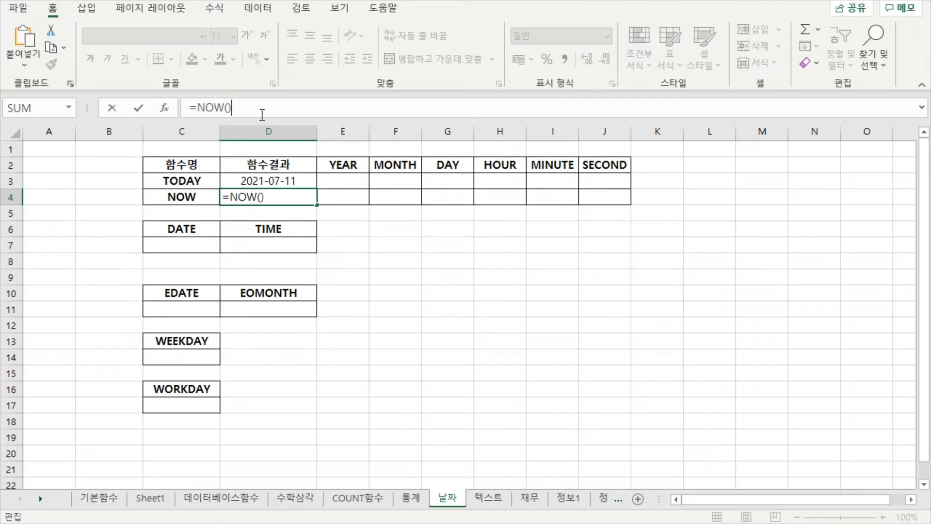
pyautogui.press('Return')
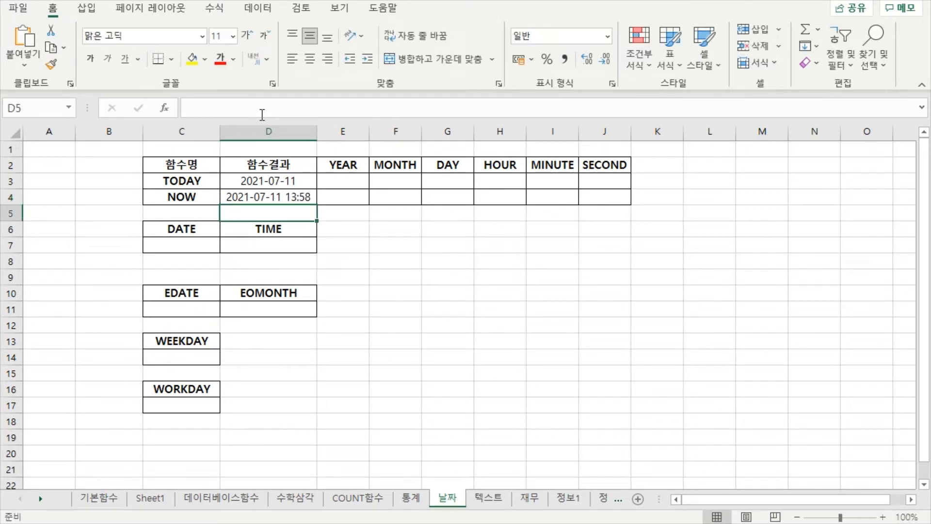
# - Compare the formulas and date formats of the TODAY and NOW results in D3 and D4
pyautogui.click(237, 197)
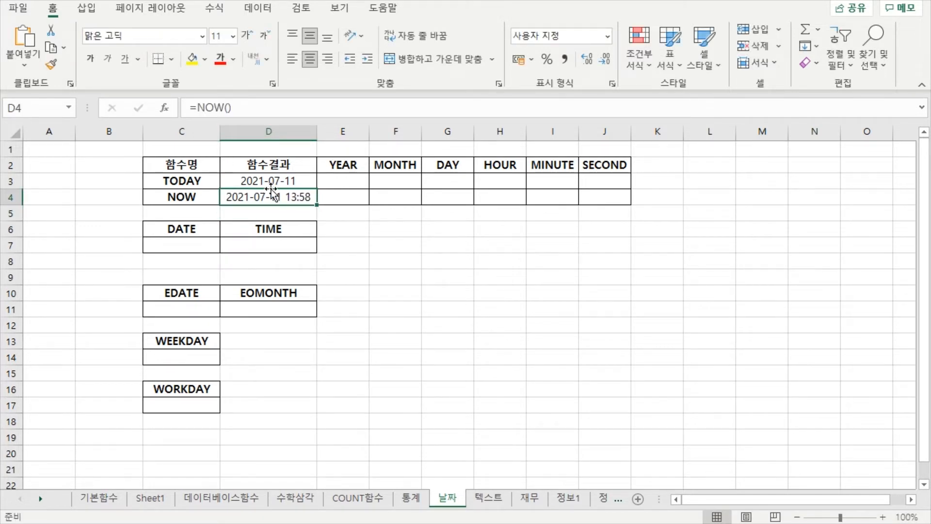
pyautogui.click(297, 181)
pyautogui.click(301, 194)
pyautogui.click(304, 180)
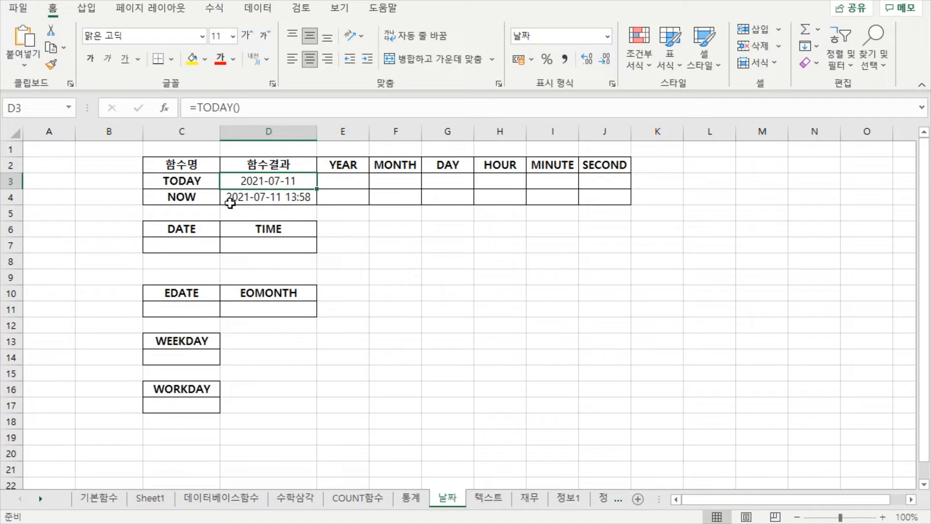
pyautogui.click(289, 196)
pyautogui.click(298, 181)
pyautogui.click(302, 197)
pyautogui.click(300, 185)
pyautogui.click(297, 197)
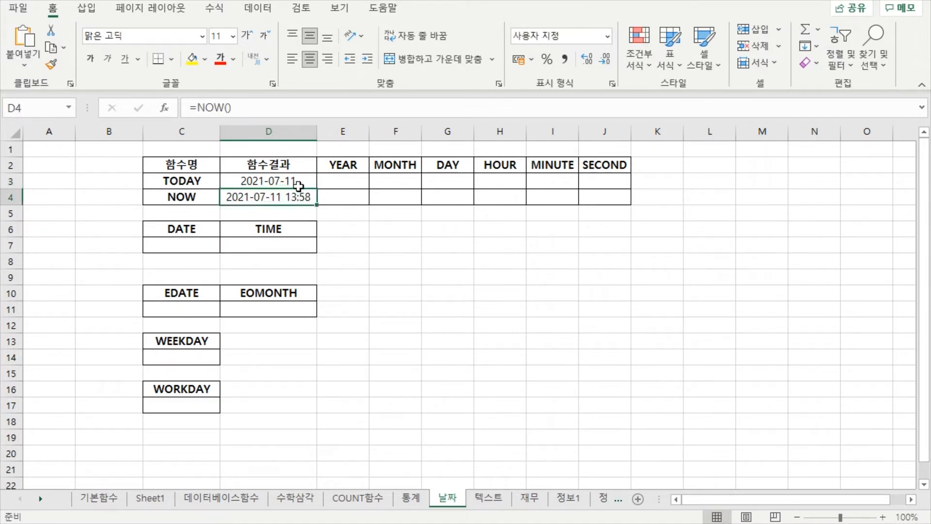
pyautogui.click(299, 181)
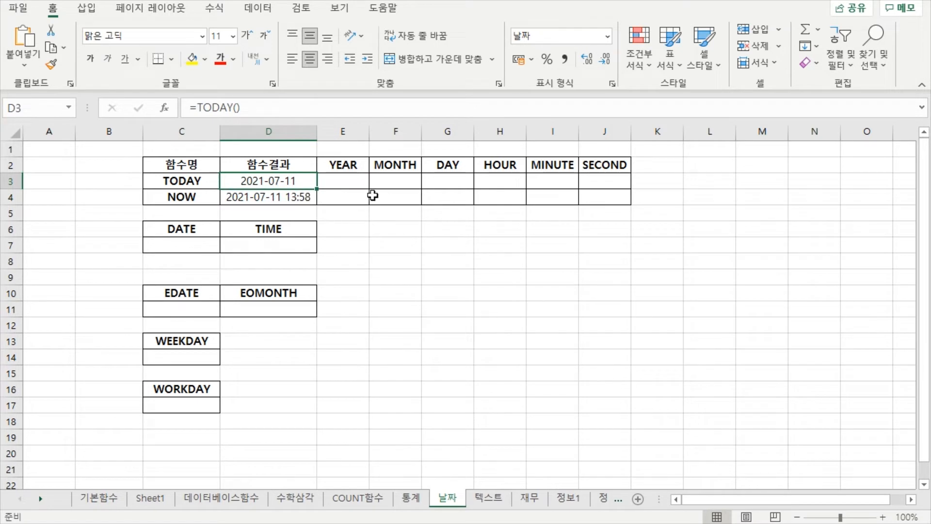
# - Extract the year of the TODAY result by entering =YEAR(D3) in E3
pyautogui.click(359, 181)
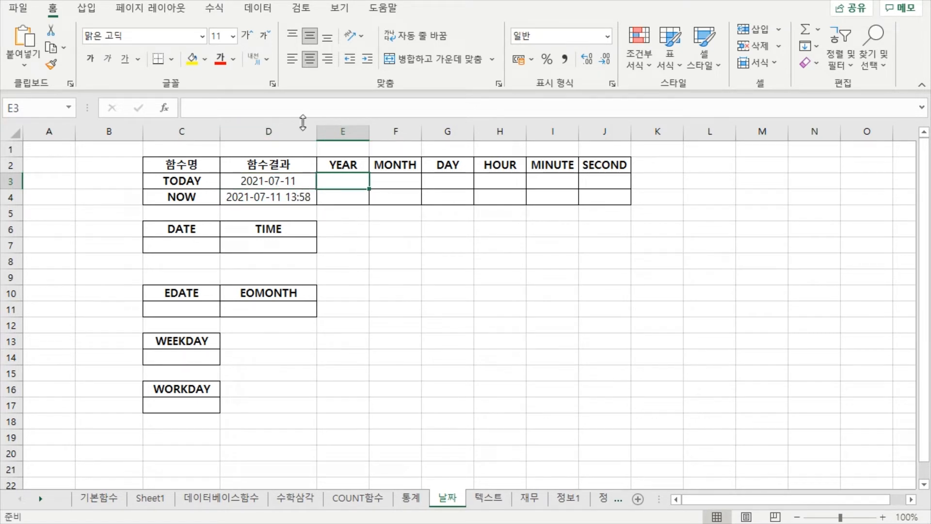
pyautogui.click(296, 102)
pyautogui.write('=')
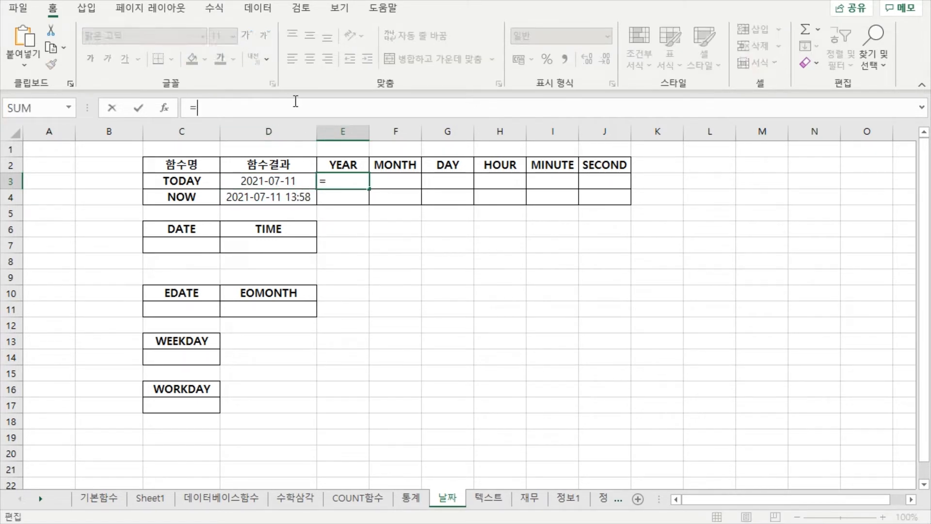
pyautogui.write('year')
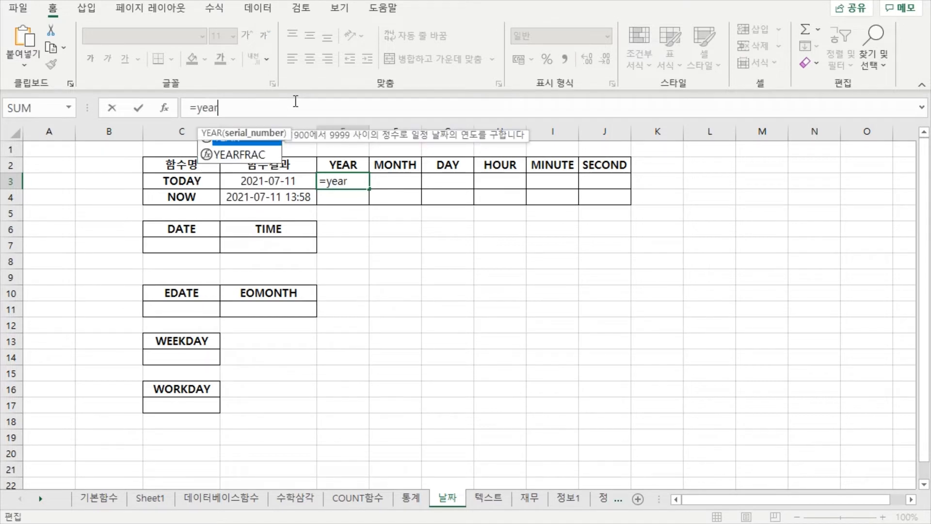
pyautogui.press('Tab')
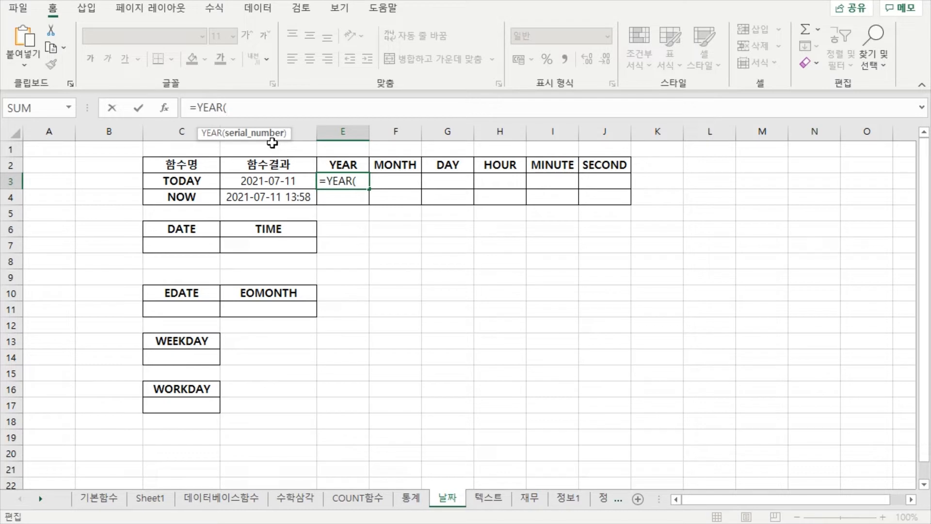
pyautogui.click(288, 181)
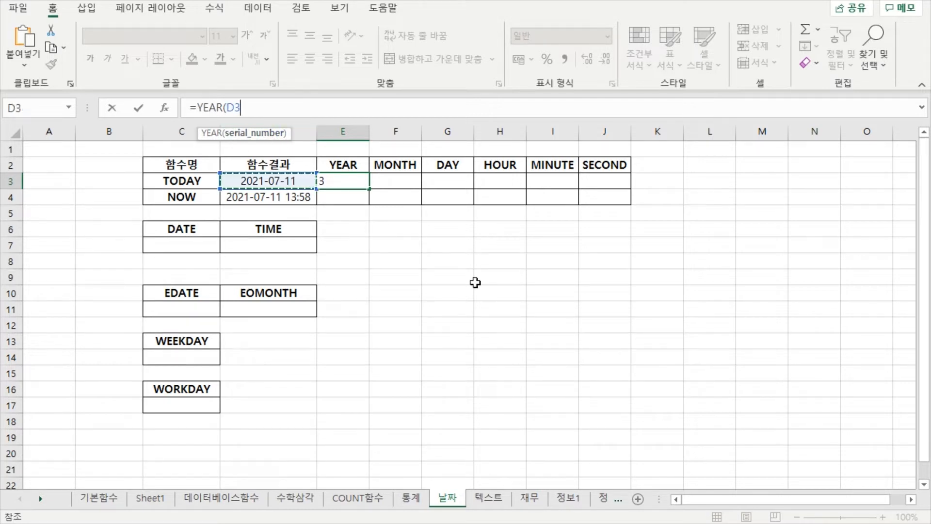
pyautogui.press('Return')
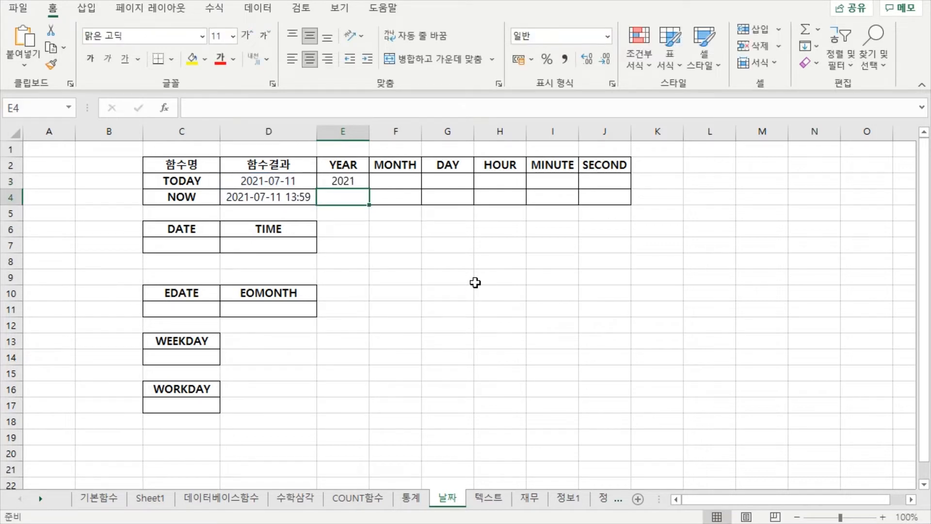
# - Copy the YEAR formula down to E4 and remove the centre alignment from E3:J4
pyautogui.click(363, 184)
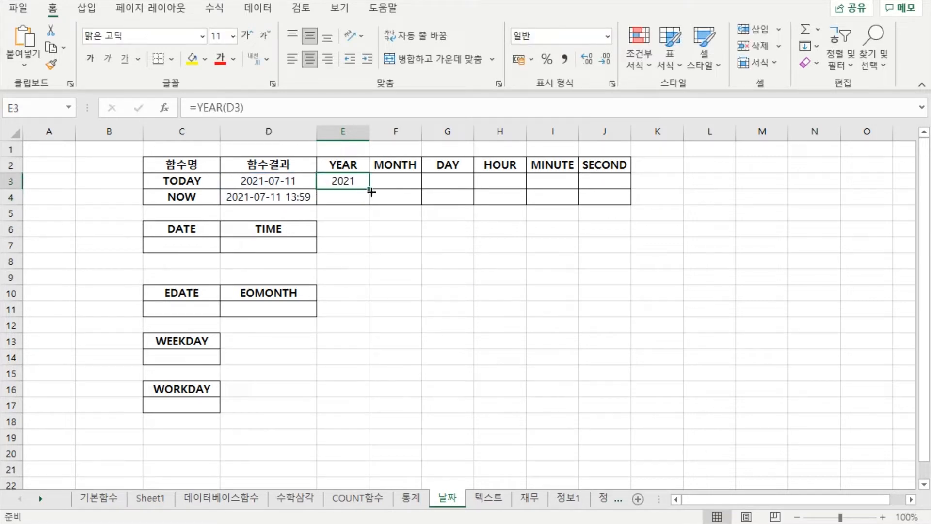
pyautogui.moveTo(372, 191); pyautogui.dragTo(599, 196)
pyautogui.click(424, 194)
pyautogui.click(358, 180)
pyautogui.click(316, 63)
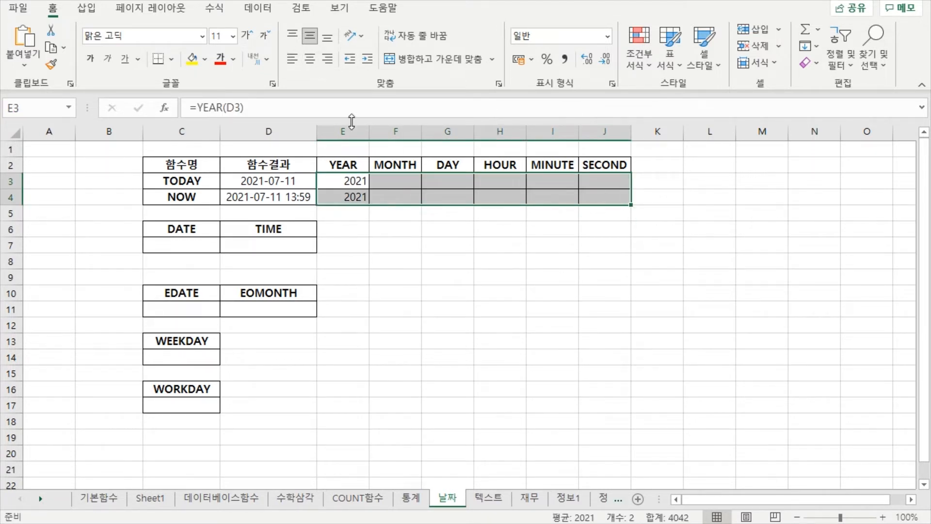
pyautogui.click(444, 262)
pyautogui.click(353, 181)
pyautogui.click(358, 199)
pyautogui.click(354, 180)
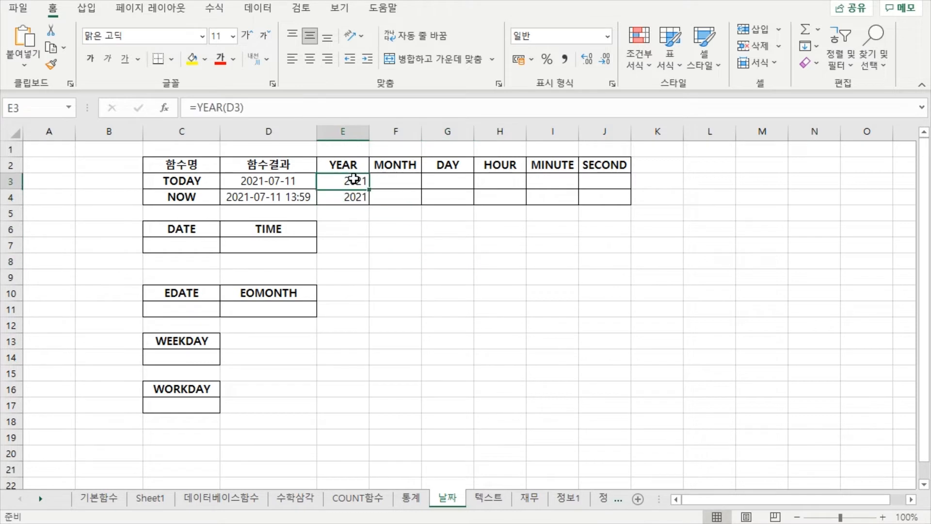
pyautogui.click(358, 198)
pyautogui.click(357, 179)
# - Extract the month of the TODAY result by entering =MONTH(D3) in F3
pyautogui.click(391, 180)
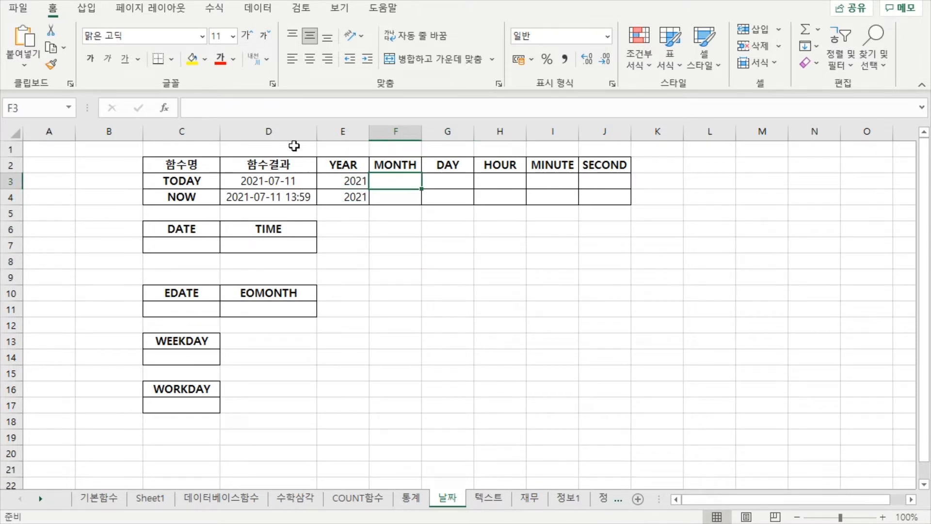
pyautogui.click(302, 106)
pyautogui.write('=mon')
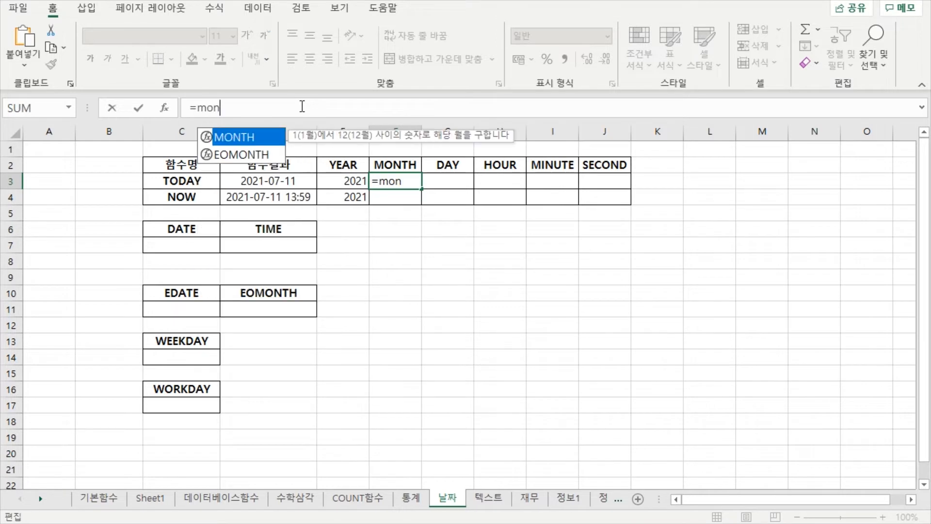
pyautogui.press('Tab')
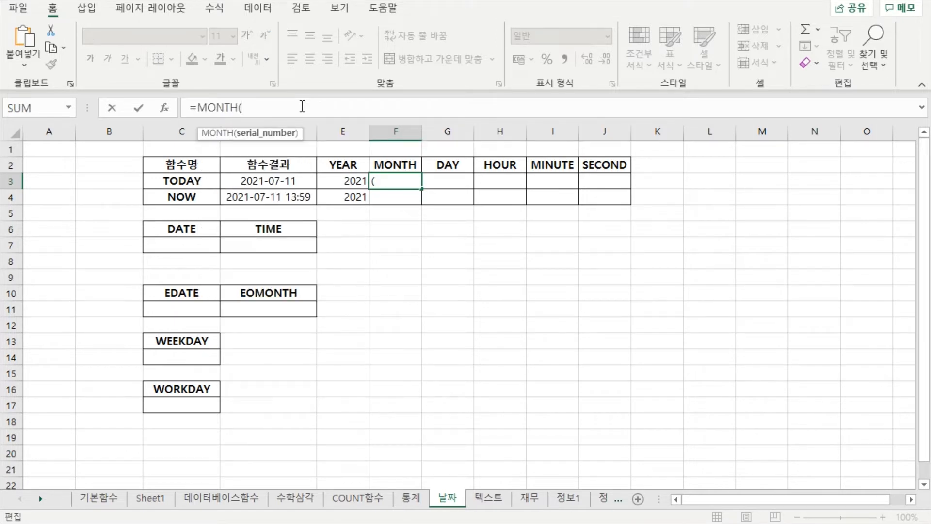
pyautogui.click(277, 180)
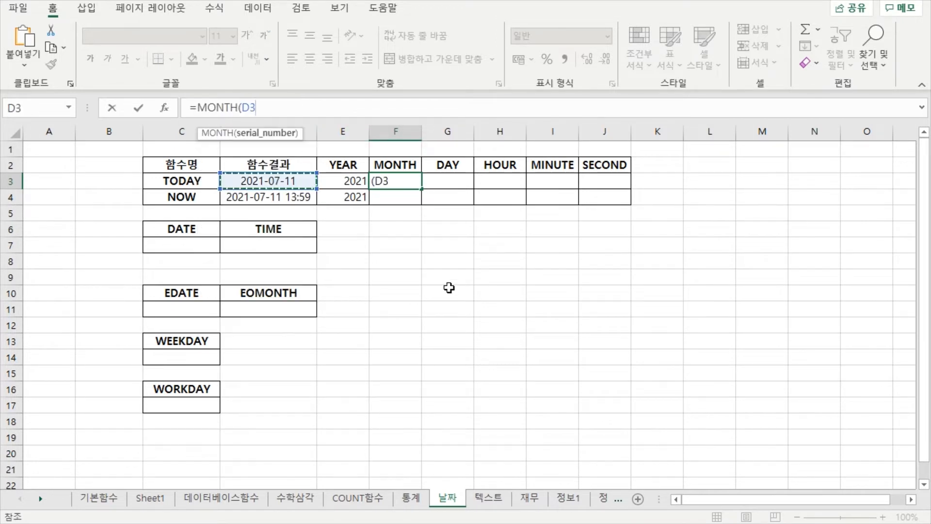
pyautogui.write(')')
pyautogui.press('Return')
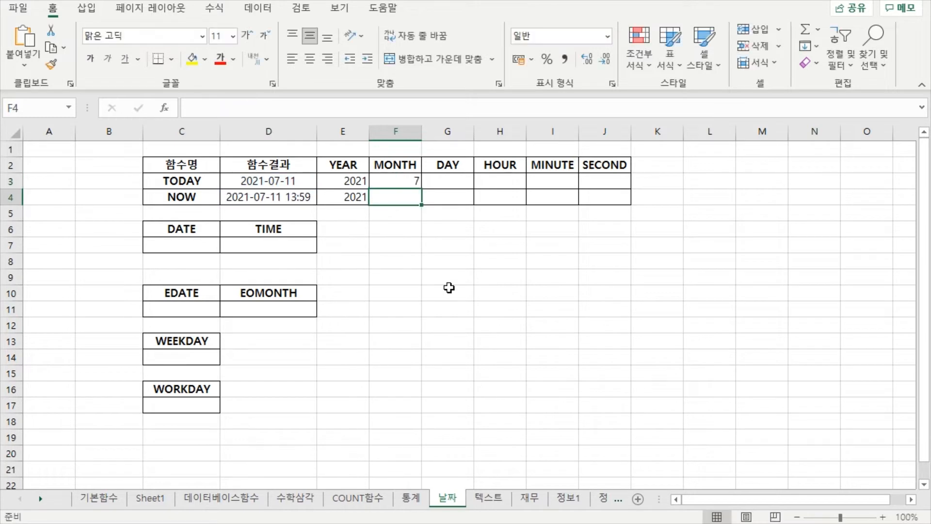
# - Copy the MONTH formula from F3 down to the NOW row in F4 and check both cells
pyautogui.click(393, 181)
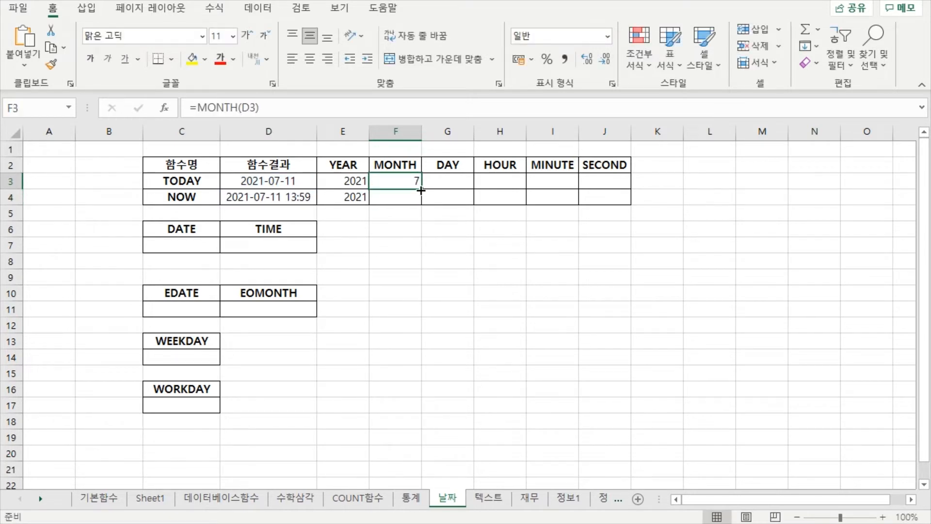
pyautogui.moveTo(421, 189); pyautogui.dragTo(422, 196)
pyautogui.click(398, 201)
pyautogui.click(414, 183)
pyautogui.click(414, 200)
pyautogui.click(410, 183)
# - Extract the day of the TODAY result by entering =DAY(D3) in G3
pyautogui.click(453, 183)
pyautogui.click(293, 107)
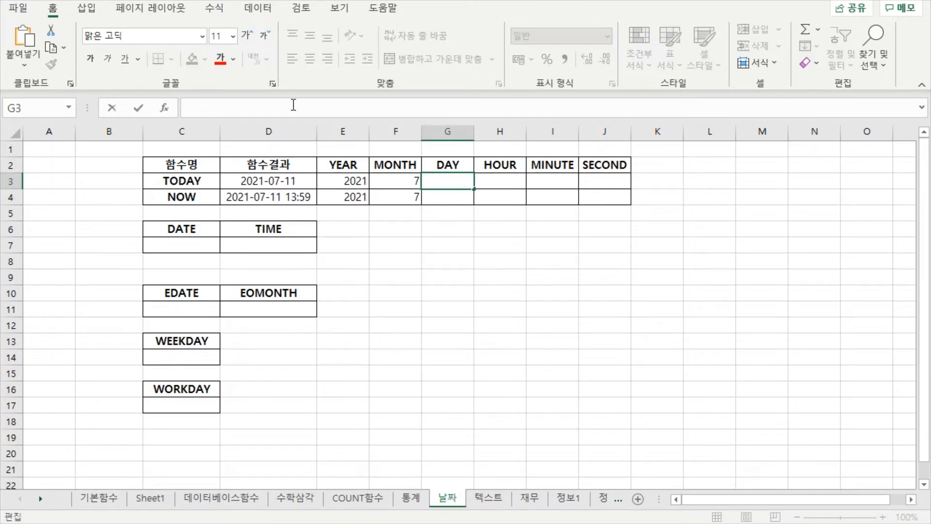
pyautogui.write('=day')
pyautogui.press('Tab')
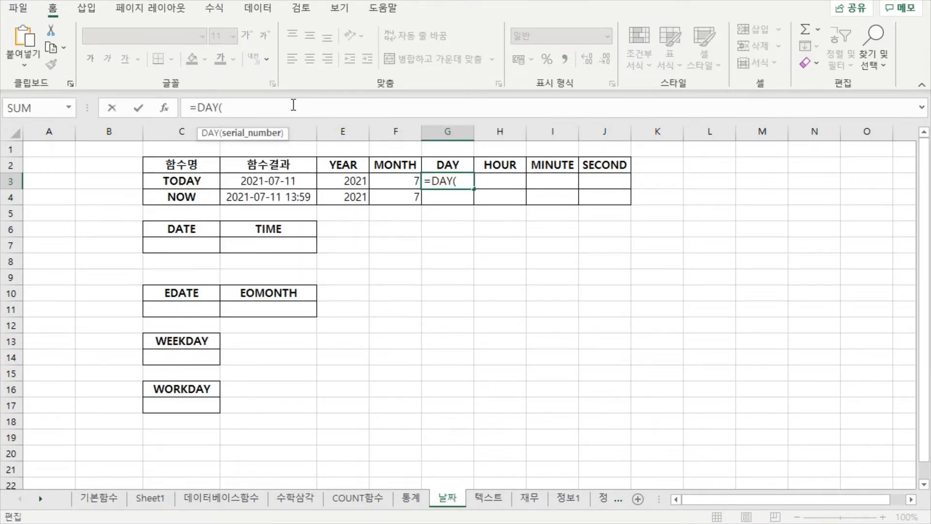
pyautogui.click(275, 180)
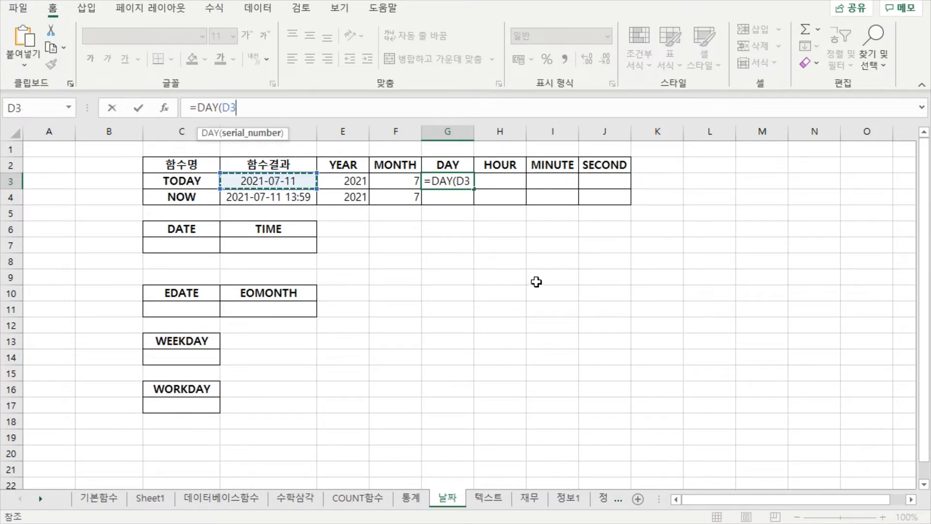
pyautogui.write(')')
pyautogui.press('Return')
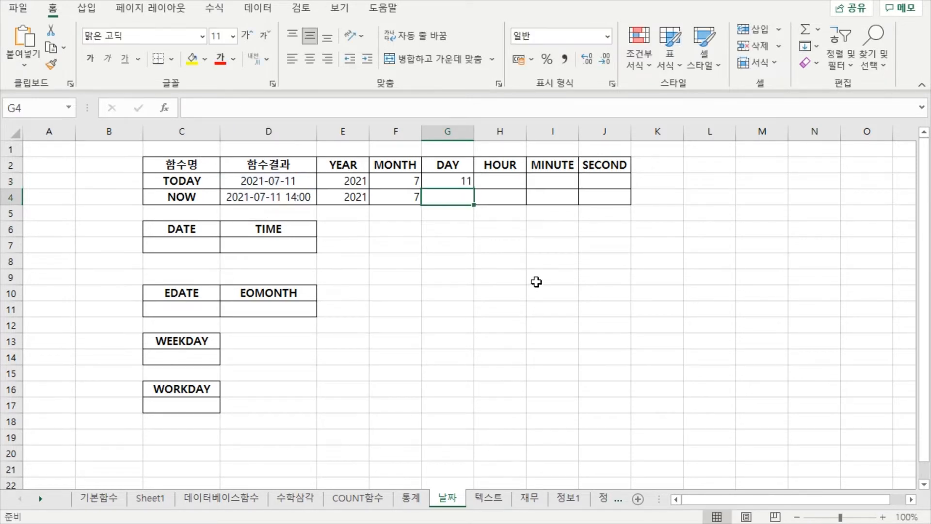
# - Fill the DAY formula from G3 down to the NOW row in G4 and check both cells
pyautogui.click(453, 183)
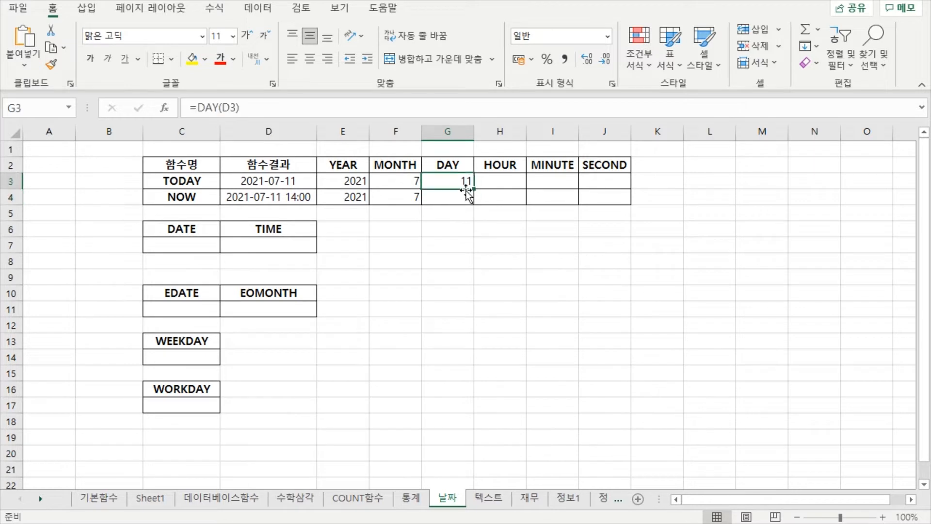
pyautogui.doubleClick(473, 188)
pyautogui.click(469, 247)
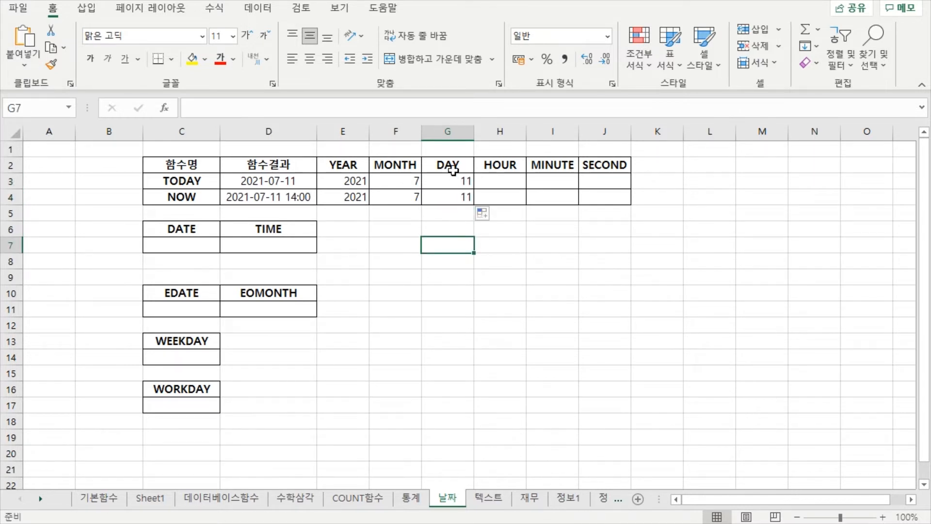
pyautogui.click(450, 179)
pyautogui.click(453, 196)
pyautogui.click(443, 183)
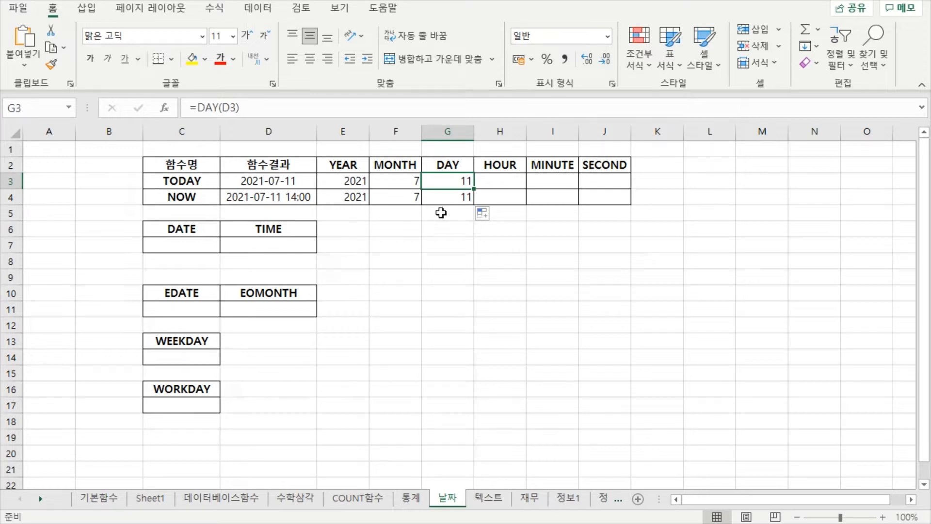
# - Extract the hour of the TODAY result by entering =HOUR(D3) in H3
pyautogui.click(498, 183)
pyautogui.click(342, 108)
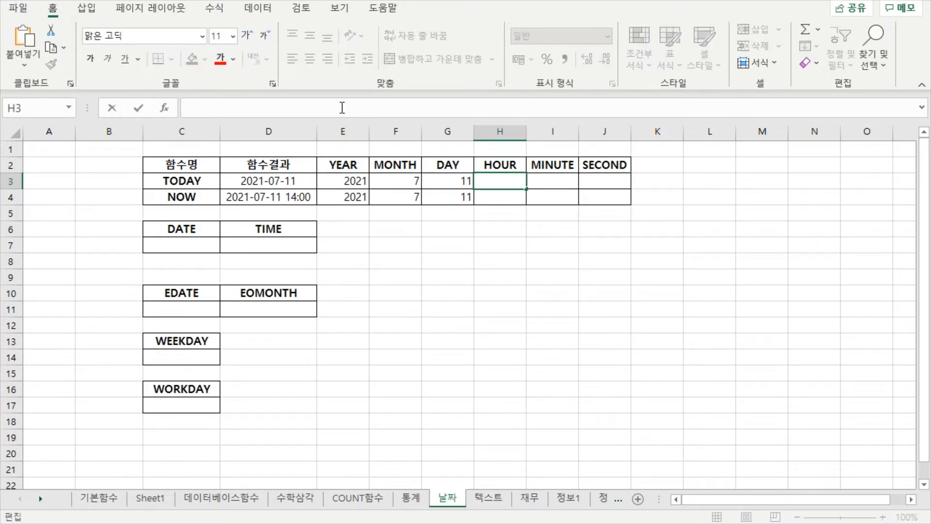
pyautogui.write('=ho')
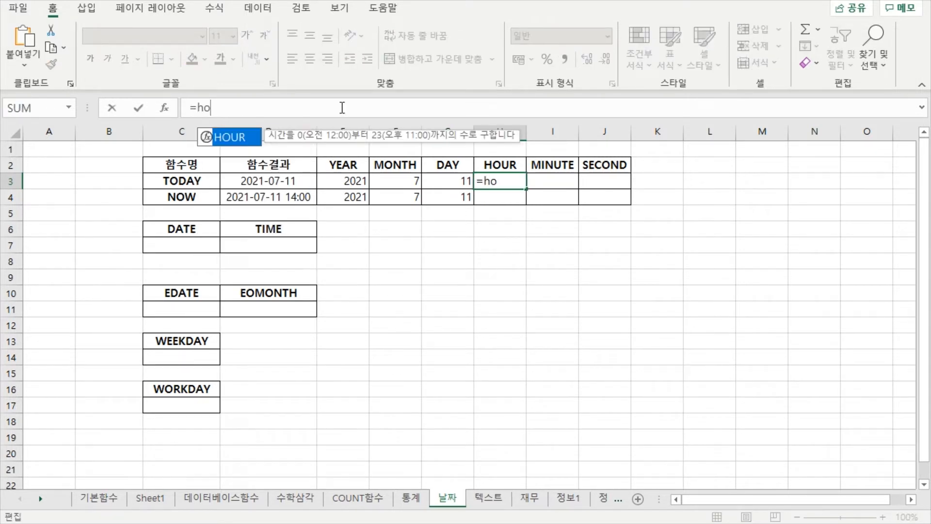
pyautogui.press('Tab')
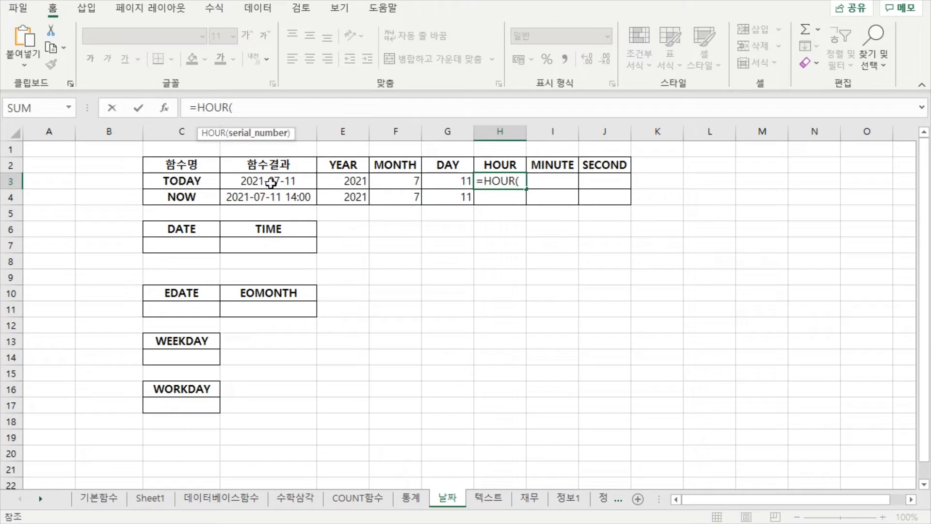
pyautogui.click(269, 183)
pyautogui.write(')')
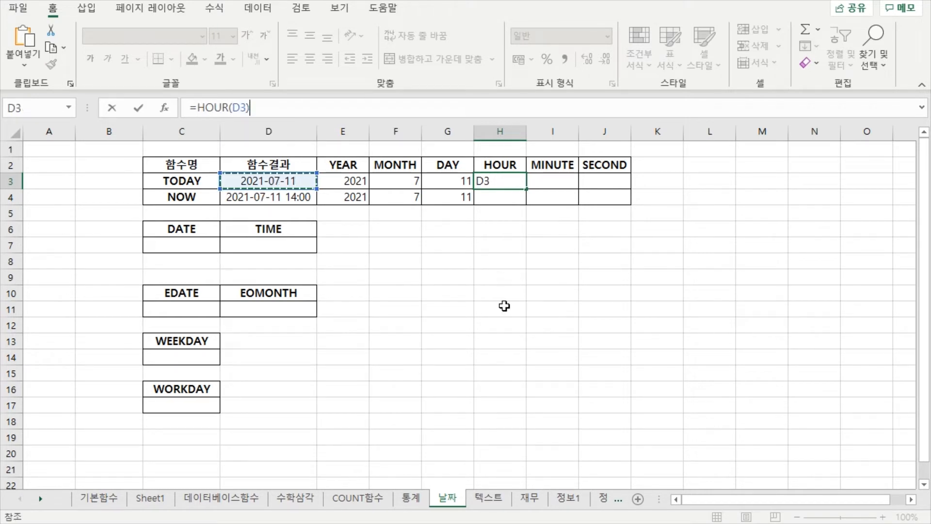
pyautogui.press('Return')
# - Fill the HOUR formula from H3 down to the NOW row in H4 and check both cells
pyautogui.click(502, 182)
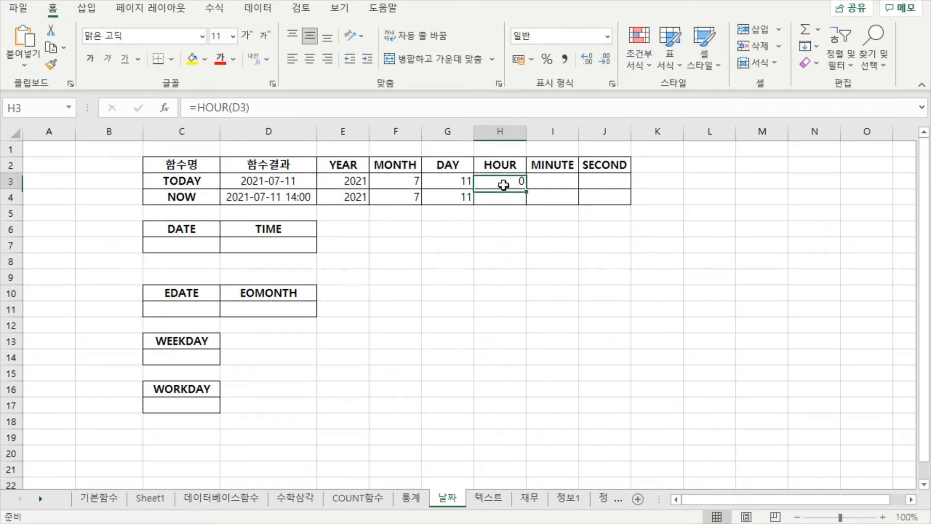
pyautogui.moveTo(526, 189); pyautogui.dragTo(519, 201)
pyautogui.click(514, 198)
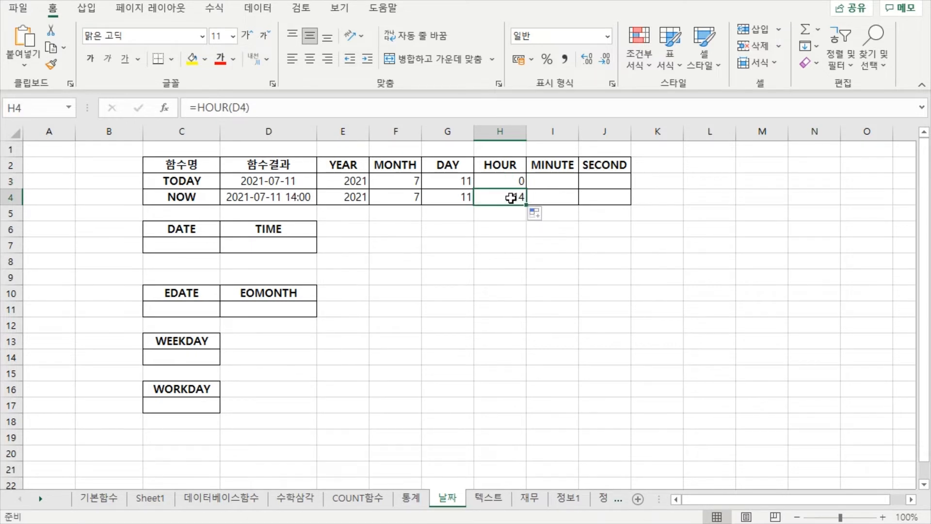
pyautogui.click(493, 185)
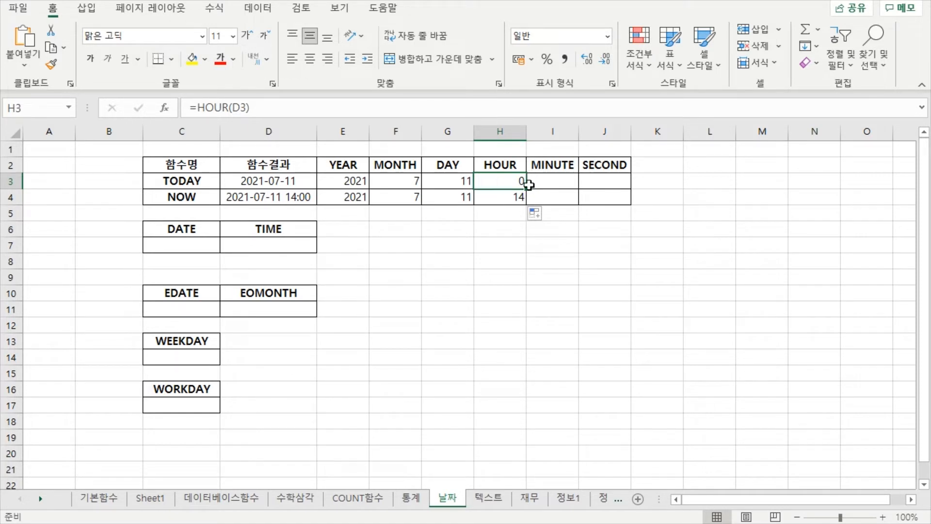
pyautogui.click(548, 182)
pyautogui.click(503, 182)
# - Extract the minute of the TODAY result by entering =MINUTE(D3) in I3
pyautogui.click(556, 184)
pyautogui.click(362, 110)
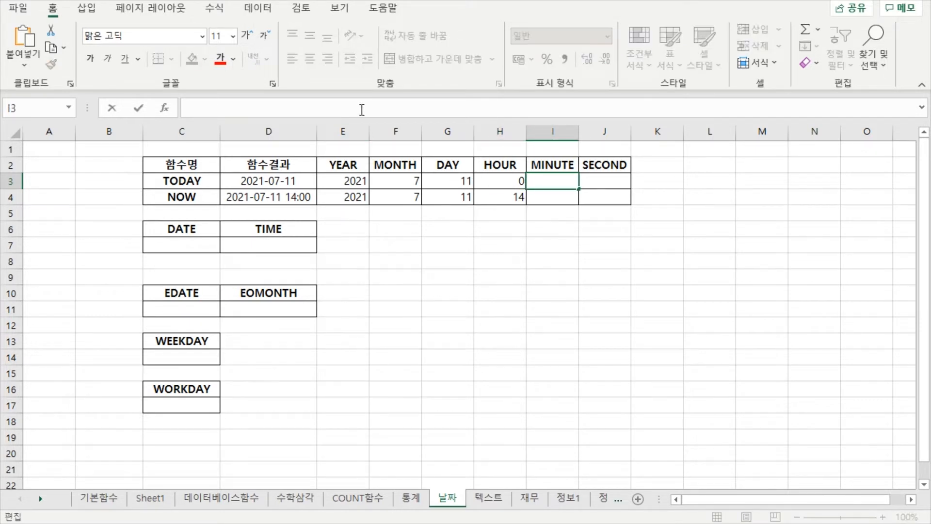
pyautogui.write('=min')
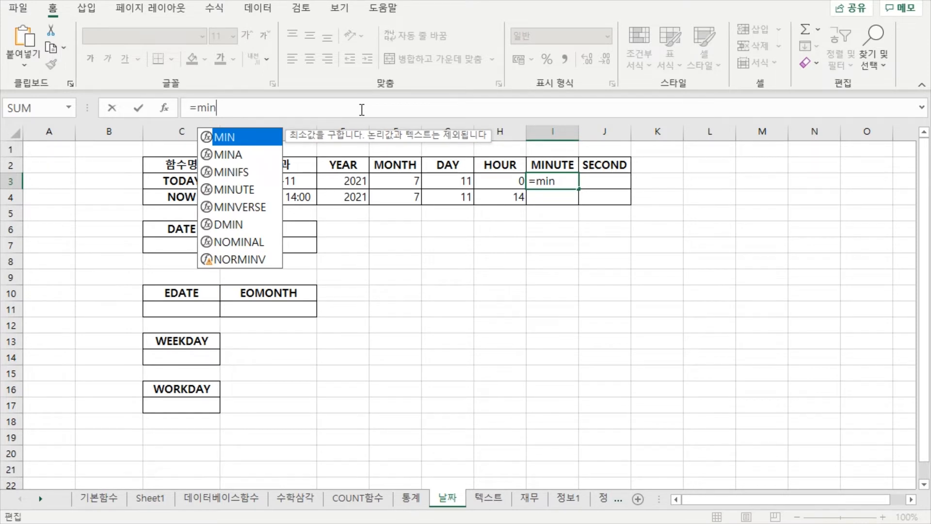
pyautogui.press('Down')
pyautogui.press('Down')
pyautogui.press('Tab')
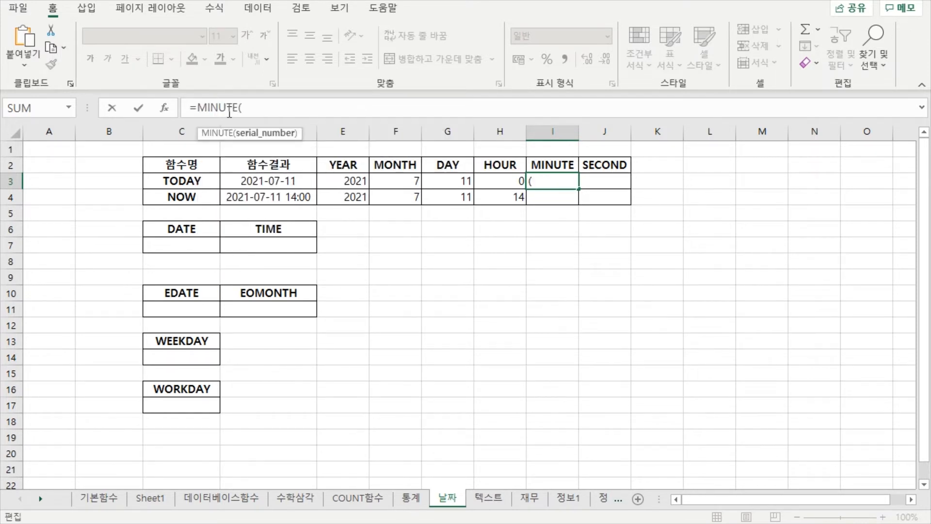
pyautogui.click(276, 179)
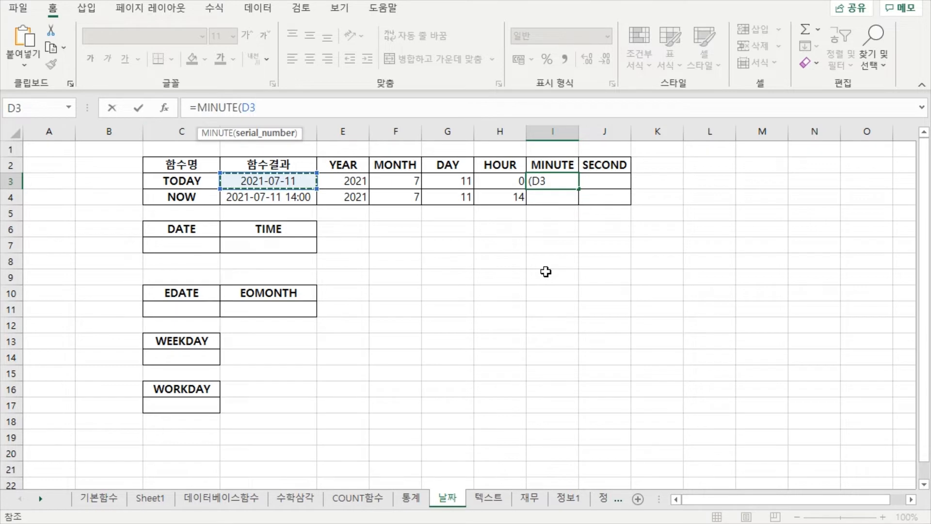
pyautogui.press('Return')
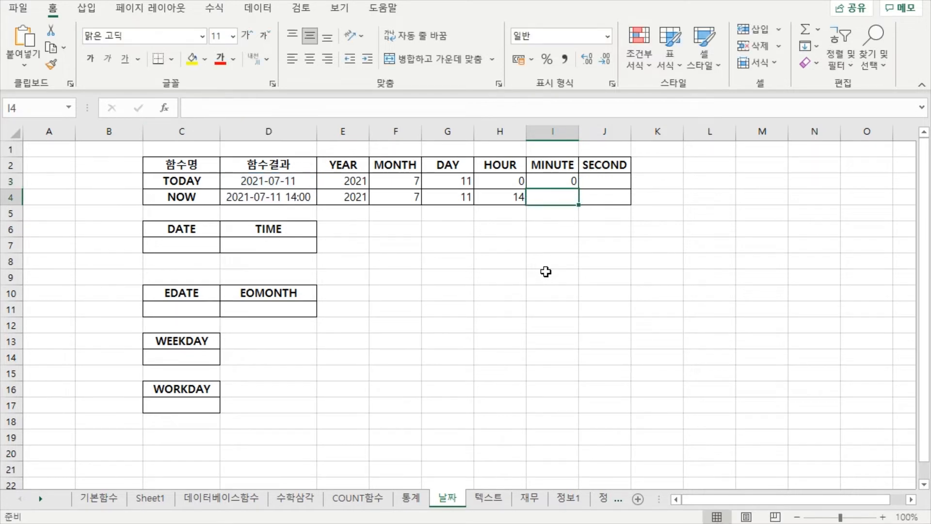
# - Fill the MINUTE formula from I3 down to the NOW row in I4 and compare both cells
pyautogui.click(550, 181)
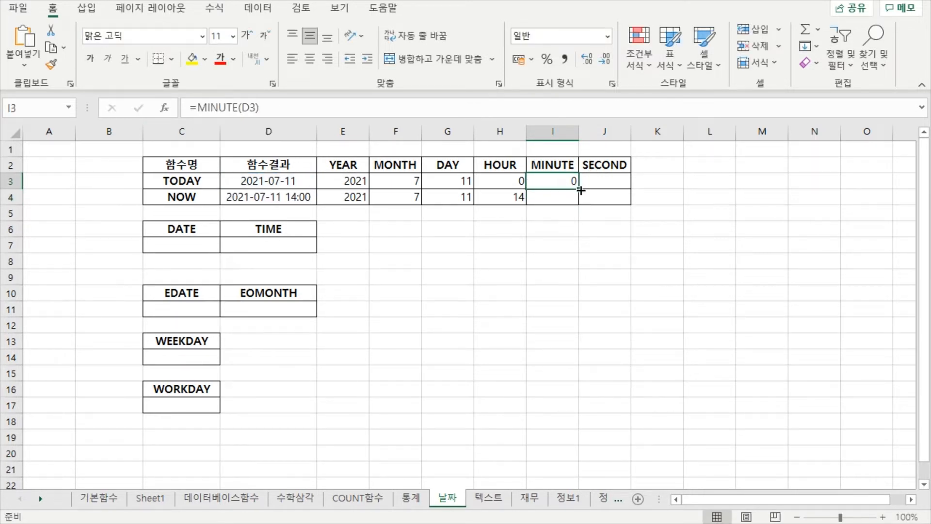
pyautogui.moveTo(580, 190); pyautogui.dragTo(581, 202)
pyautogui.click(538, 307)
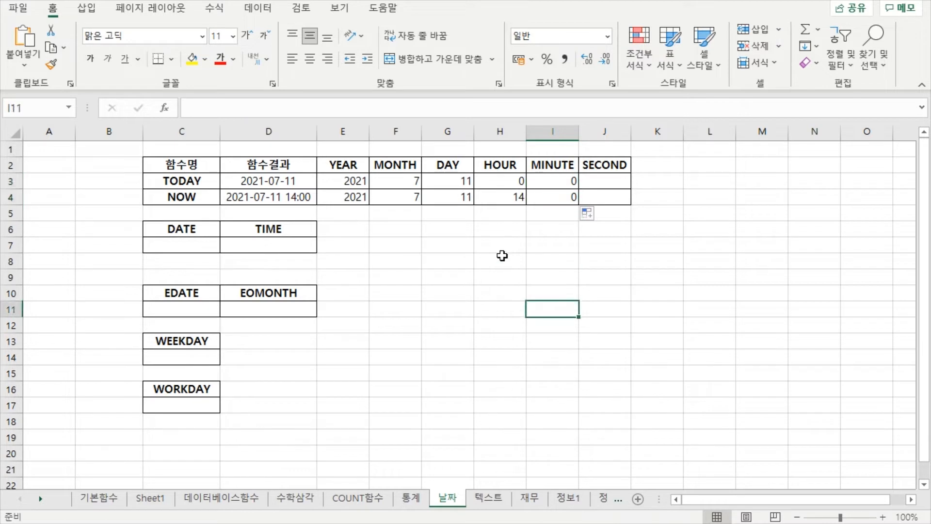
pyautogui.click(543, 184)
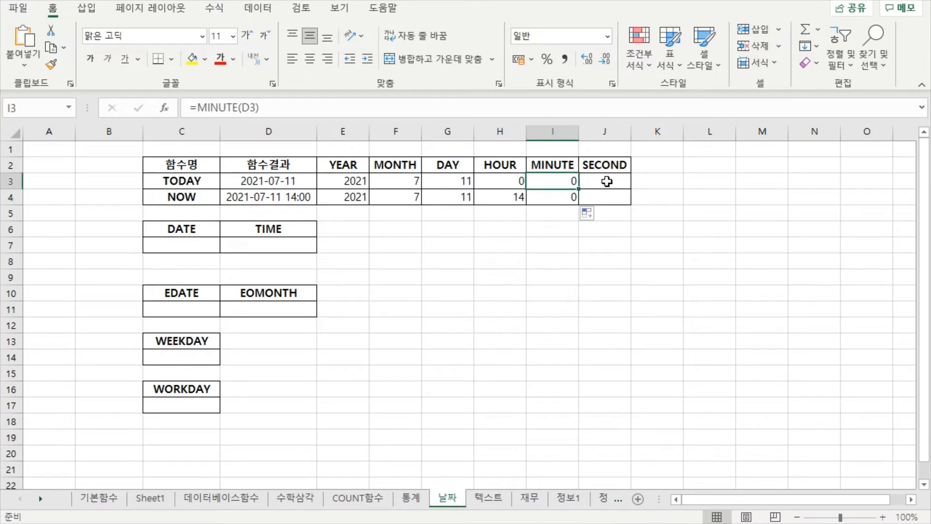
pyautogui.click(557, 198)
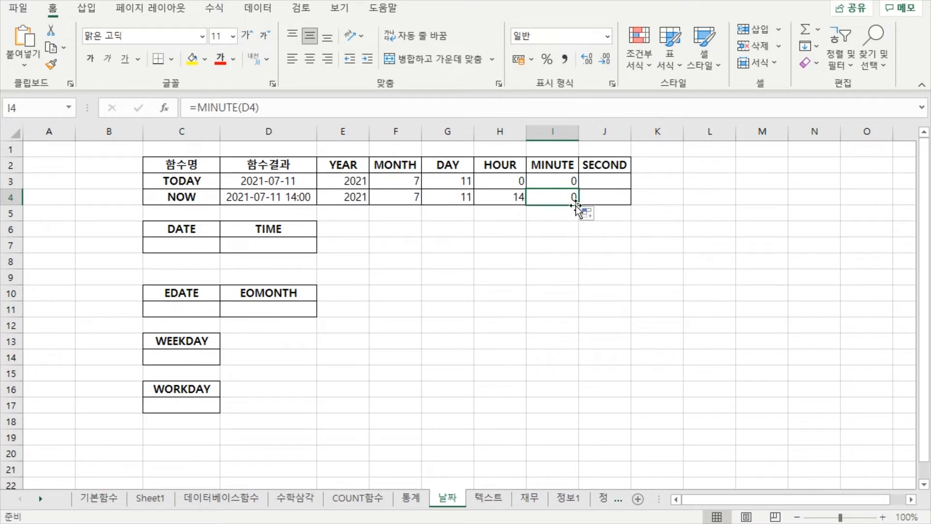
pyautogui.click(565, 181)
pyautogui.click(568, 198)
# - Recalculate the sheet to refresh the NOW result in D4 and check the MINUTE cell I4
pyautogui.click(298, 199)
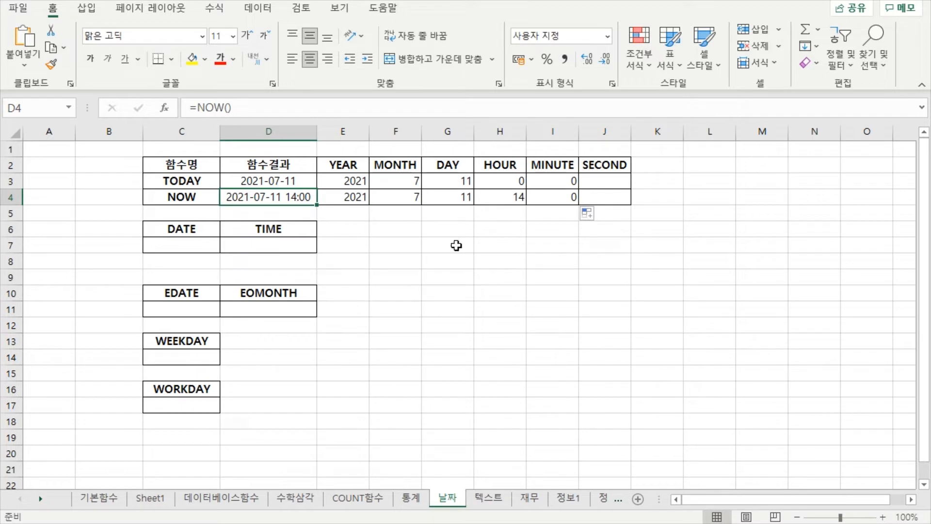
pyautogui.press('F9')
pyautogui.click(577, 199)
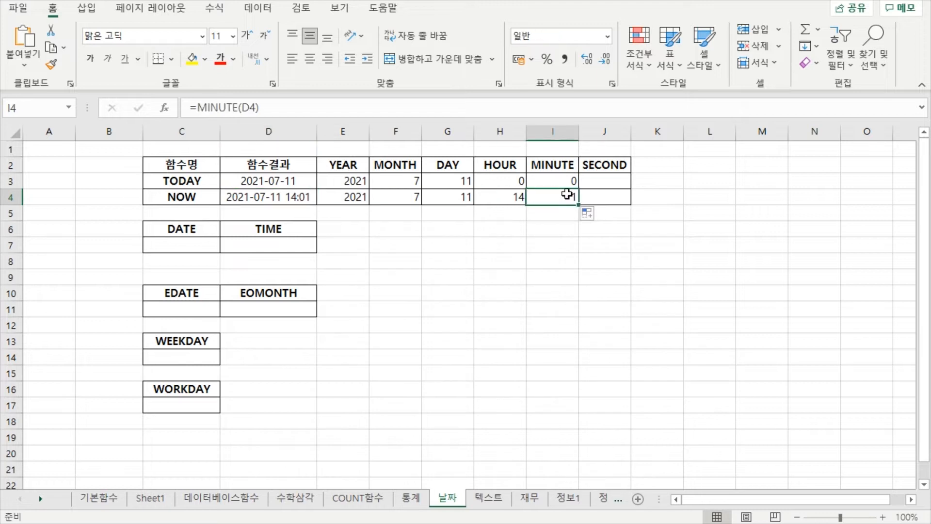
# - Extract the second of the TODAY result by entering =SECOND(D3) in J3
pyautogui.click(595, 181)
pyautogui.click(313, 106)
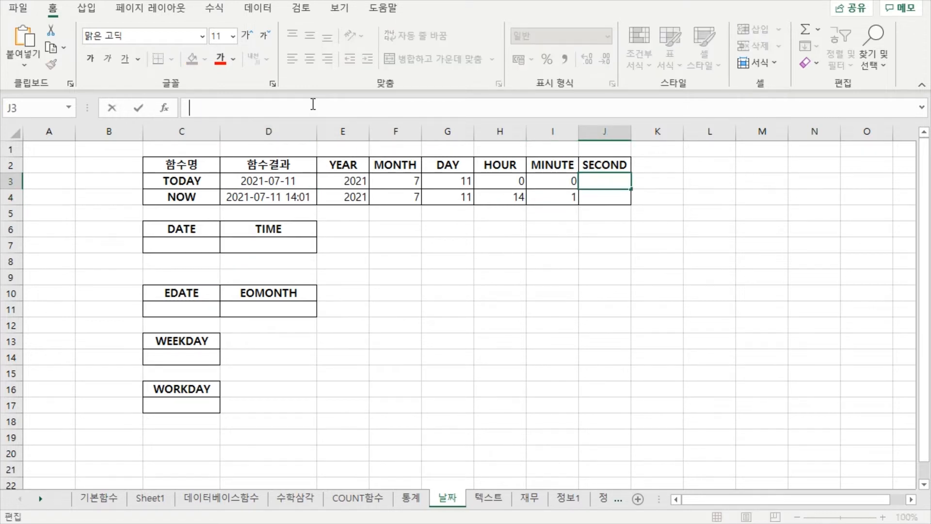
pyautogui.write('=sco')
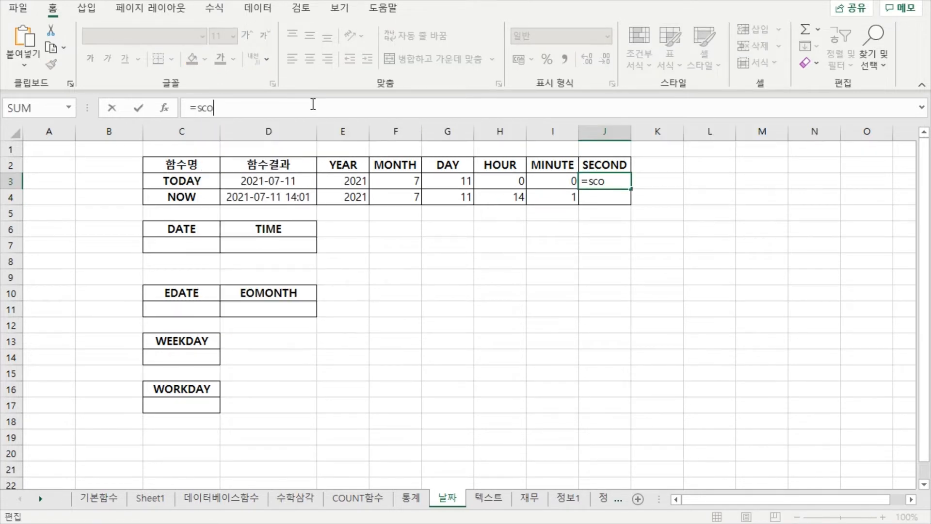
pyautogui.press('BackSpace')
pyautogui.press('BackSpace')
pyautogui.write('econ')
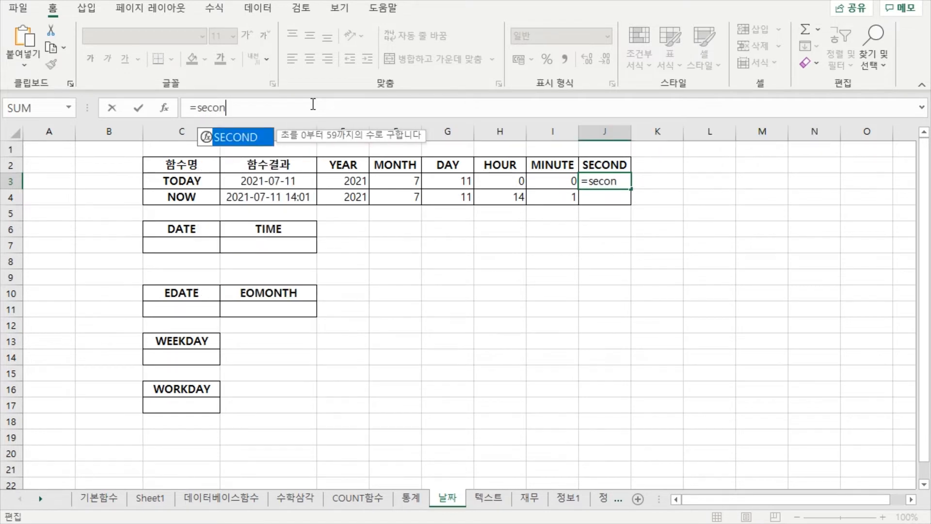
pyautogui.press('Tab')
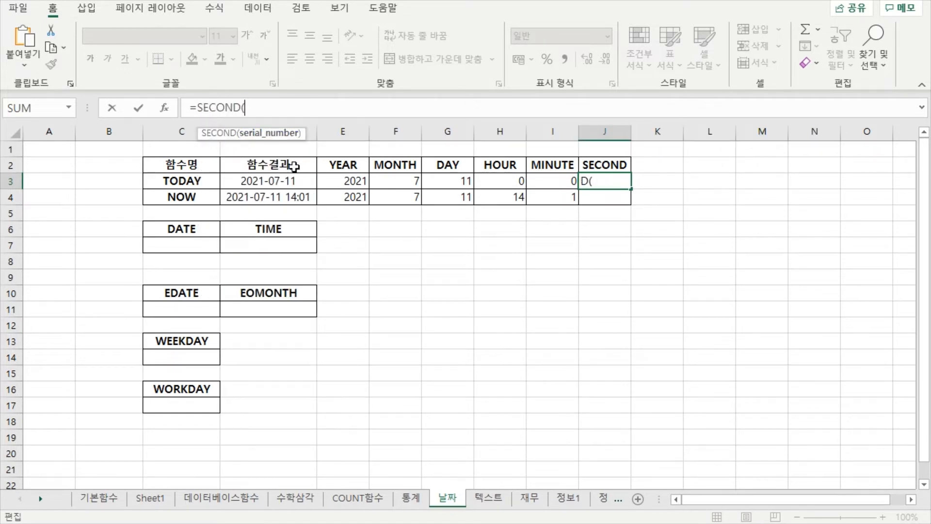
pyautogui.click(279, 185)
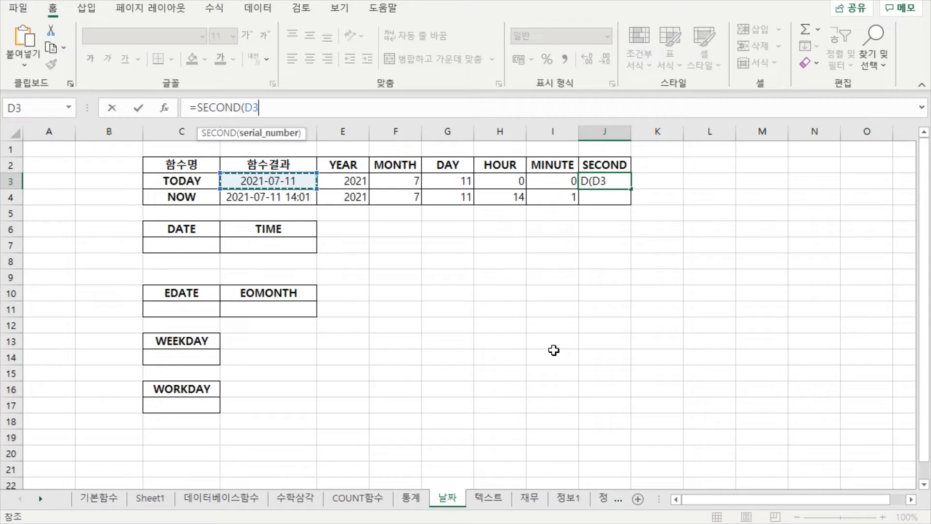
pyautogui.write(')')
pyautogui.press('Return')
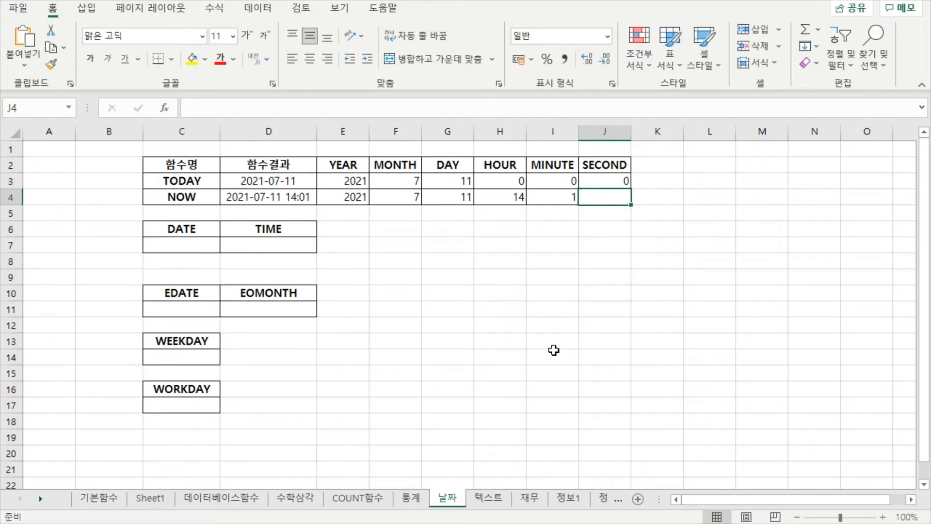
# - Fill the SECOND formula from J3 down to the NOW row in J4 and check it against the MINUTE cell
pyautogui.click(621, 183)
pyautogui.moveTo(632, 191); pyautogui.dragTo(614, 206)
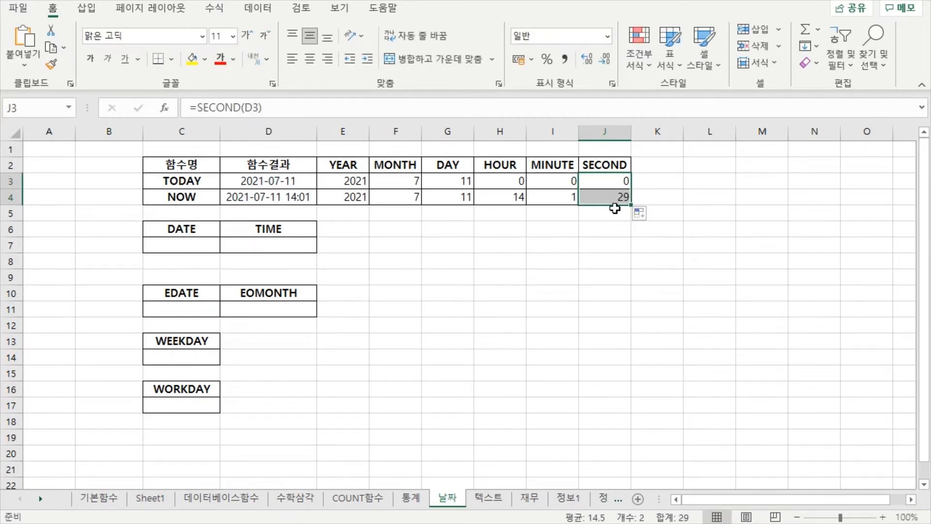
pyautogui.click(603, 197)
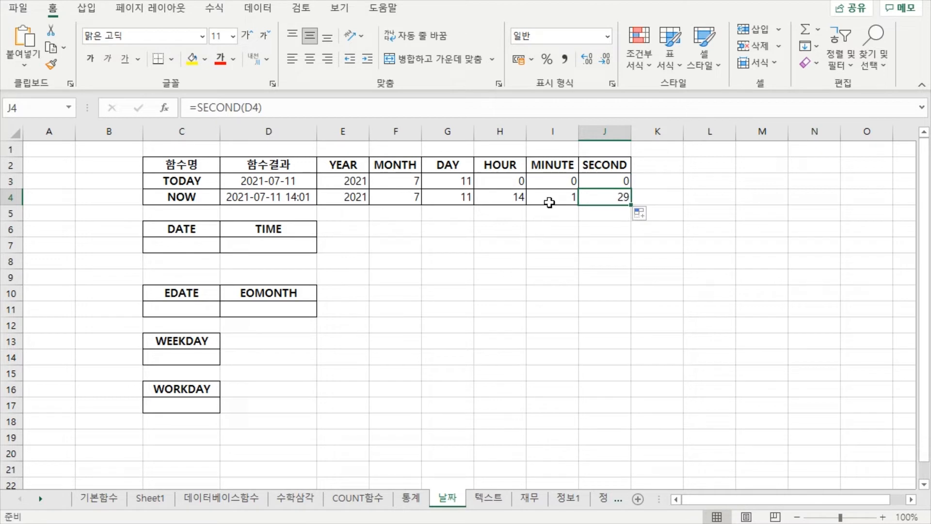
pyautogui.click(549, 202)
pyautogui.click(542, 198)
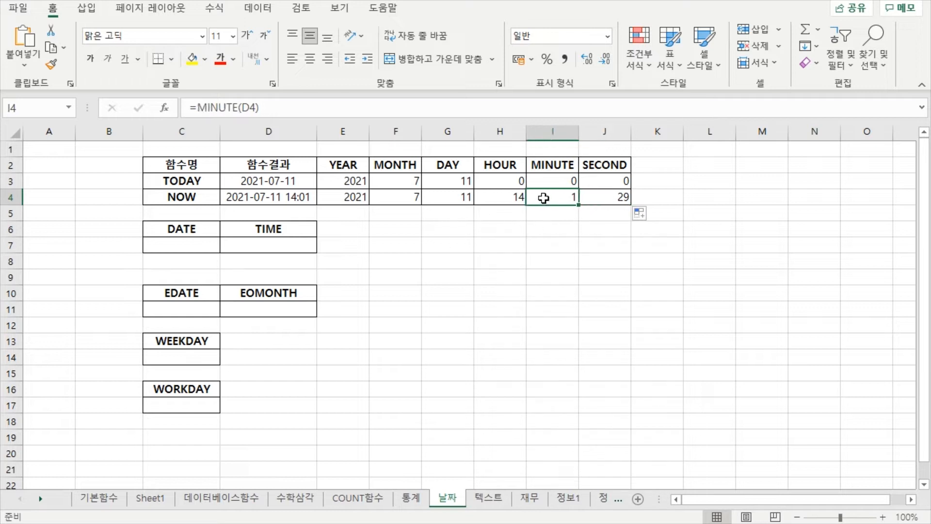
pyautogui.click(595, 195)
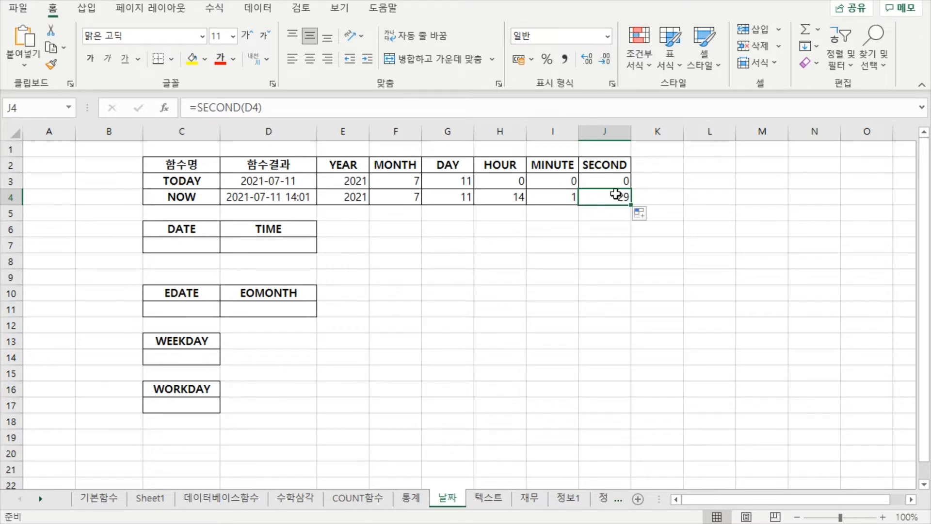
# - Re-enter the formula =SECOND(D4) in J4 to refresh the seconds of the NOW row
pyautogui.click(345, 107)
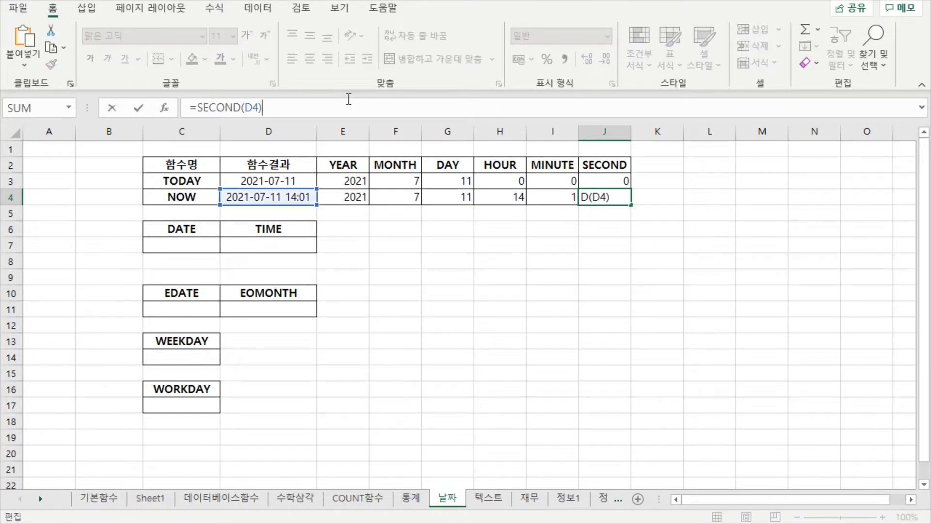
pyautogui.press('Return')
pyautogui.click(601, 202)
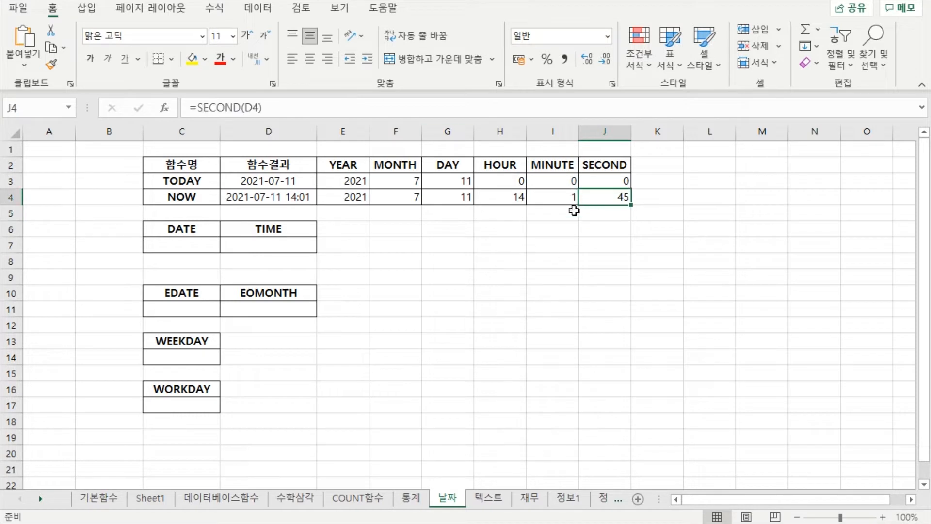
pyautogui.click(528, 230)
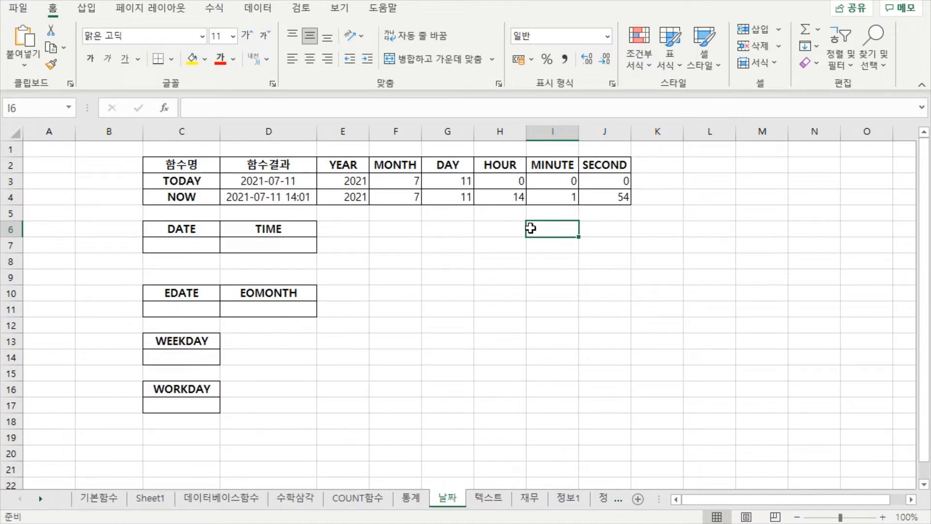
pyautogui.click(522, 312)
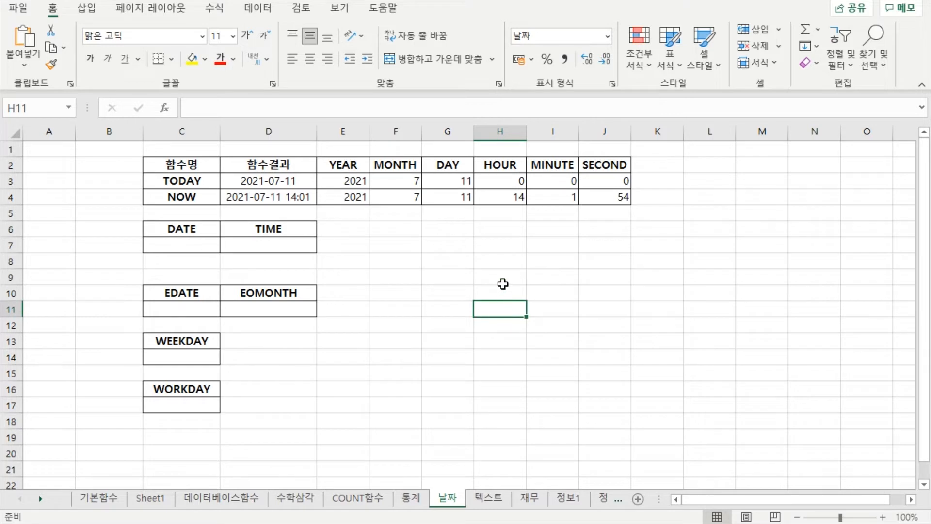
pyautogui.click(550, 242)
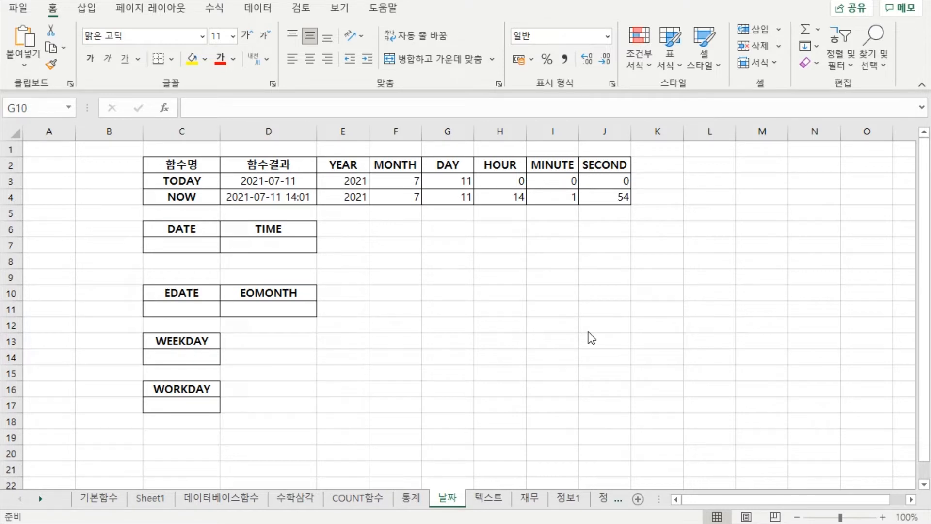
# - Enter the date 2021-07-11 in the empty cell G9 as a sample value
pyautogui.click(453, 271)
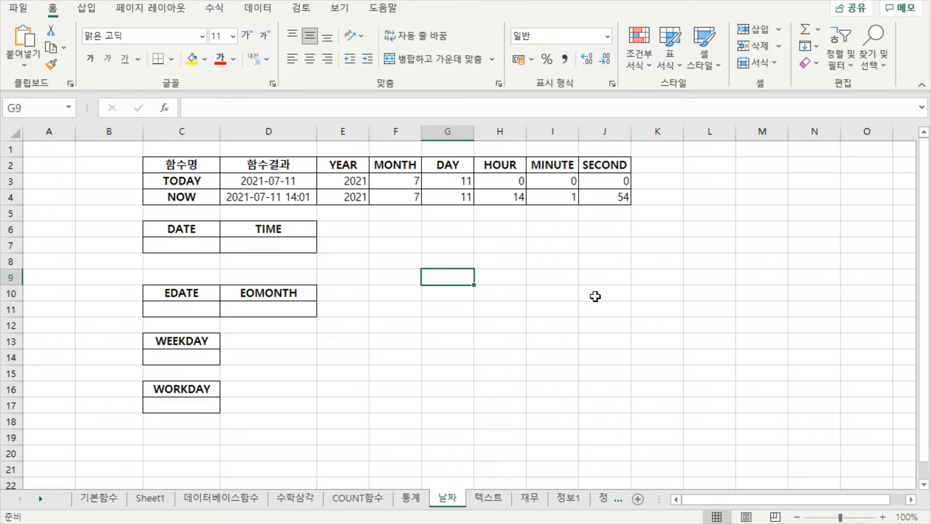
pyautogui.write('2021')
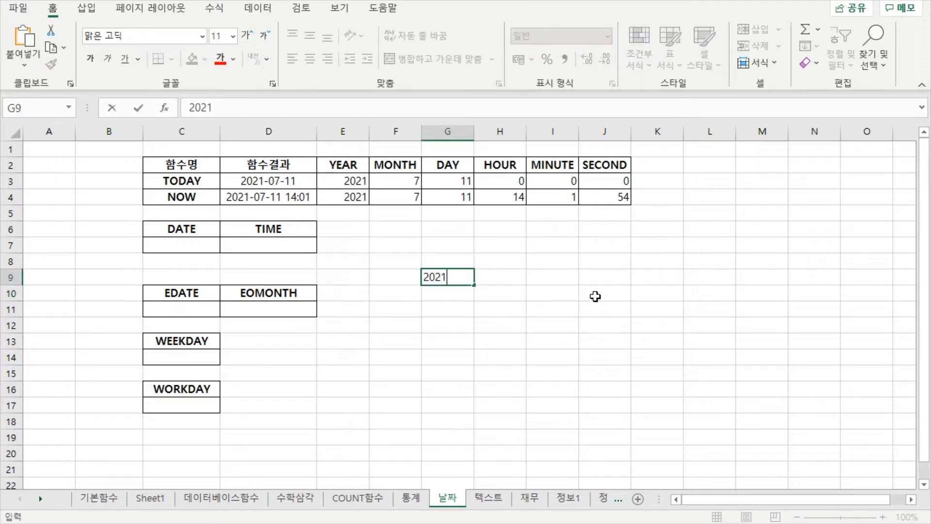
pyautogui.write('-07-11')
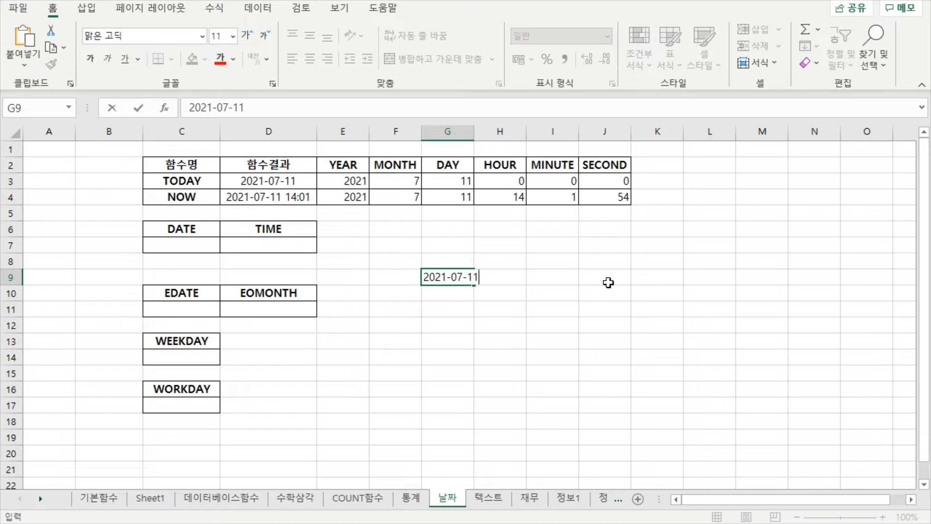
pyautogui.press('Return')
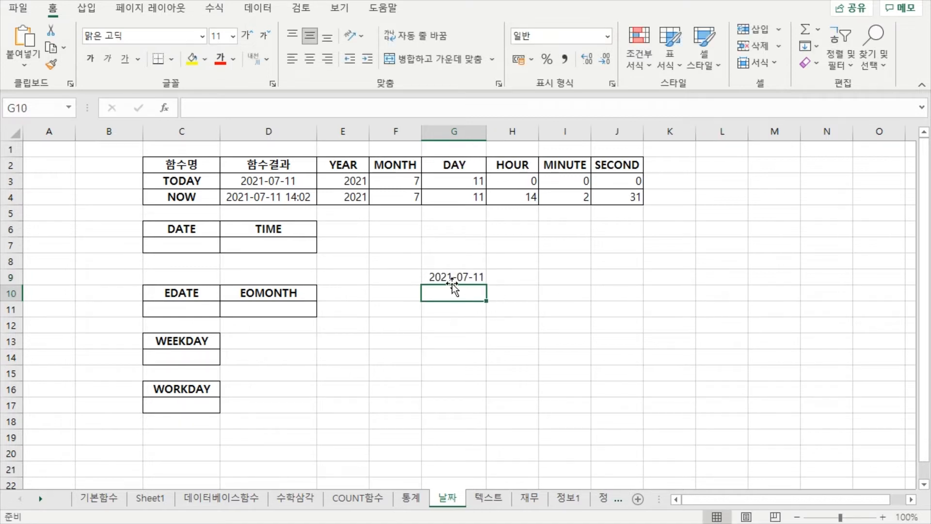
pyautogui.click(456, 278)
pyautogui.click(452, 290)
# - Change the number format of the date in G9 to 숫자 to show its serial number
pyautogui.click(463, 275)
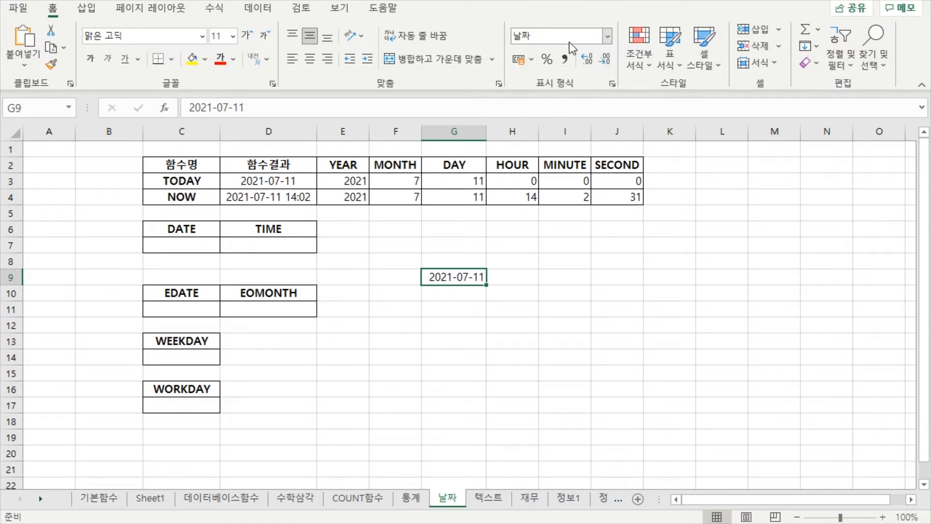
pyautogui.click(607, 36)
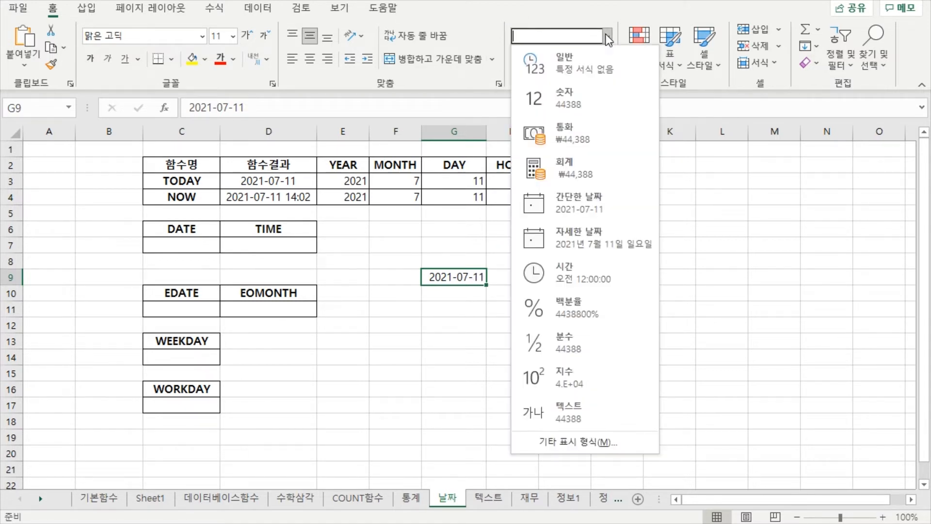
pyautogui.click(564, 96)
pyautogui.click(474, 311)
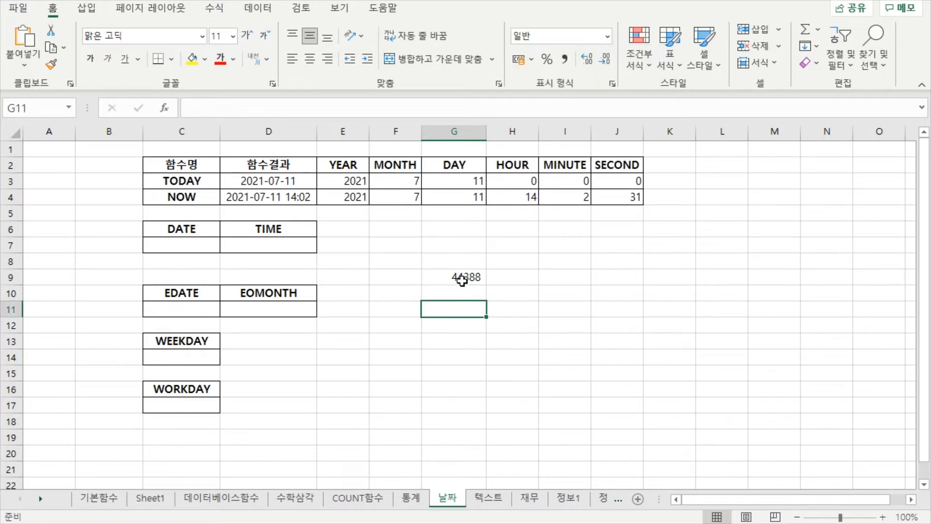
pyautogui.click(462, 279)
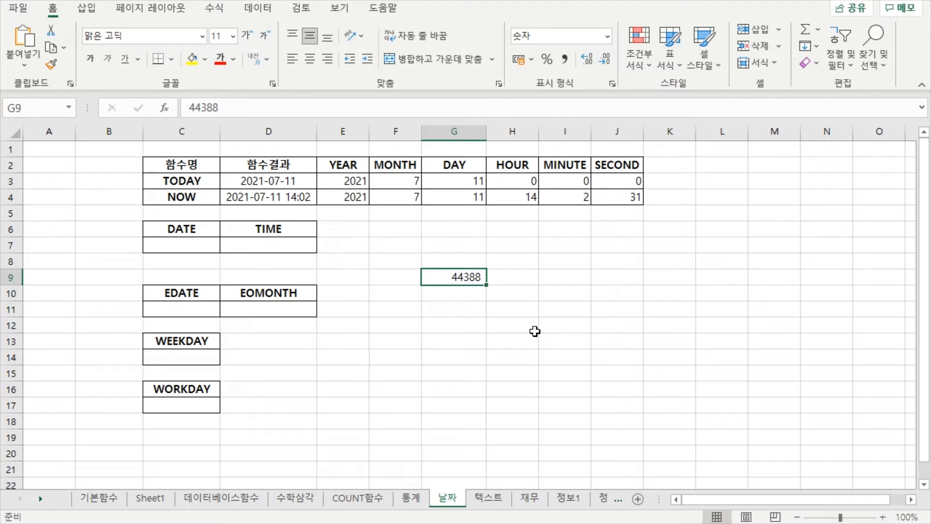
# - Switch G9 to the 간단한 날짜 format and back to 숫자 to compare the date with its serial number
pyautogui.click(607, 37)
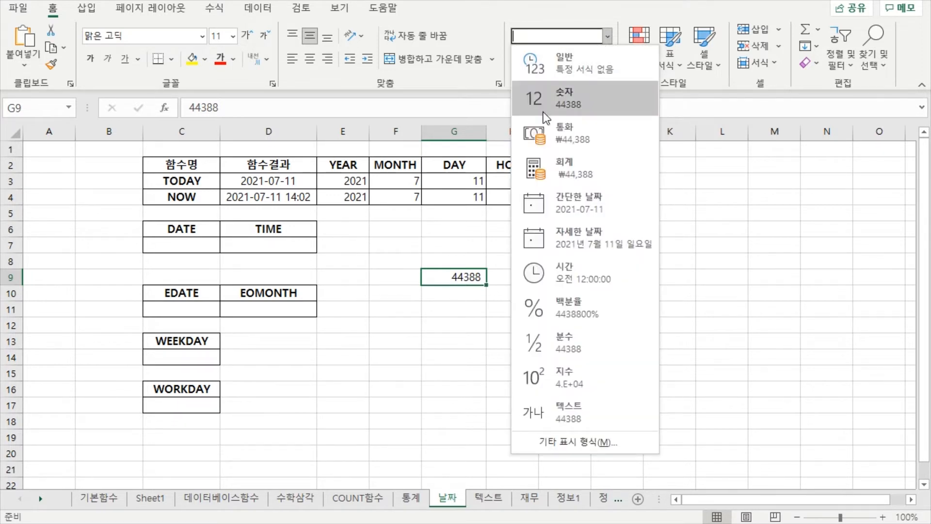
pyautogui.click(572, 204)
pyautogui.click(534, 297)
pyautogui.click(473, 275)
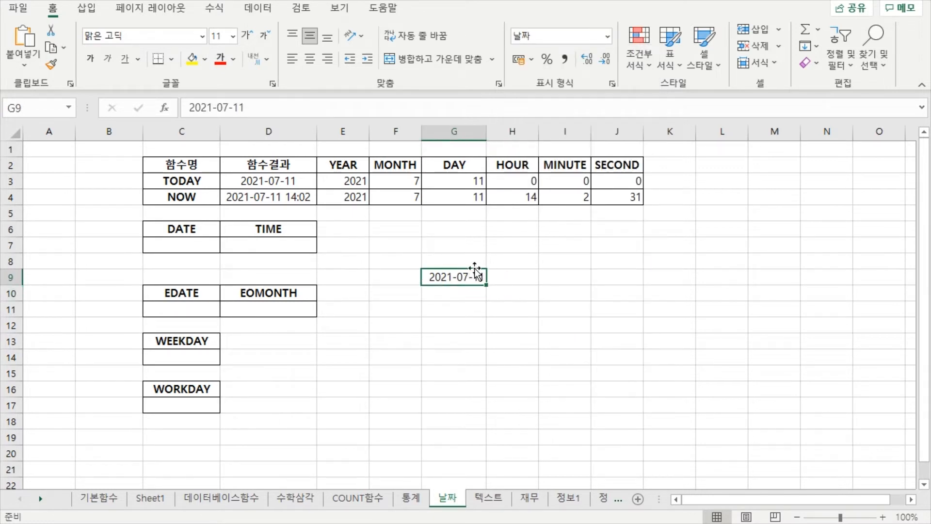
pyautogui.click(609, 35)
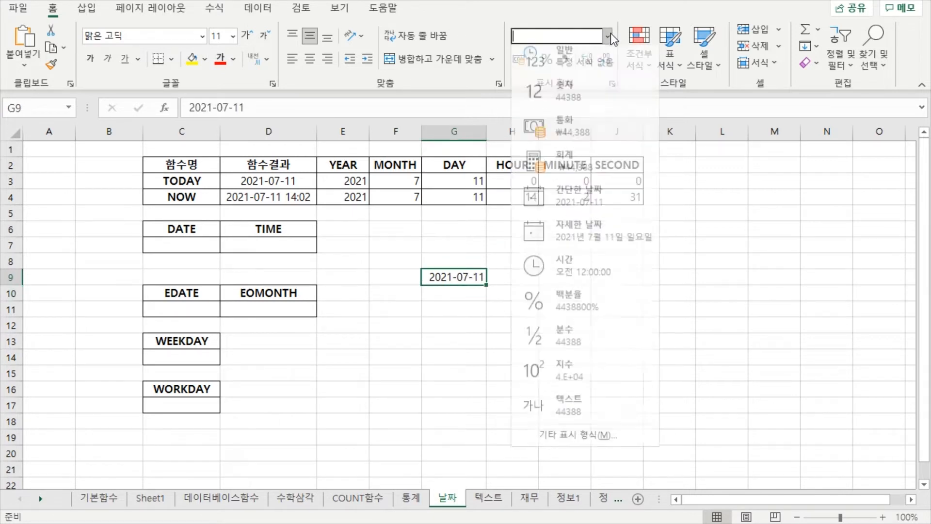
pyautogui.click(575, 93)
# - Enter 1 in H9 and format the cell as 간단한 날짜
pyautogui.click(543, 281)
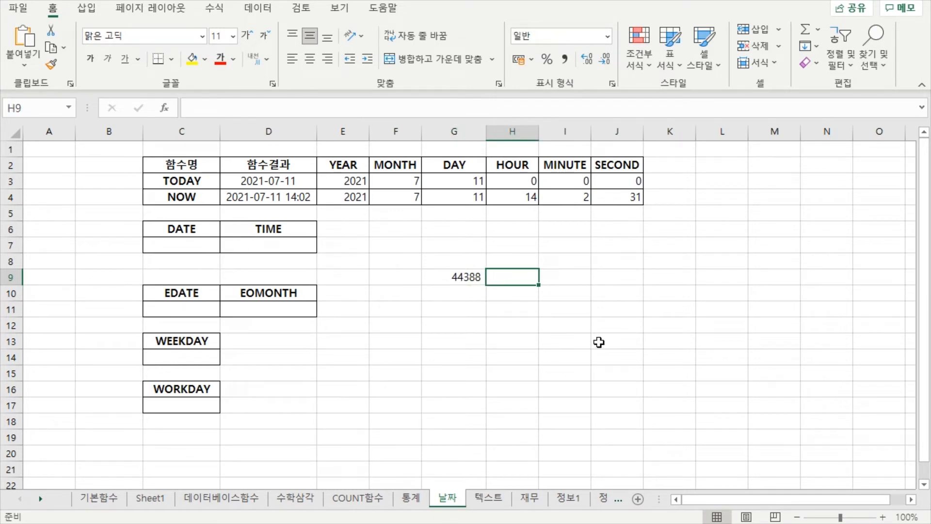
pyautogui.write('1')
pyautogui.press('Return')
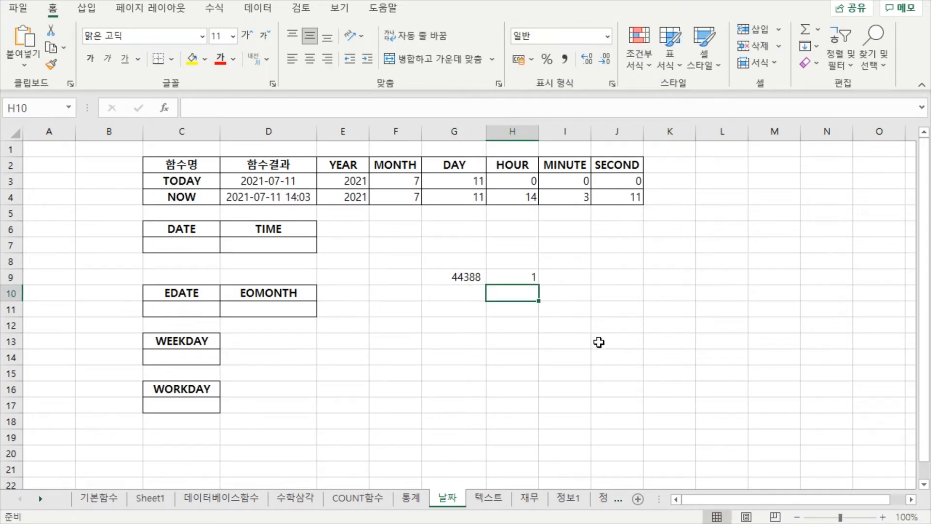
pyautogui.click(506, 275)
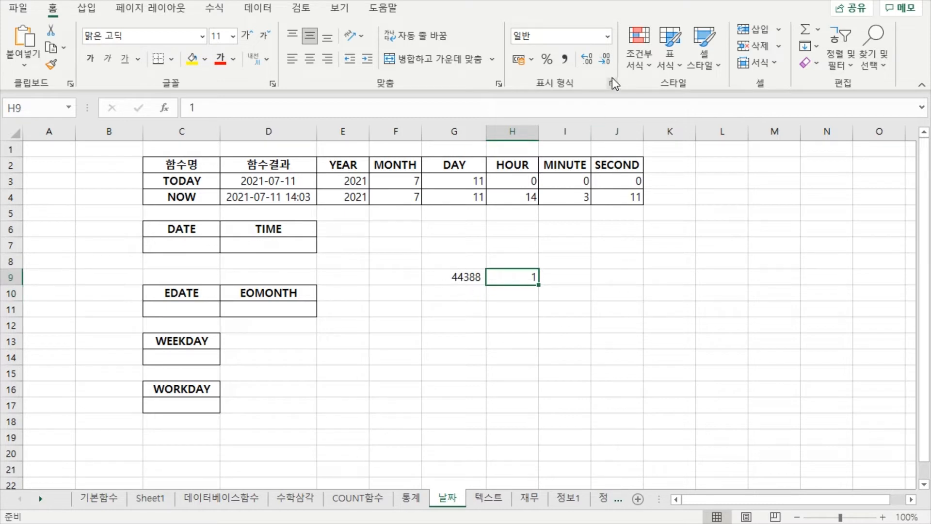
pyautogui.click(608, 35)
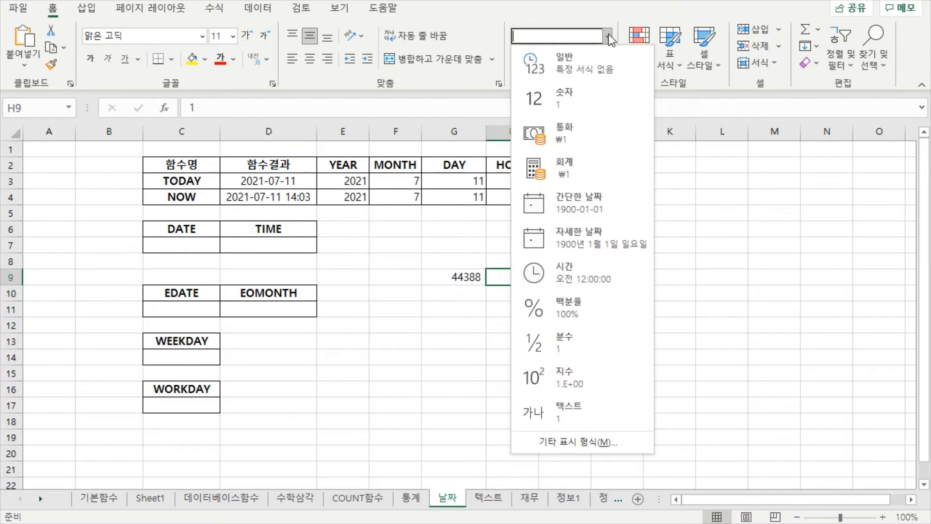
pyautogui.click(545, 201)
pyautogui.click(578, 309)
pyautogui.click(519, 278)
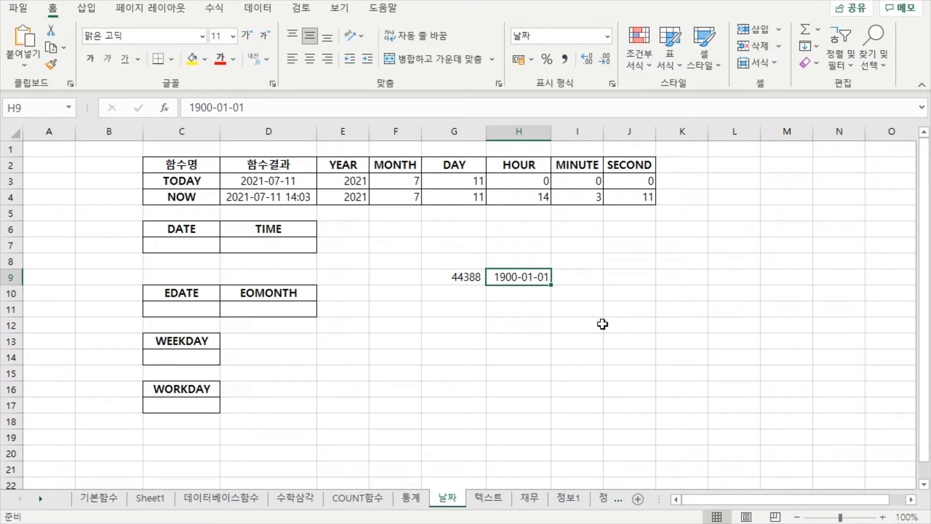
# - Format G9 as 간단한 날짜 and compare it with the date in H9
pyautogui.click(464, 277)
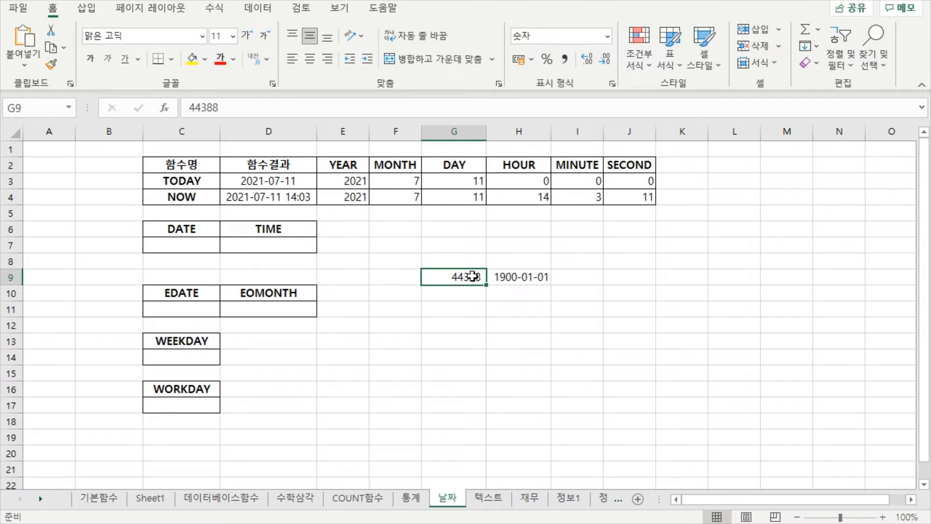
pyautogui.click(468, 295)
pyautogui.click(468, 276)
pyautogui.click(609, 39)
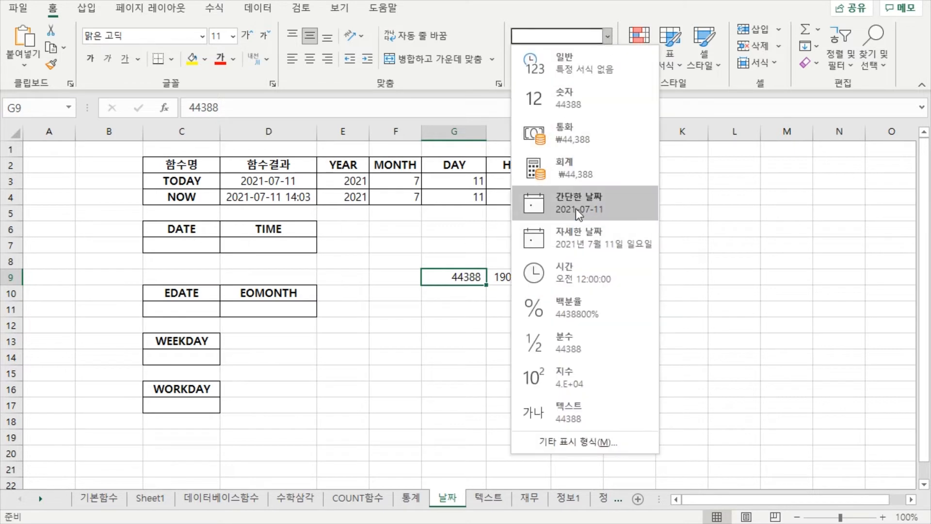
pyautogui.click(581, 202)
pyautogui.click(580, 318)
pyautogui.click(476, 281)
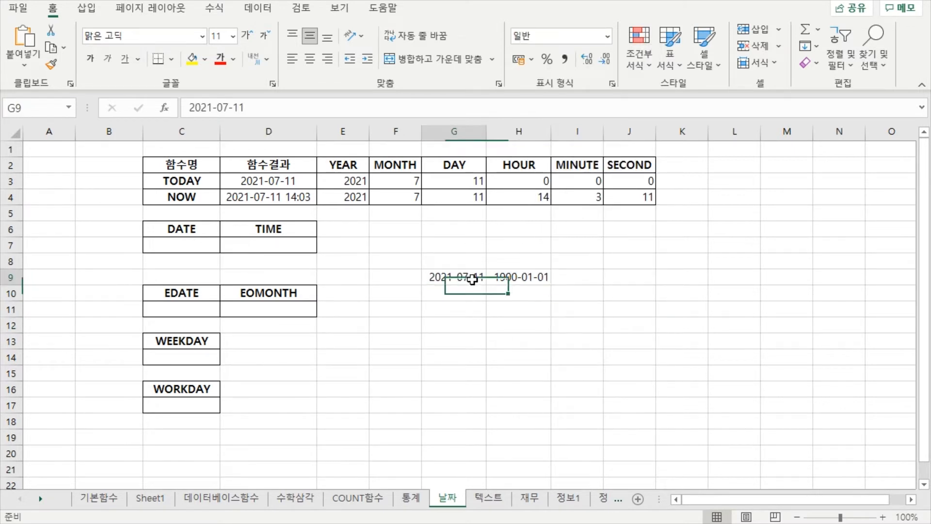
pyautogui.click(521, 272)
pyautogui.click(481, 277)
# - Switch H9 to the 숫자 format and back to 간단한 날짜
pyautogui.click(523, 273)
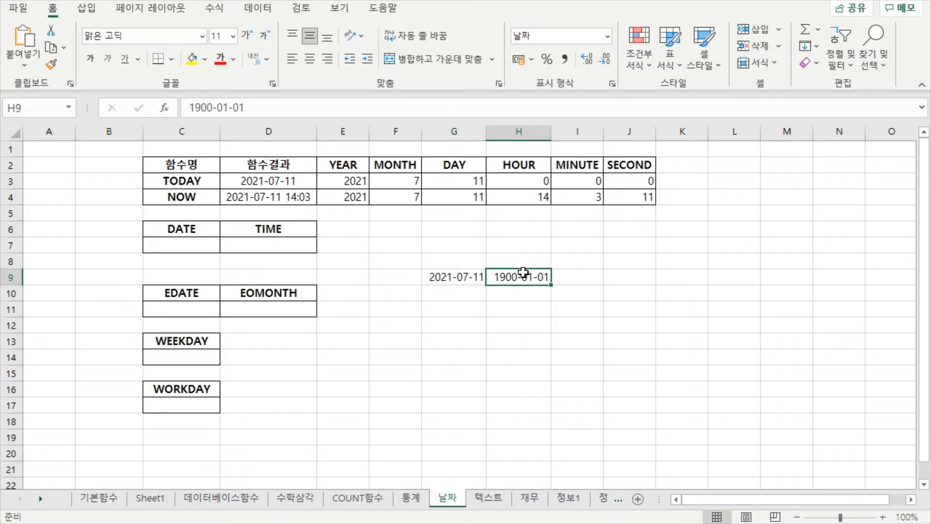
pyautogui.click(608, 35)
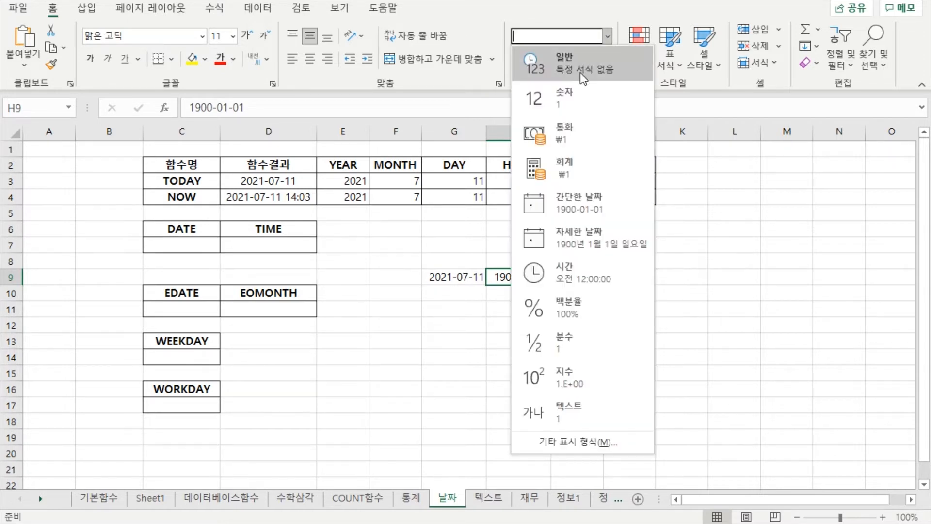
pyautogui.click(573, 100)
pyautogui.click(523, 290)
pyautogui.click(523, 274)
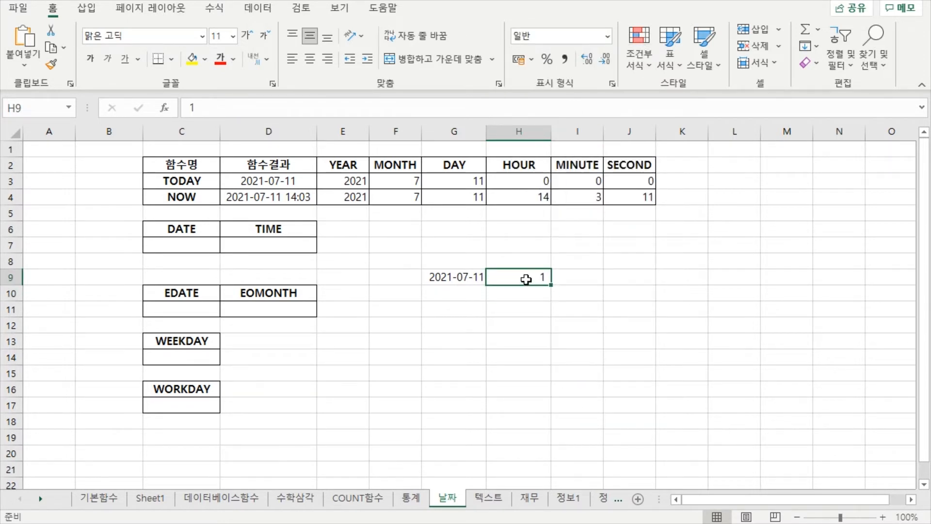
pyautogui.click(608, 35)
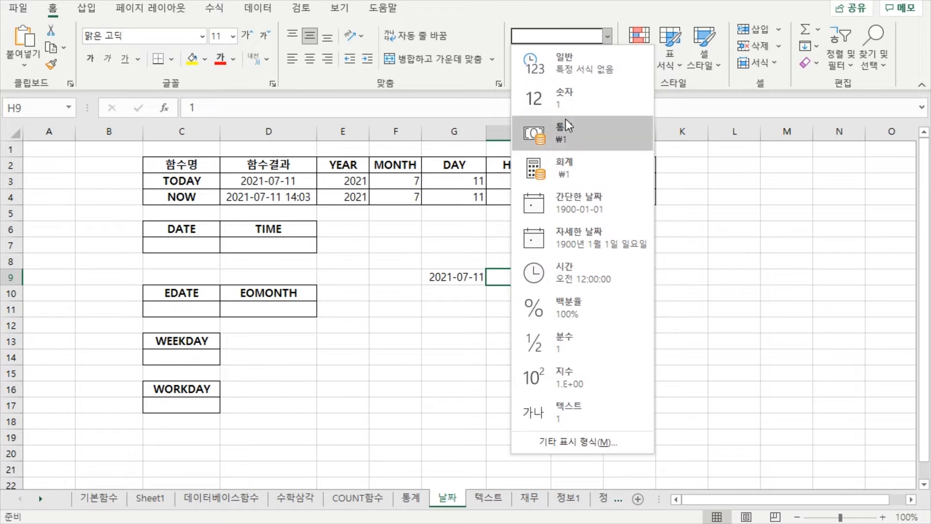
pyautogui.click(589, 208)
pyautogui.click(529, 324)
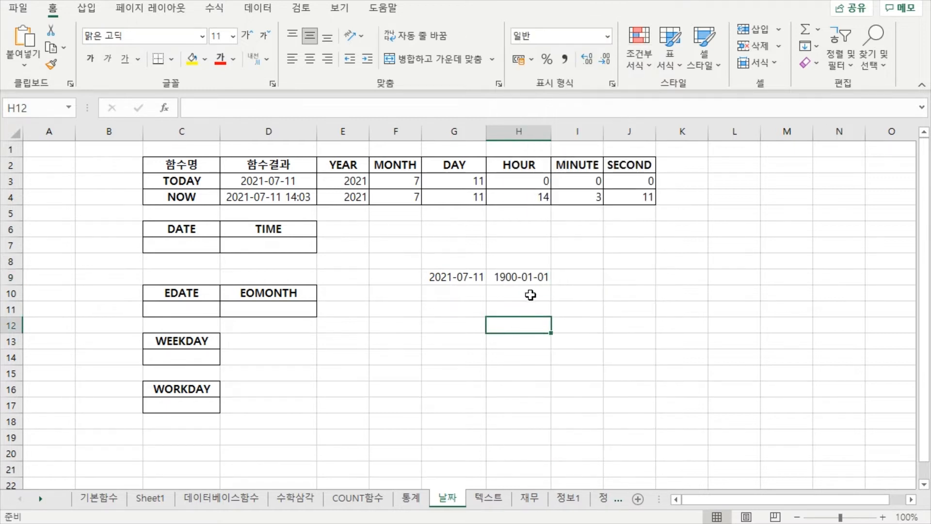
pyautogui.click(531, 277)
pyautogui.click(473, 277)
pyautogui.click(520, 277)
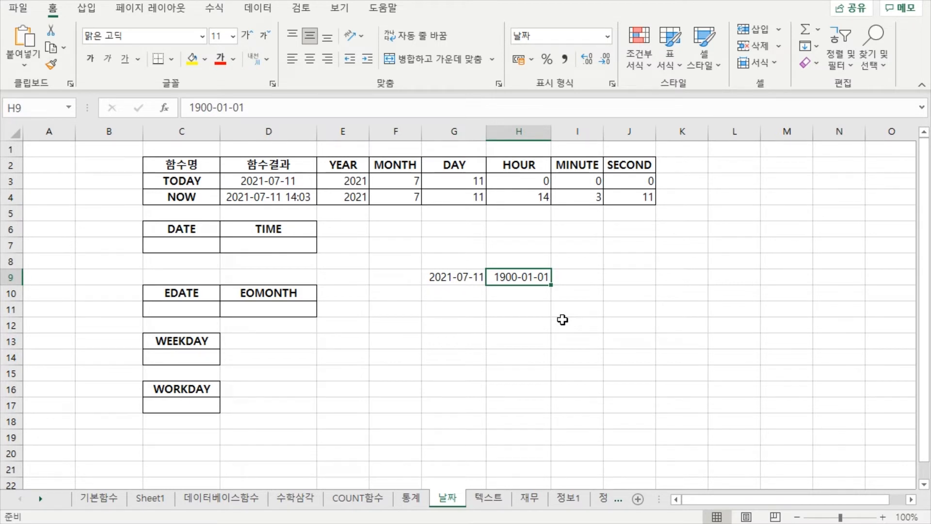
pyautogui.click(465, 312)
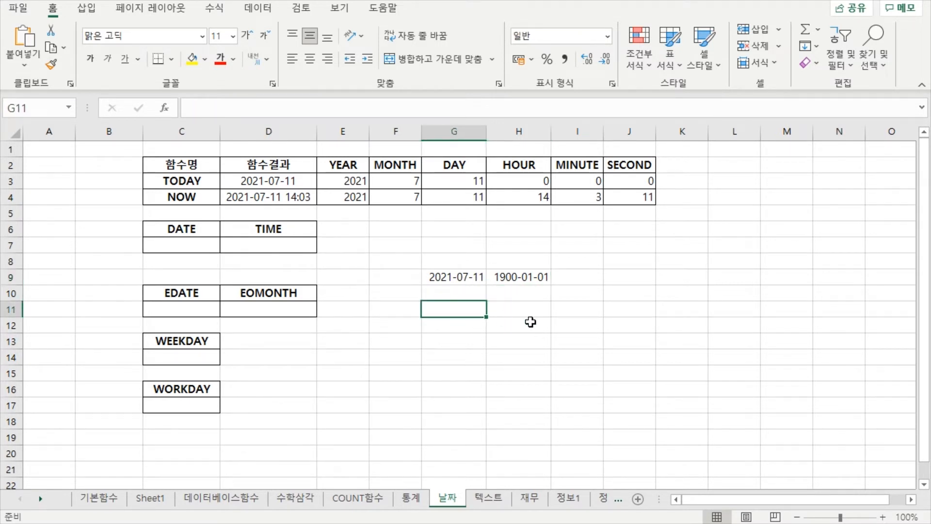
pyautogui.click(524, 305)
pyautogui.click(461, 316)
pyautogui.click(510, 305)
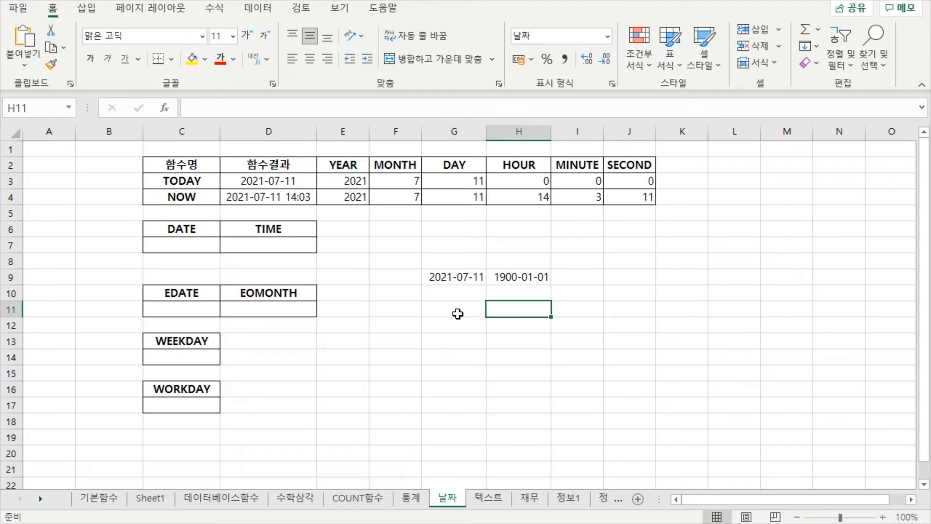
pyautogui.click(447, 308)
pyautogui.click(495, 305)
pyautogui.click(461, 310)
pyautogui.click(525, 297)
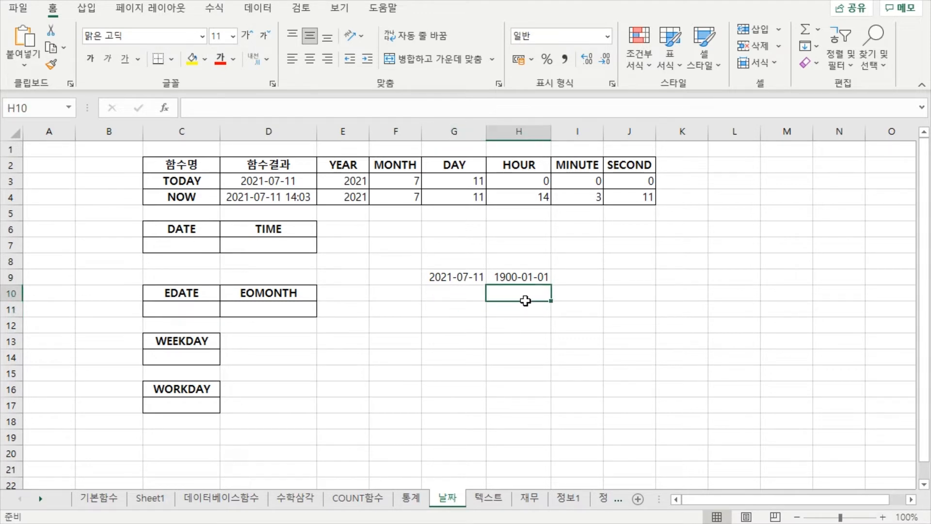
pyautogui.click(461, 312)
pyautogui.click(520, 307)
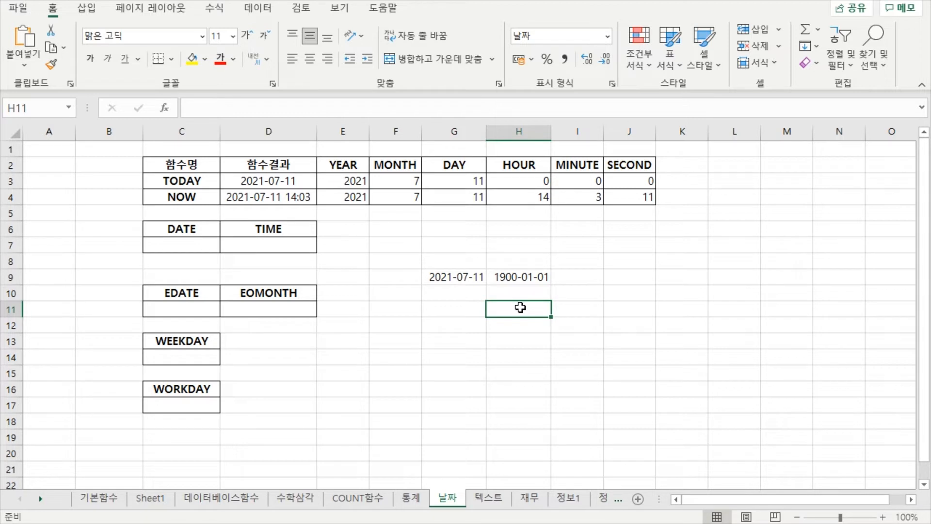
pyautogui.moveTo(468, 315); pyautogui.dragTo(518, 320)
# - Enter 0.5 in J9 and apply the 시간 number format to the cell
pyautogui.click(607, 278)
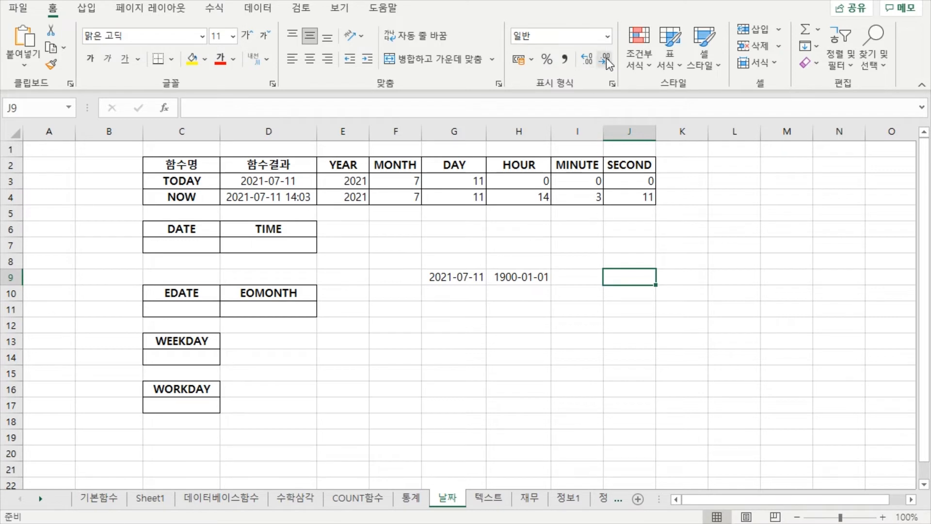
pyautogui.write('0.5')
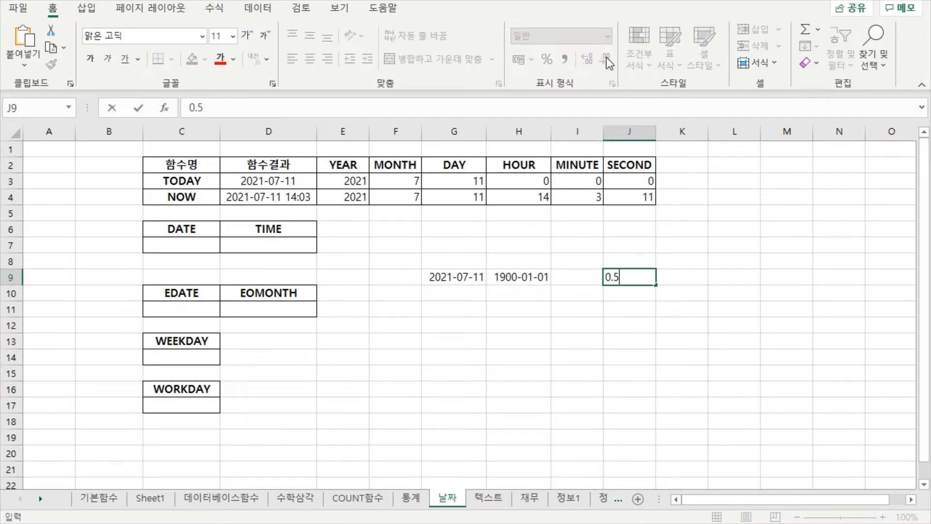
pyautogui.press('Return')
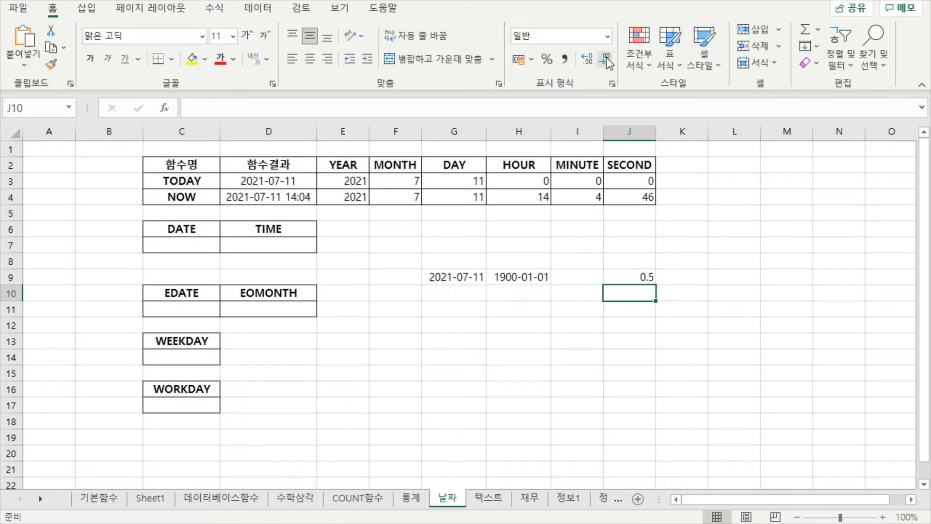
pyautogui.click(631, 280)
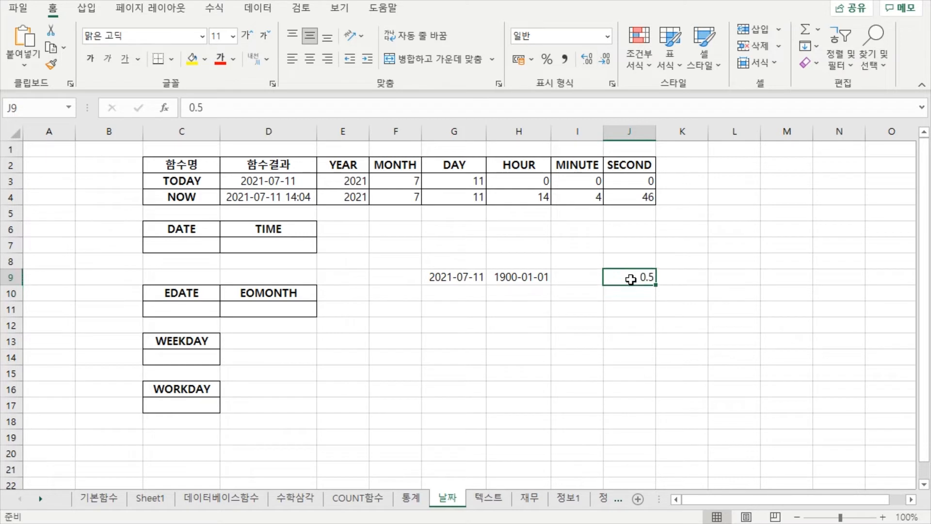
pyautogui.click(610, 37)
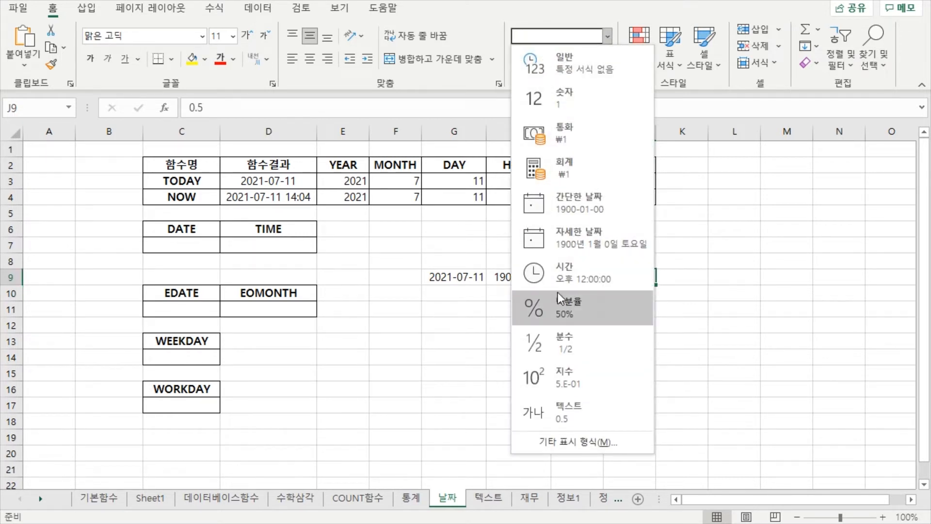
pyautogui.click(571, 273)
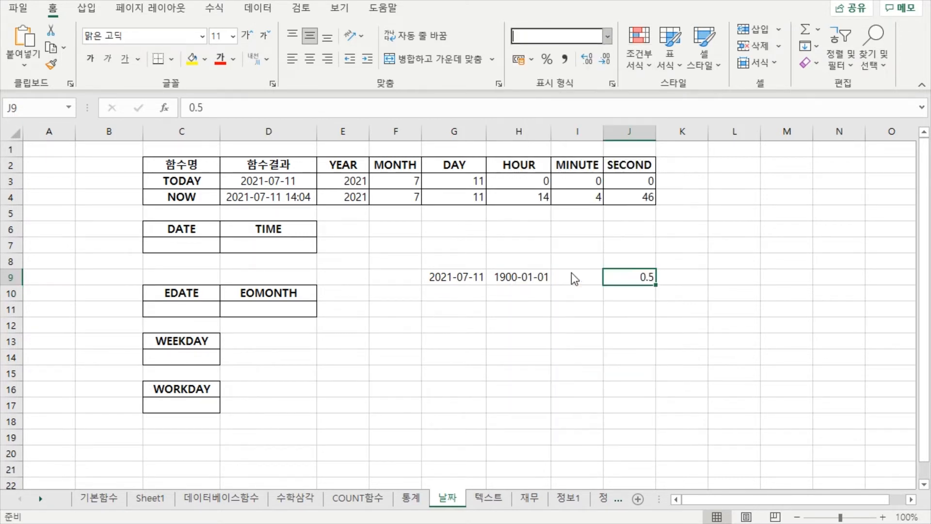
# - Switch J9 to the 숫자 format with one decimal place
pyautogui.click(647, 293)
pyautogui.click(650, 308)
pyautogui.click(654, 275)
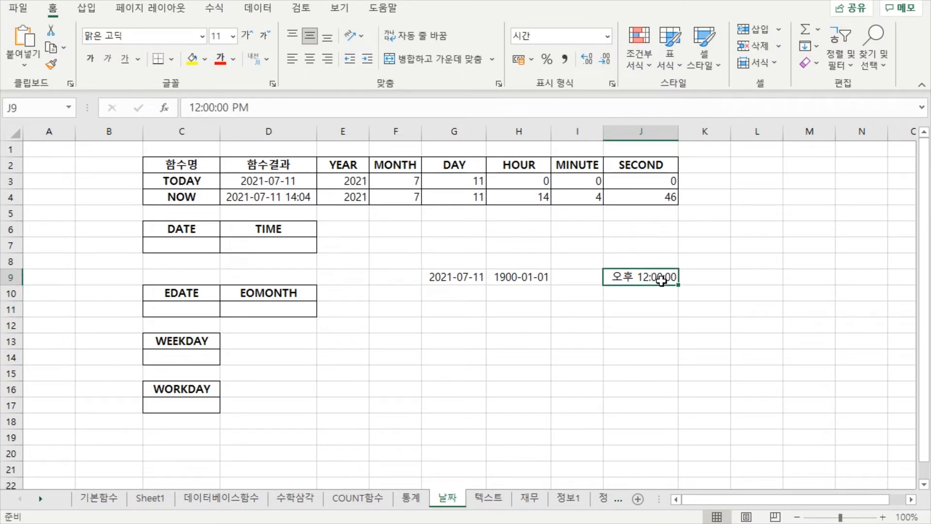
pyautogui.click(607, 36)
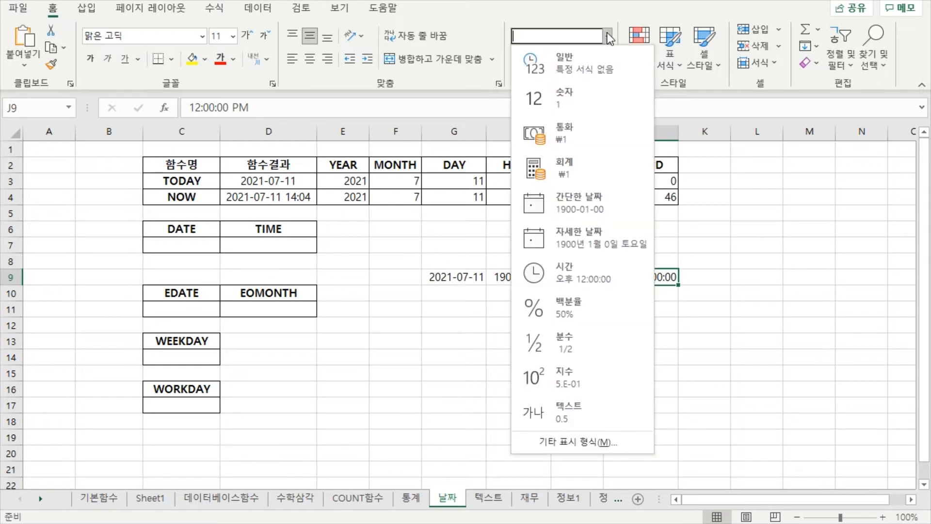
pyautogui.click(575, 101)
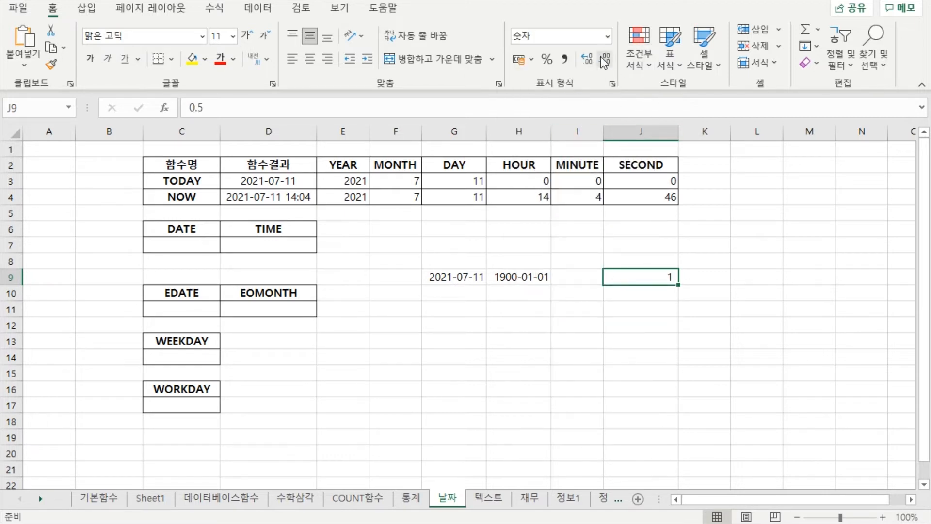
pyautogui.click(590, 63)
# - Enter 0.25 in J9 and show the number with two decimal places
pyautogui.click(662, 337)
pyautogui.click(665, 281)
pyautogui.write('0.25')
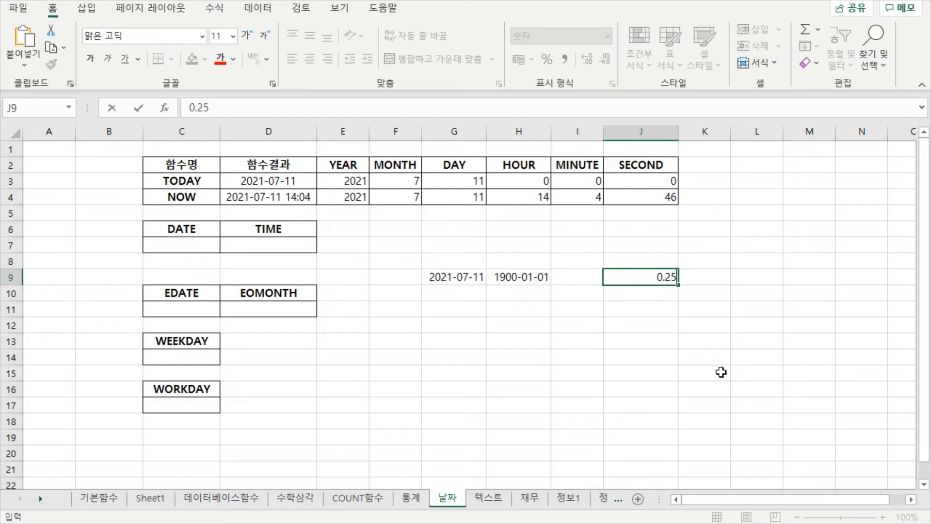
pyautogui.press('Return')
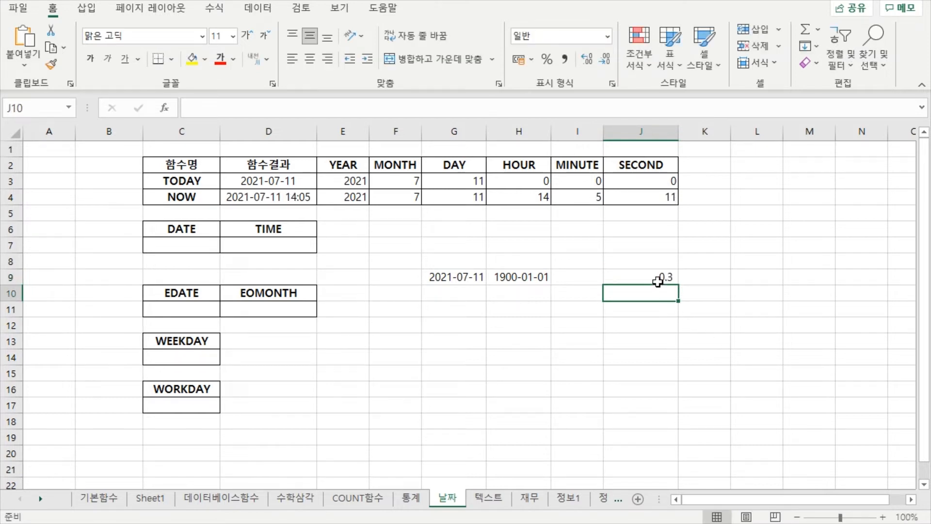
pyautogui.click(657, 281)
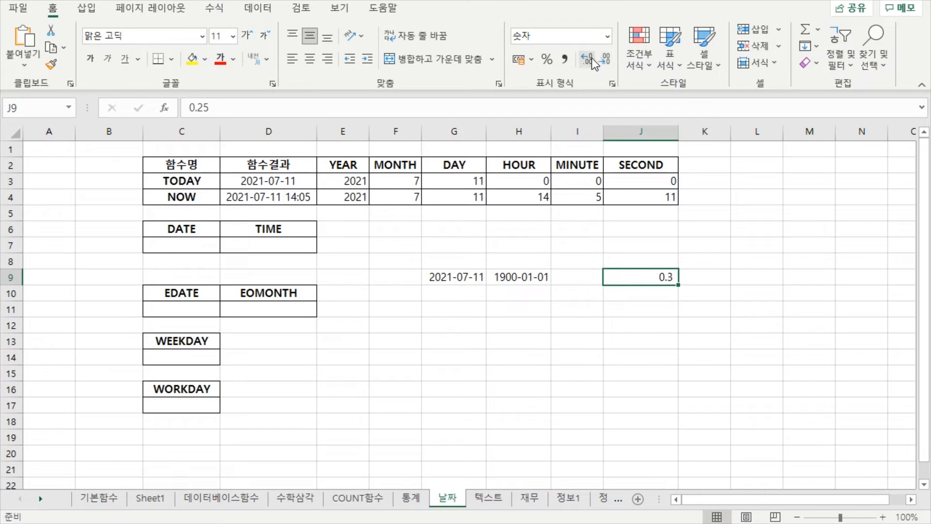
pyautogui.click(592, 58)
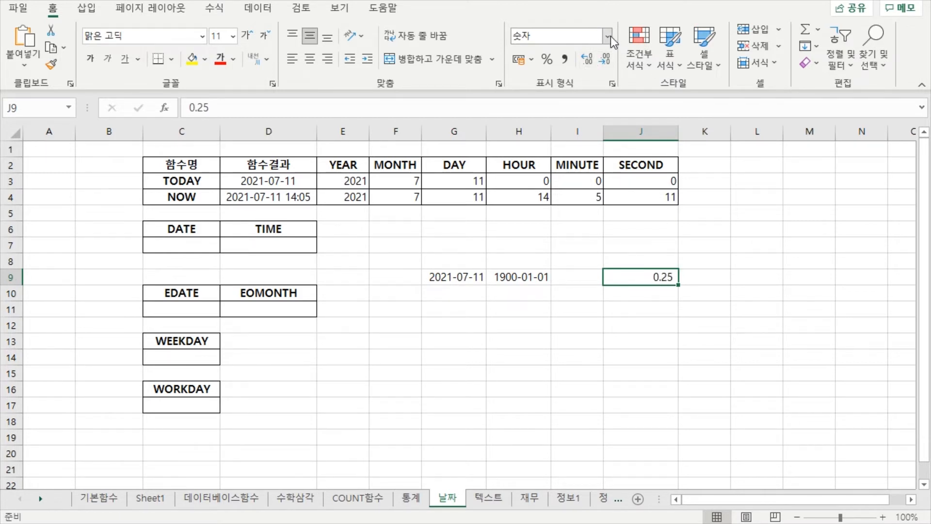
# - Apply the 시간 number format to J9 and compare it with the dates in H9 and G9
pyautogui.click(609, 37)
pyautogui.click(597, 280)
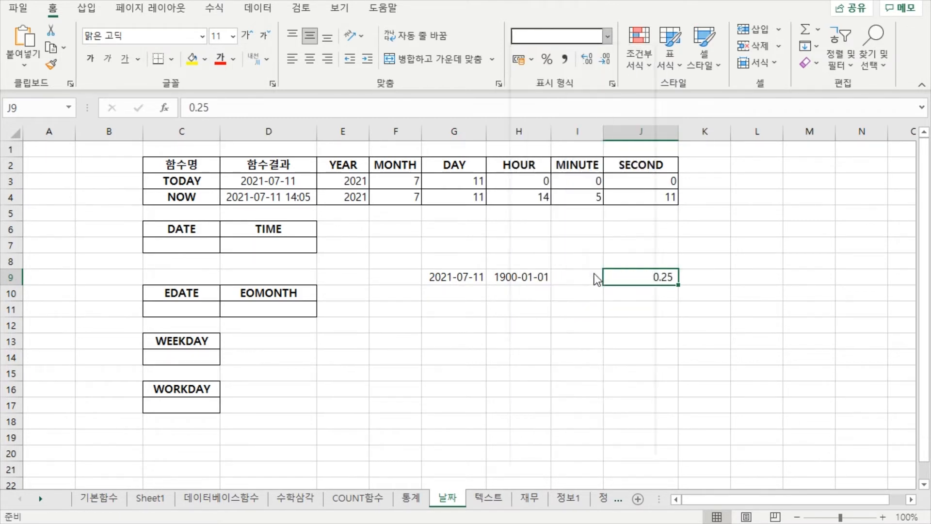
pyautogui.click(650, 313)
pyautogui.click(641, 277)
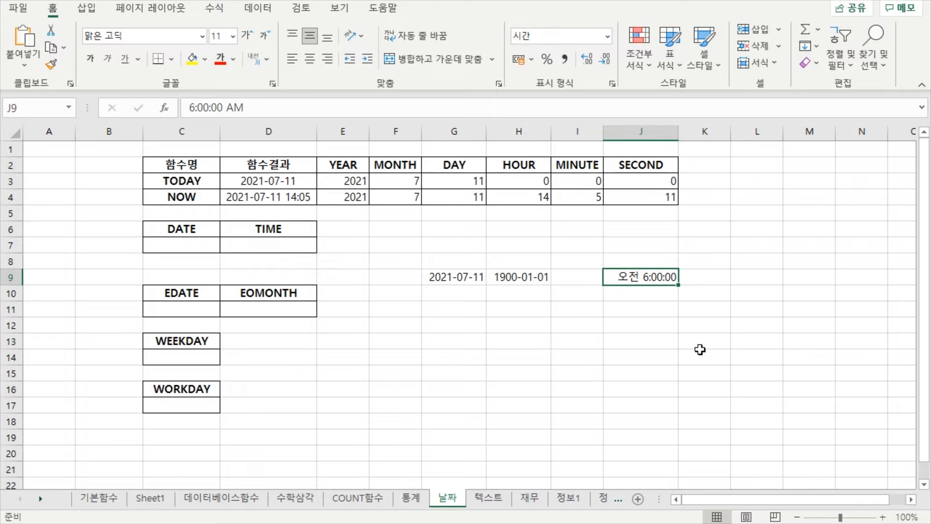
pyautogui.click(649, 294)
pyautogui.click(644, 279)
pyautogui.click(545, 278)
pyautogui.click(472, 277)
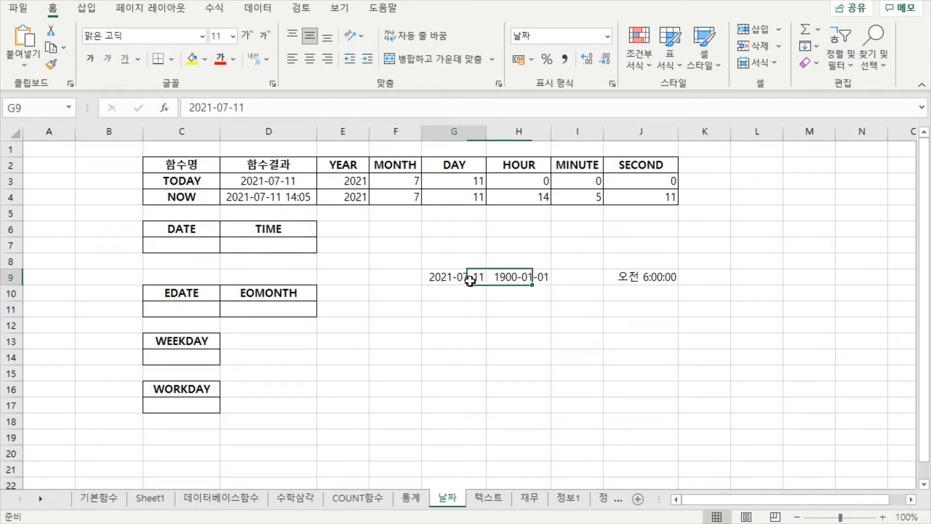
# - Format the TODAY and NOW results in D3:D4 as 숫자 with five decimal places
pyautogui.moveTo(270, 186); pyautogui.dragTo(291, 196)
pyautogui.click(292, 180)
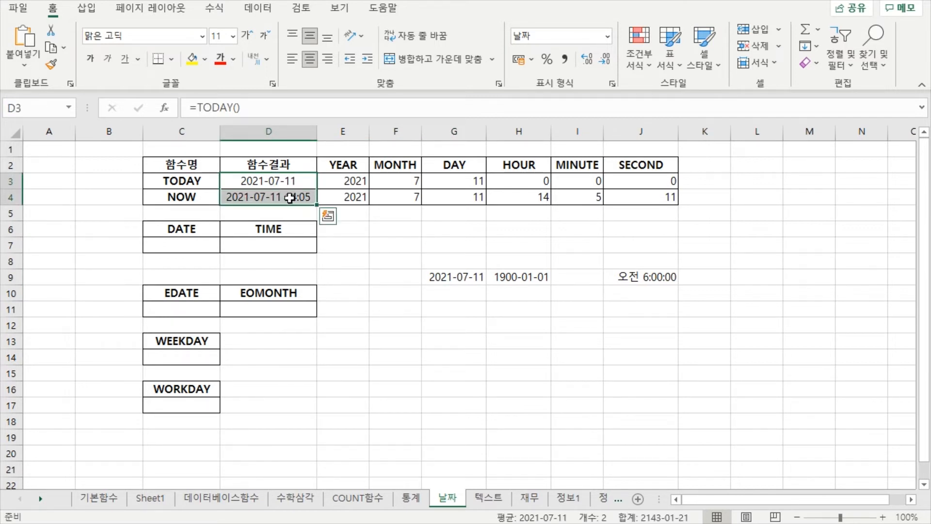
pyautogui.click(609, 35)
pyautogui.click(589, 101)
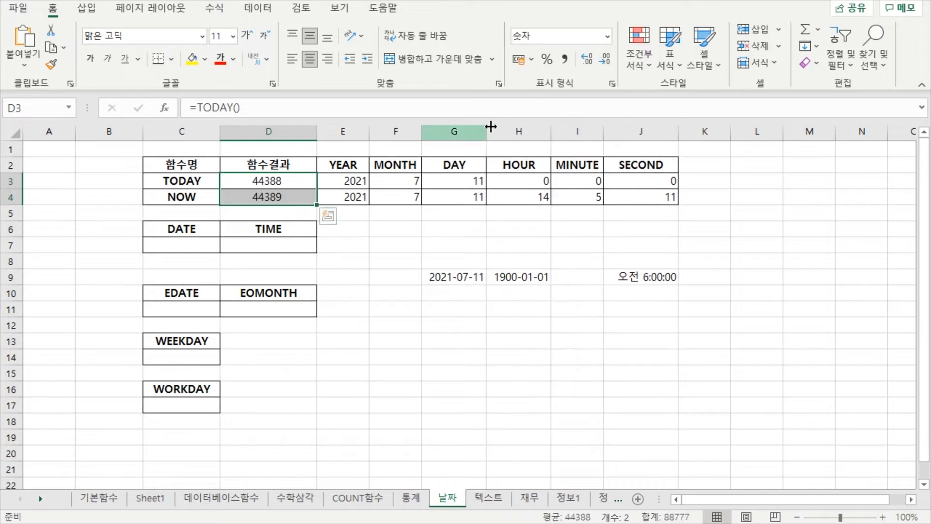
pyautogui.click(586, 58)
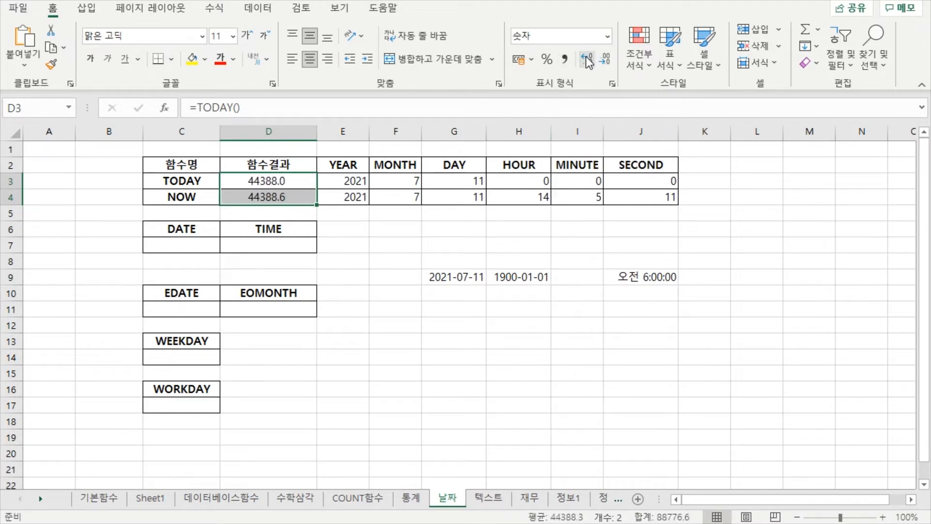
pyautogui.click(586, 58)
pyautogui.click(586, 58)
pyautogui.click(587, 58)
pyautogui.click(587, 57)
pyautogui.click(388, 260)
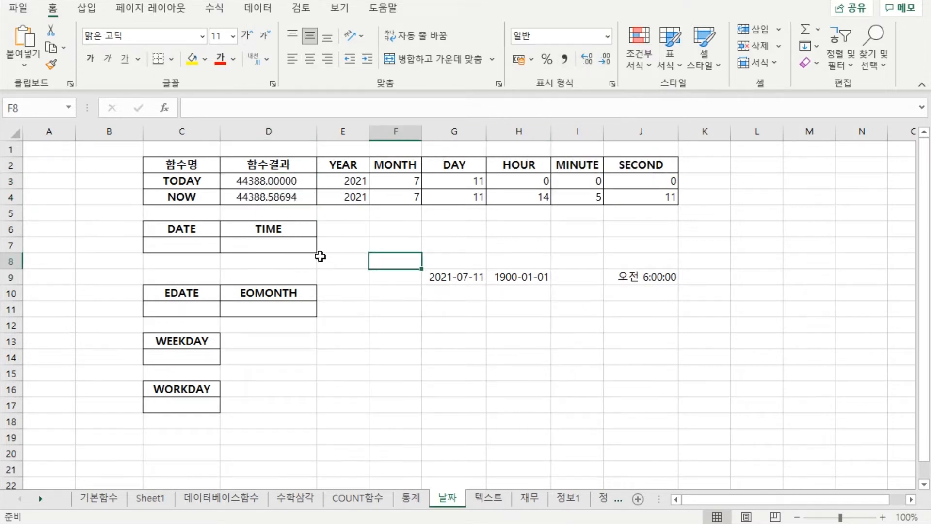
# - Compare the serial numbers of TODAY in D3 and NOW in D4
pyautogui.click(302, 196)
pyautogui.click(305, 180)
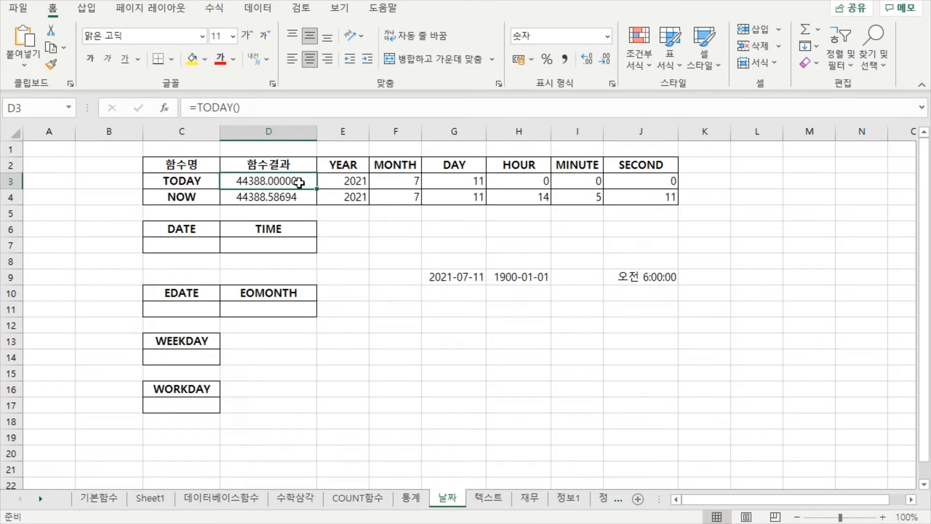
pyautogui.click(298, 197)
pyautogui.click(291, 180)
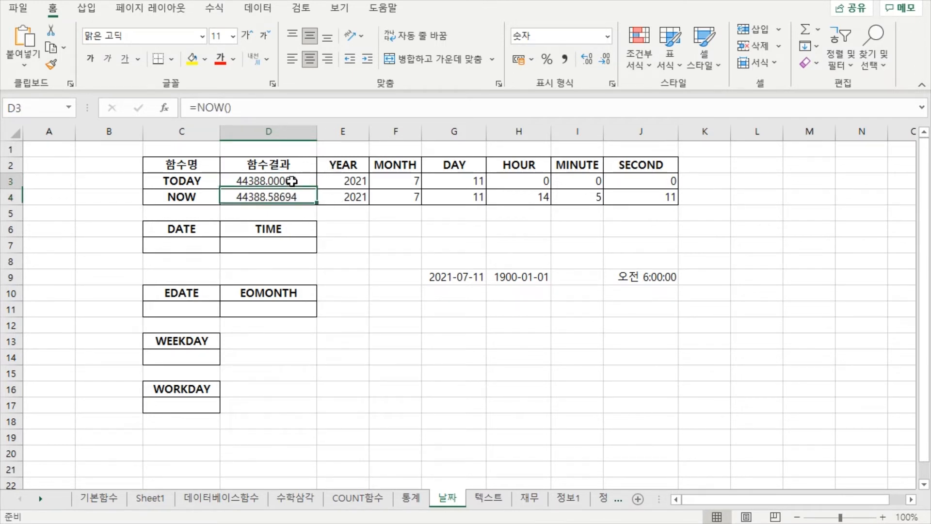
pyautogui.click(291, 197)
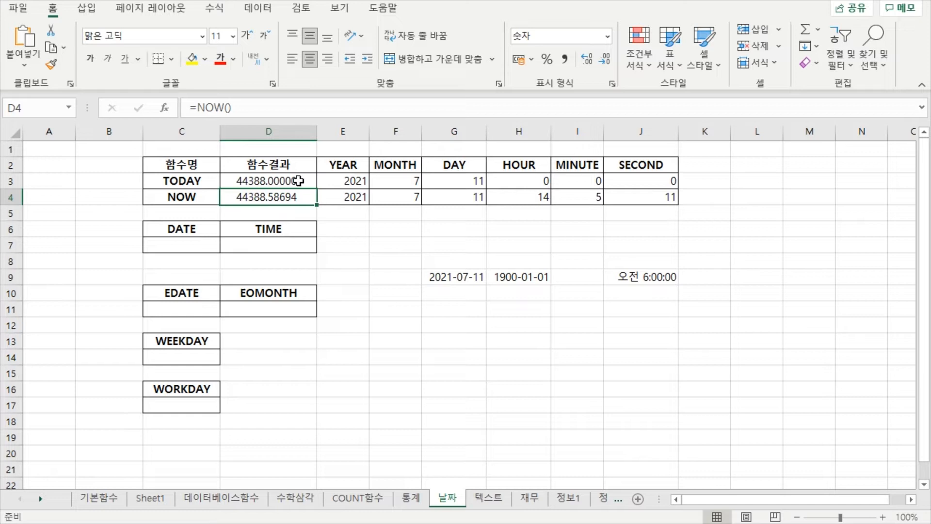
# - Undo the 숫자 format and decimal place changes on D3:D4 to restore their date formats
pyautogui.moveTo(298, 180); pyautogui.dragTo(297, 195)
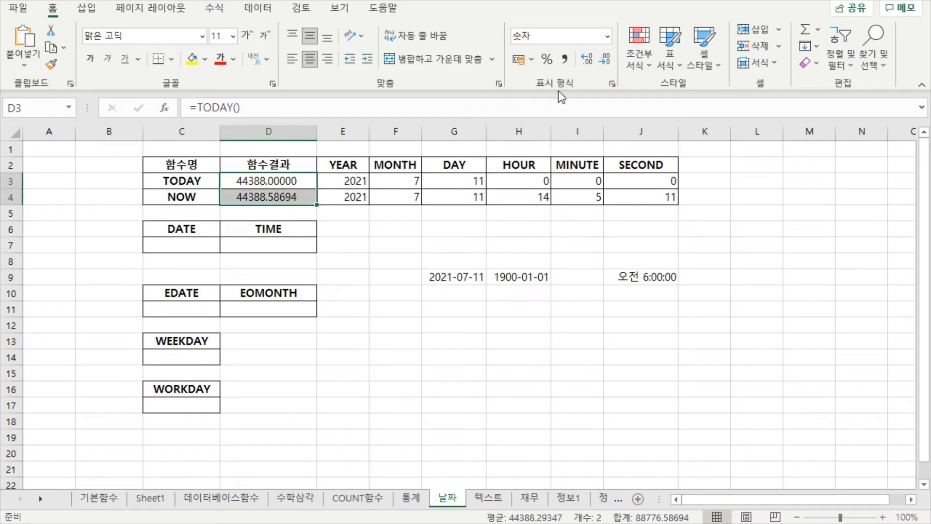
pyautogui.click(606, 36)
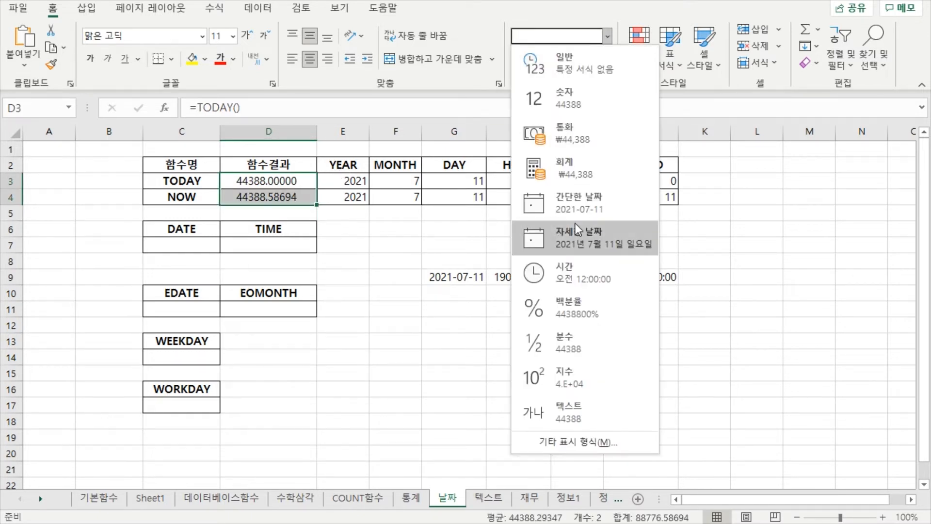
pyautogui.click(331, 221)
pyautogui.click(329, 217)
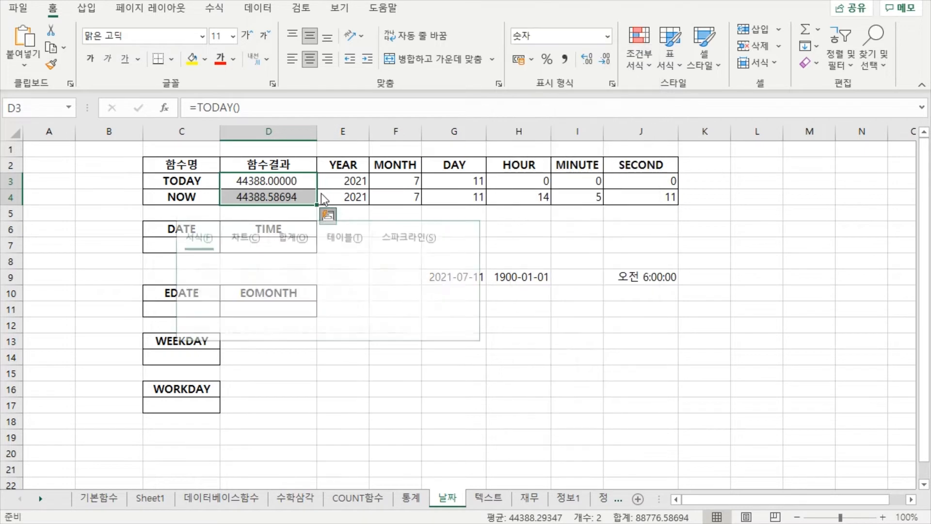
pyautogui.click(362, 185)
pyautogui.hotkey('ctrl', 'z')
pyautogui.hotkey('ctrl', 'z')
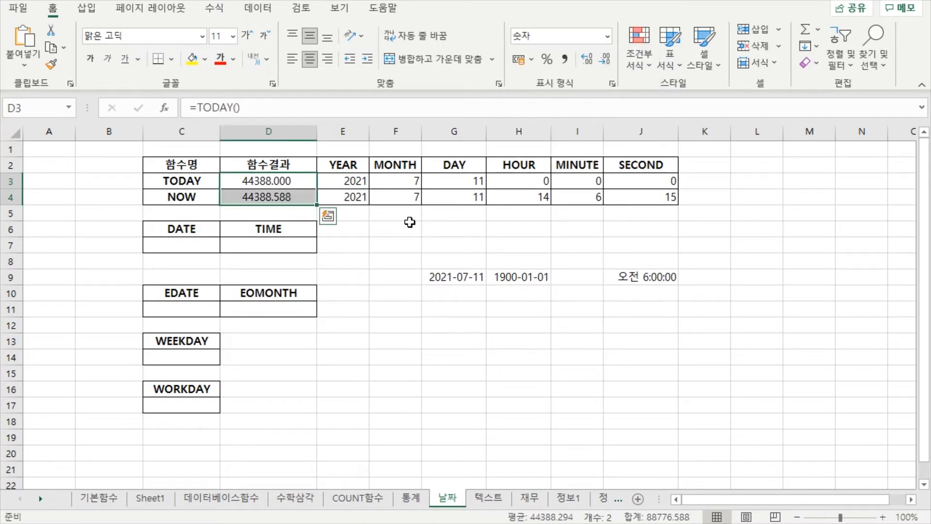
pyautogui.hotkey('ctrl', 'z')
pyautogui.hotkey('ctrl', 'z')
pyautogui.hotkey('ctrl', 'z')
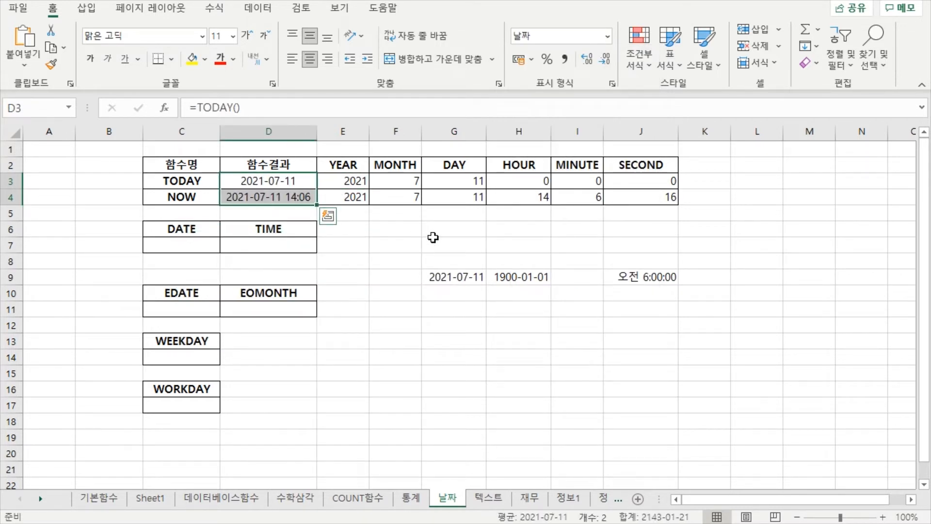
pyautogui.click(434, 238)
pyautogui.click(292, 198)
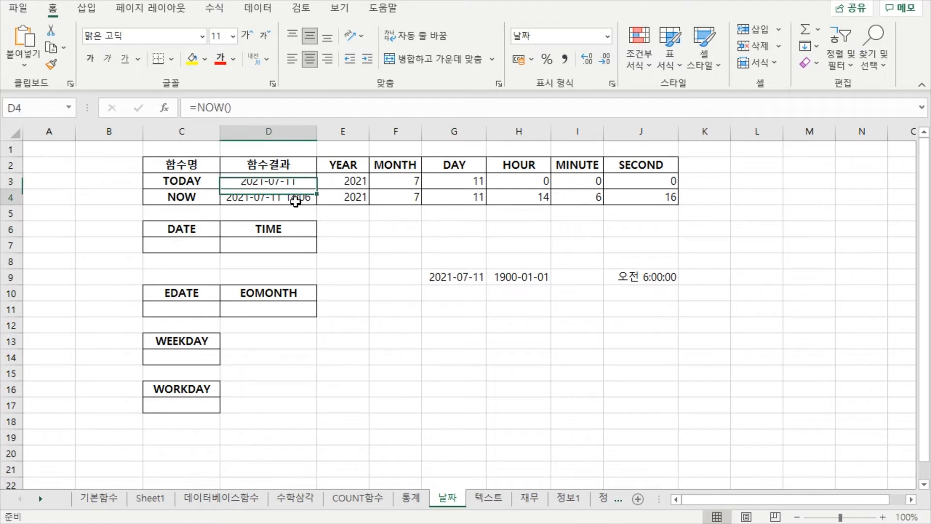
pyautogui.click(467, 273)
pyautogui.click(510, 275)
pyautogui.click(502, 291)
pyautogui.click(483, 266)
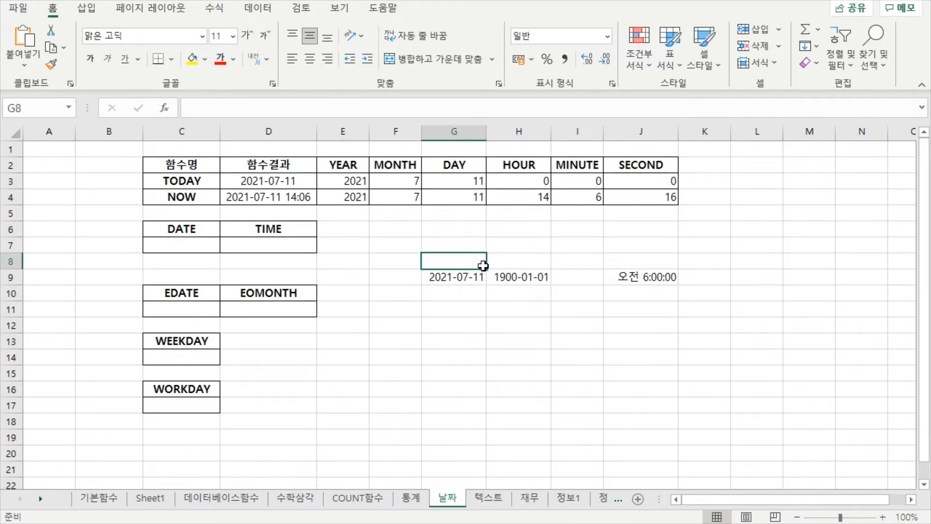
pyautogui.click(512, 266)
# - Switch the date in G9 to the 숫자 format
pyautogui.click(456, 277)
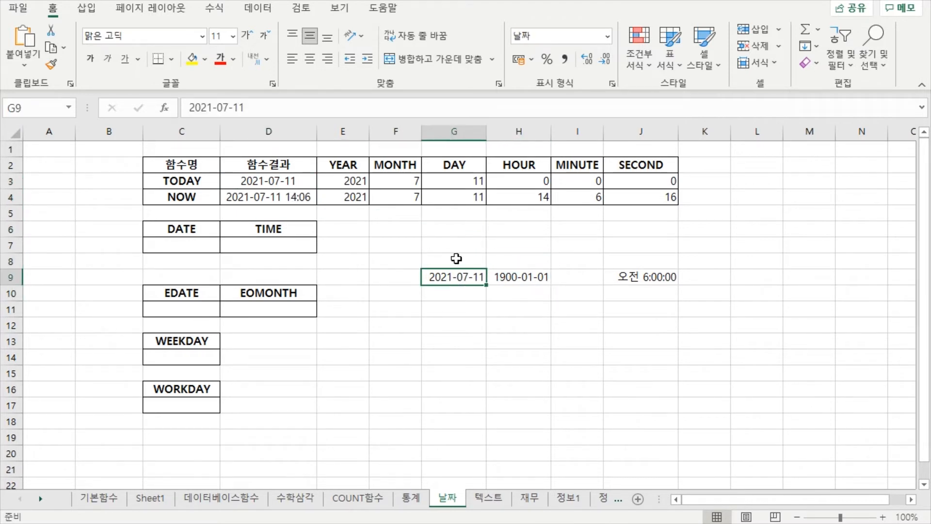
pyautogui.click(608, 36)
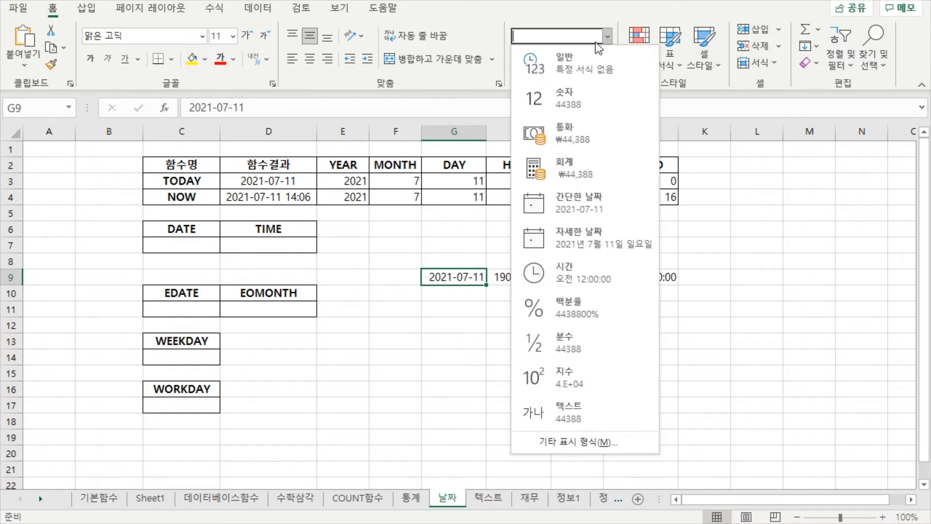
pyautogui.click(565, 100)
pyautogui.click(474, 322)
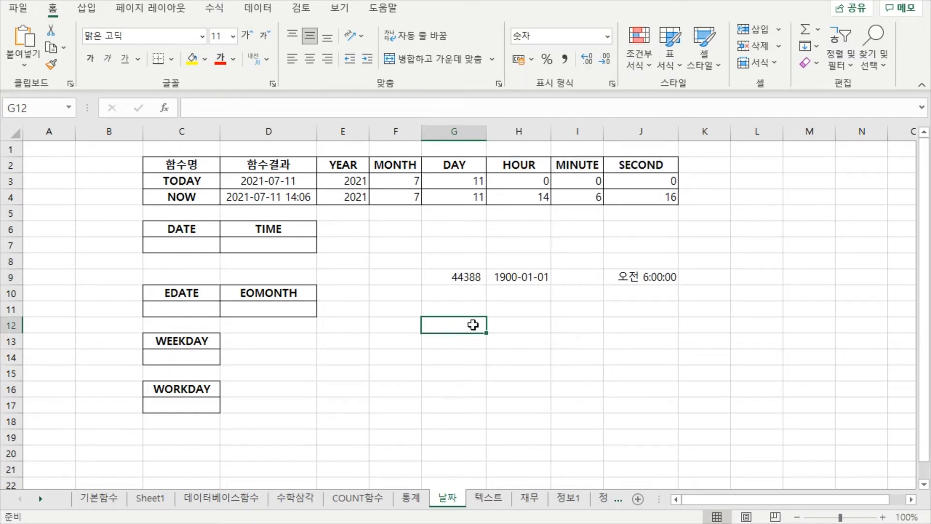
# - Extract the year from the serial number in G9 with =YEAR(G9) in G11
pyautogui.click(472, 308)
pyautogui.write('=ye')
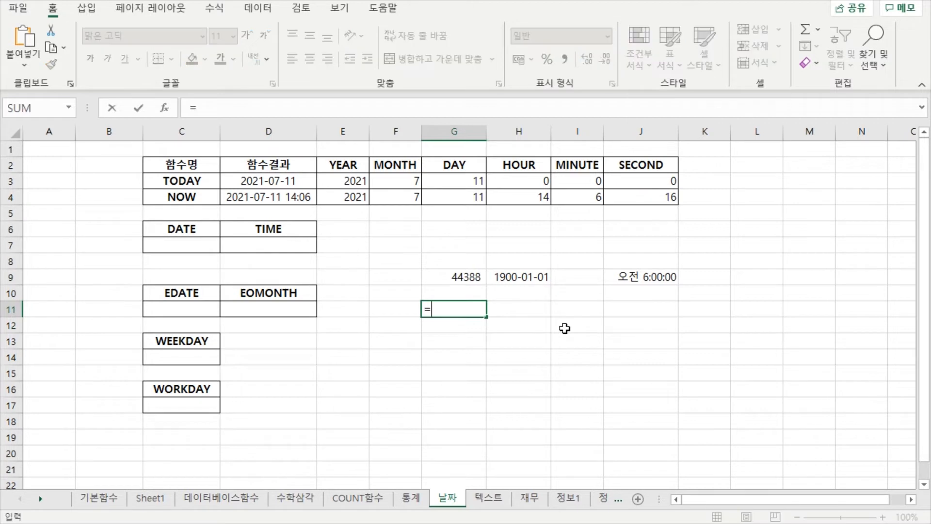
pyautogui.press('Tab')
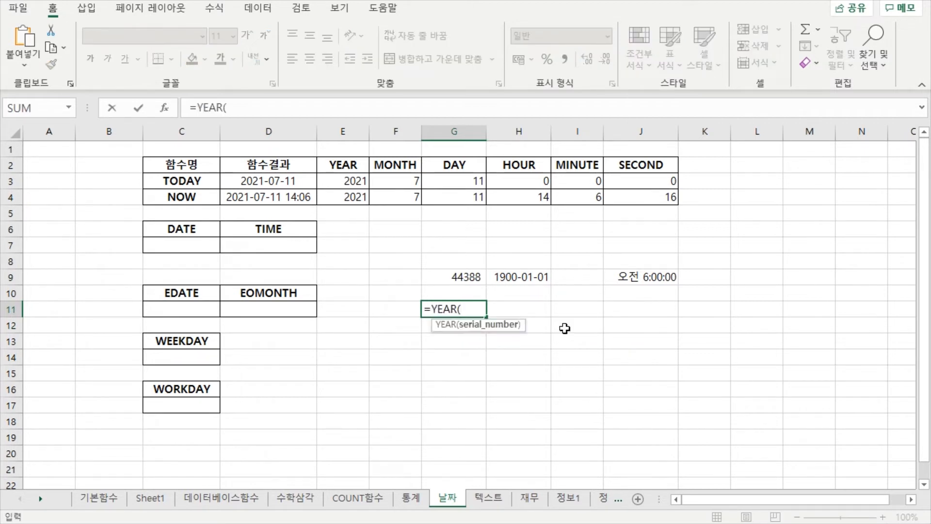
pyautogui.click(436, 281)
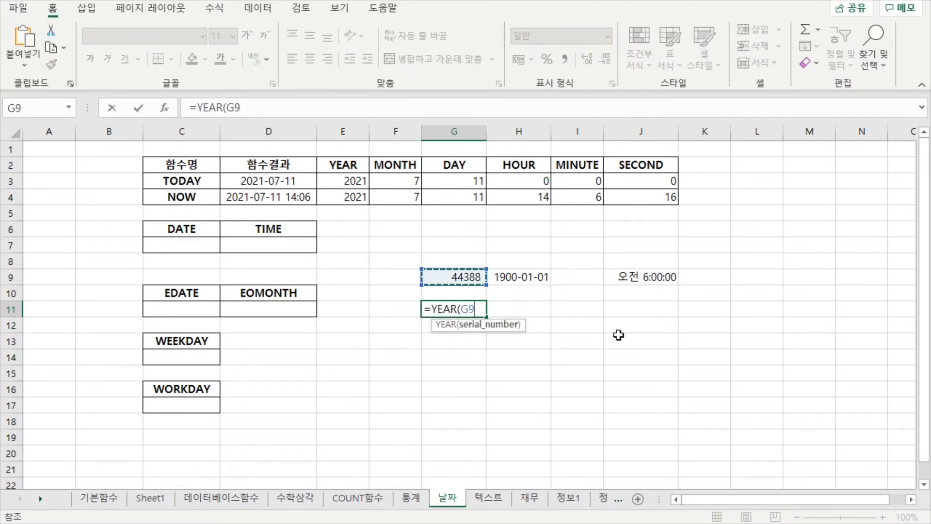
pyautogui.write(')')
pyautogui.press('Return')
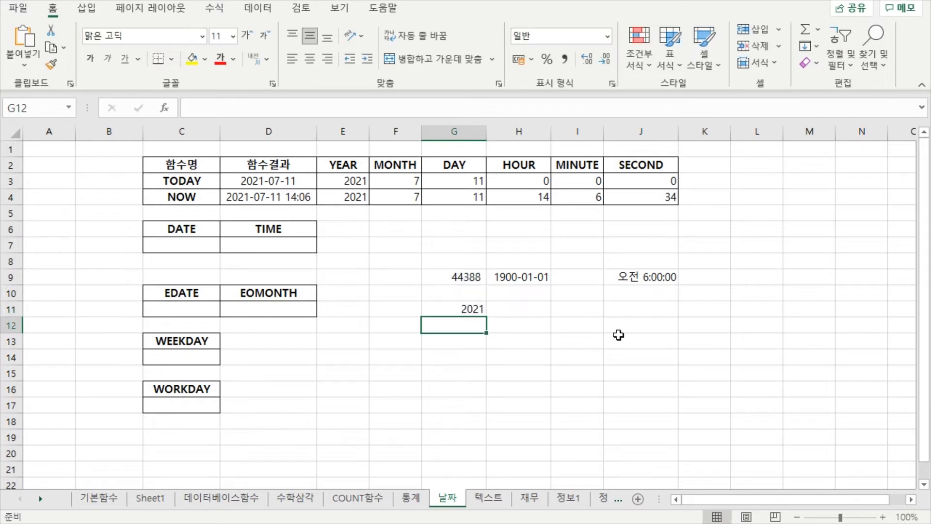
pyautogui.click(475, 311)
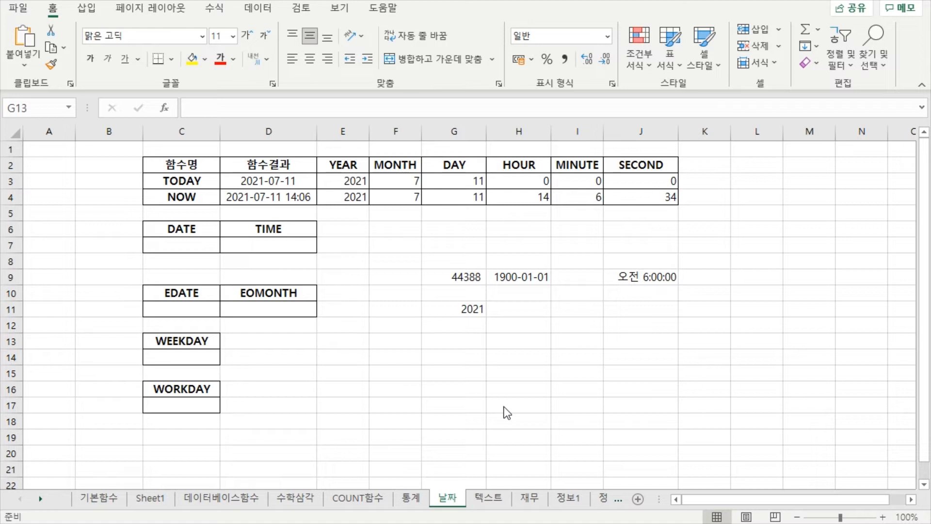
# - Enter the date 2021-07-11 in H12
pyautogui.click(531, 324)
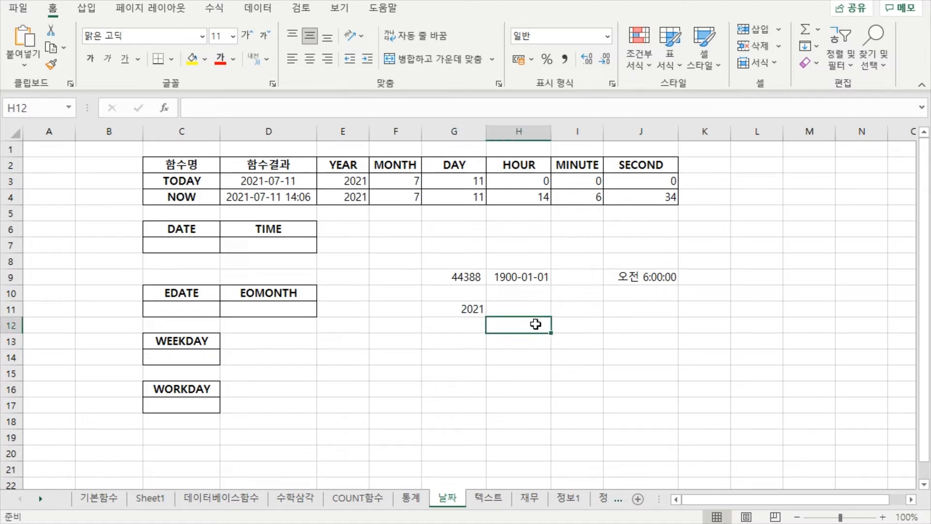
pyautogui.write('2021')
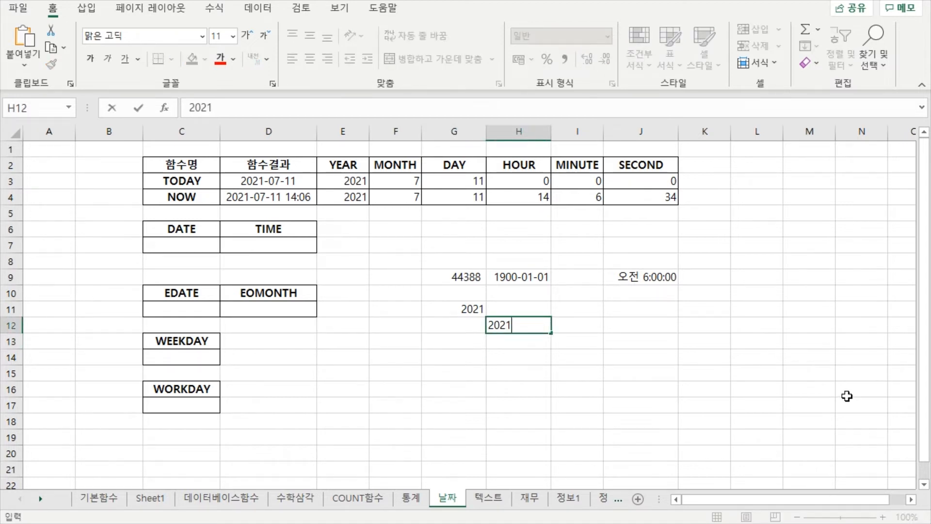
pyautogui.write('-07-11')
pyautogui.press('Return')
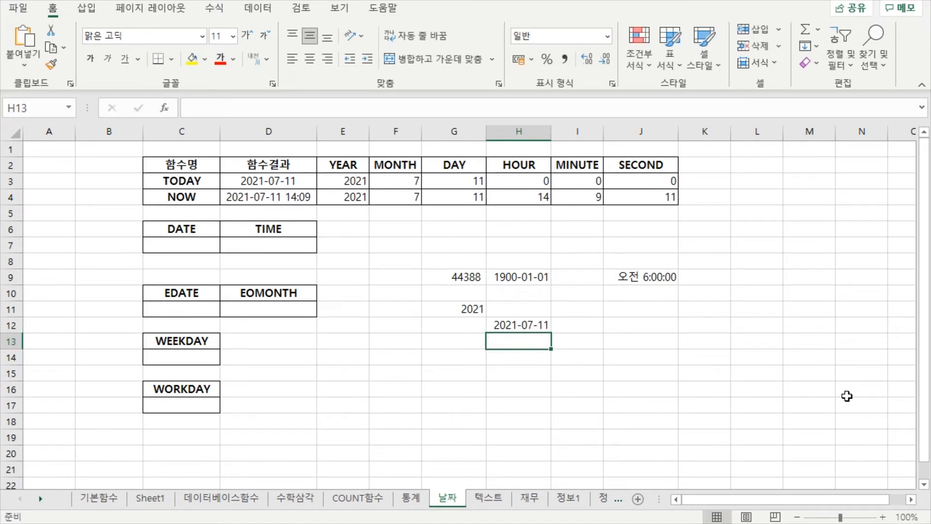
# - Enter the date 2010-07-11 in H13, directly below the 2021-07-11 date
pyautogui.write('2010')
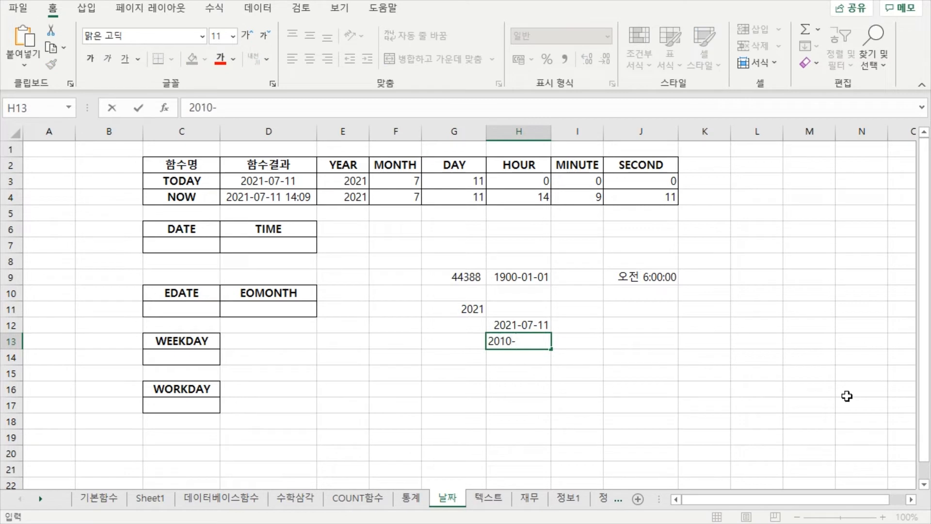
pyautogui.write('-07-11')
pyautogui.press('Return')
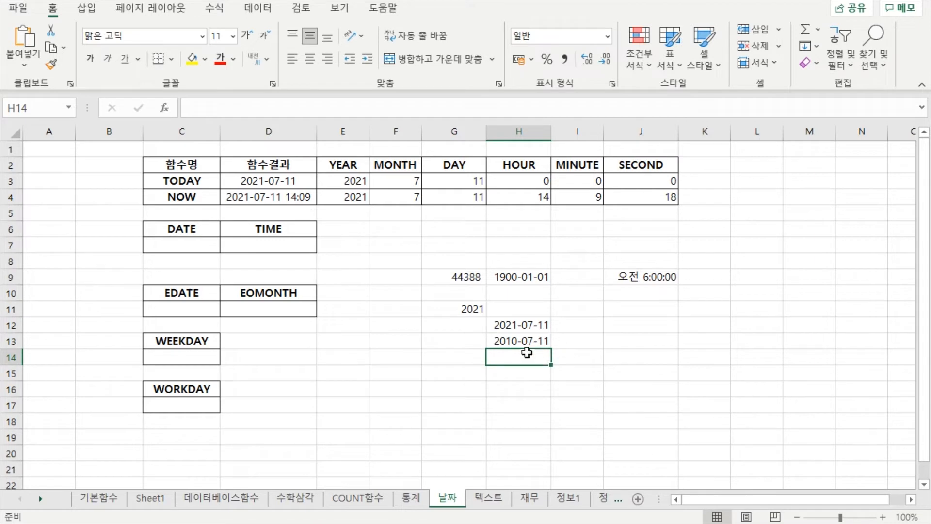
# - Calculate the number of days between the two dates with =H12-H13 in H14
pyautogui.write('=')
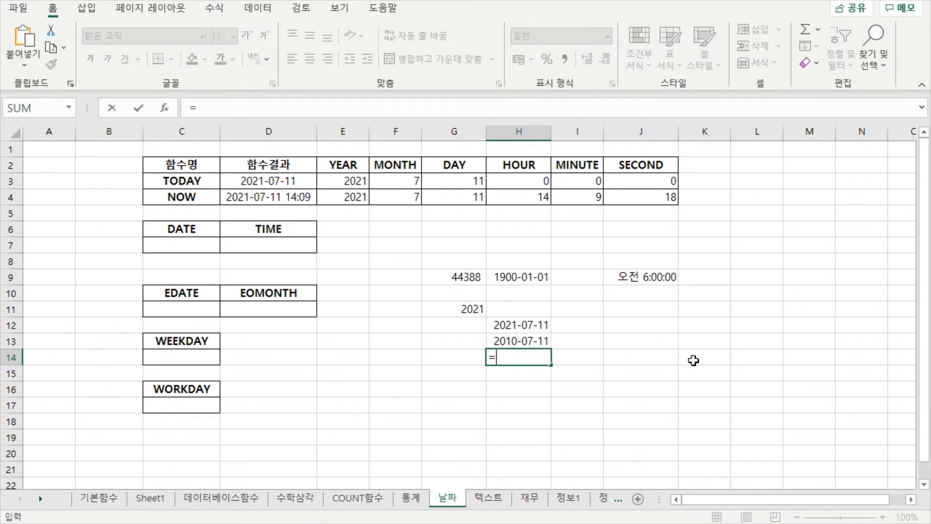
pyautogui.click(504, 327)
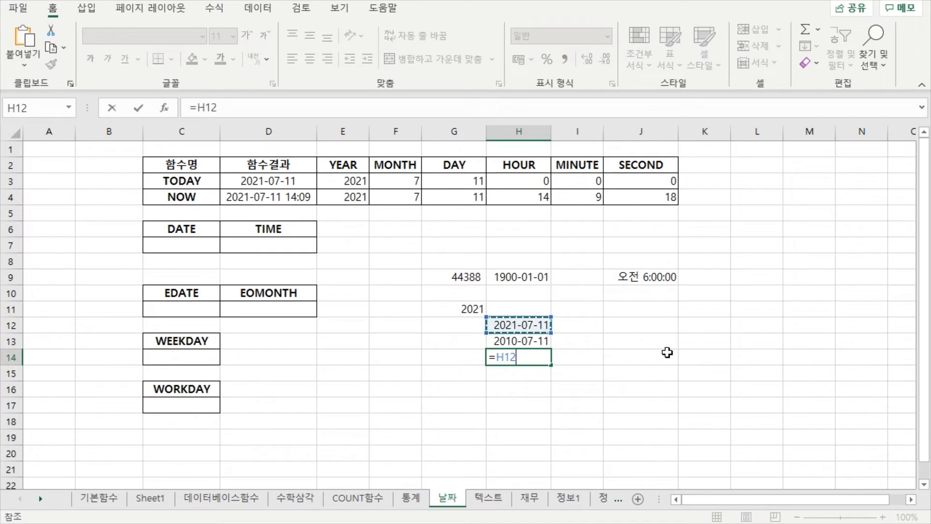
pyautogui.write('-')
pyautogui.click(535, 344)
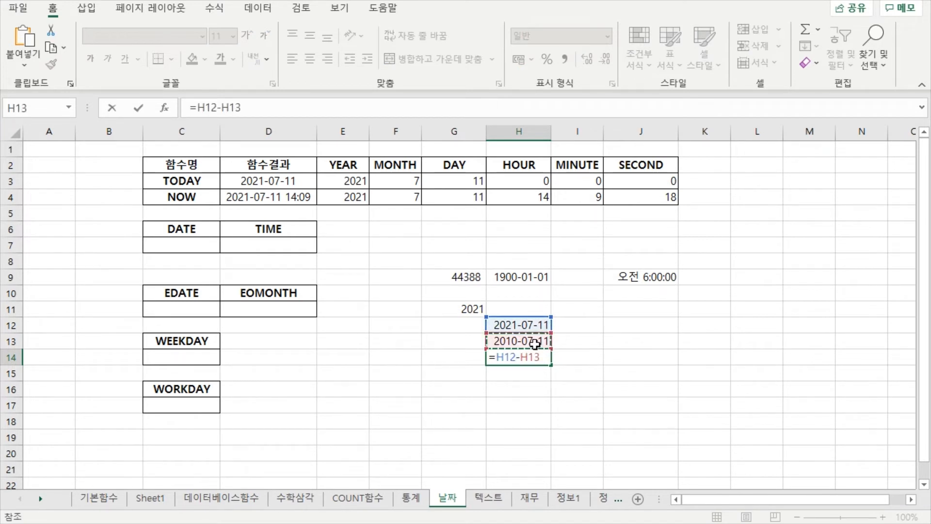
pyautogui.press('Return')
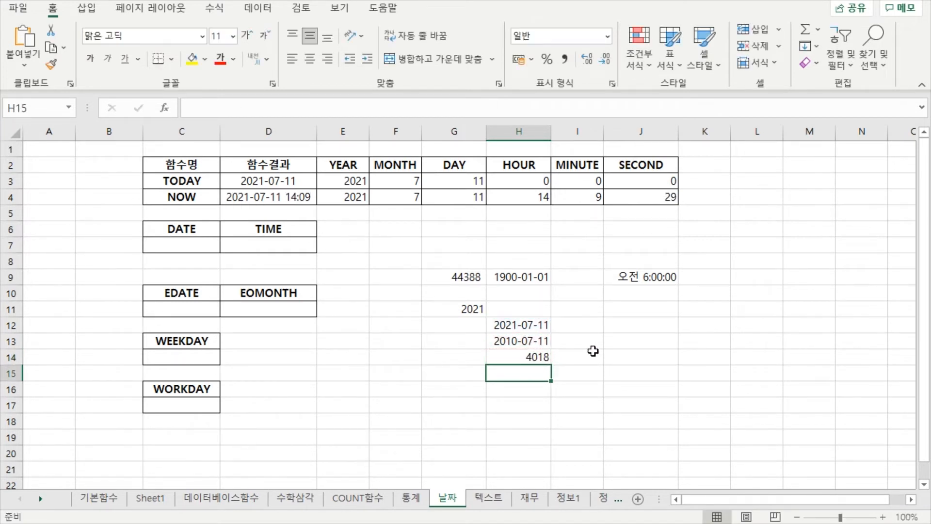
# - Review the day difference in H14 against the two source dates in H12 and H13
pyautogui.click(525, 356)
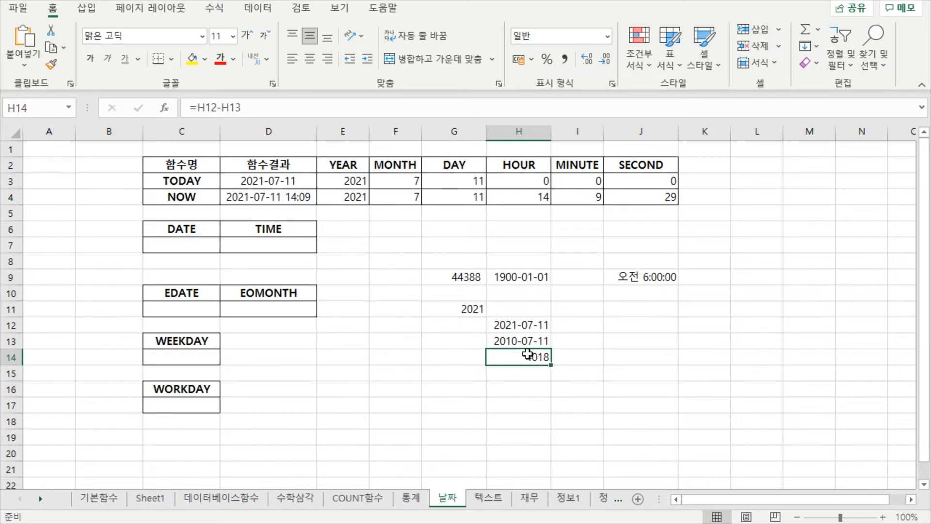
pyautogui.click(519, 328)
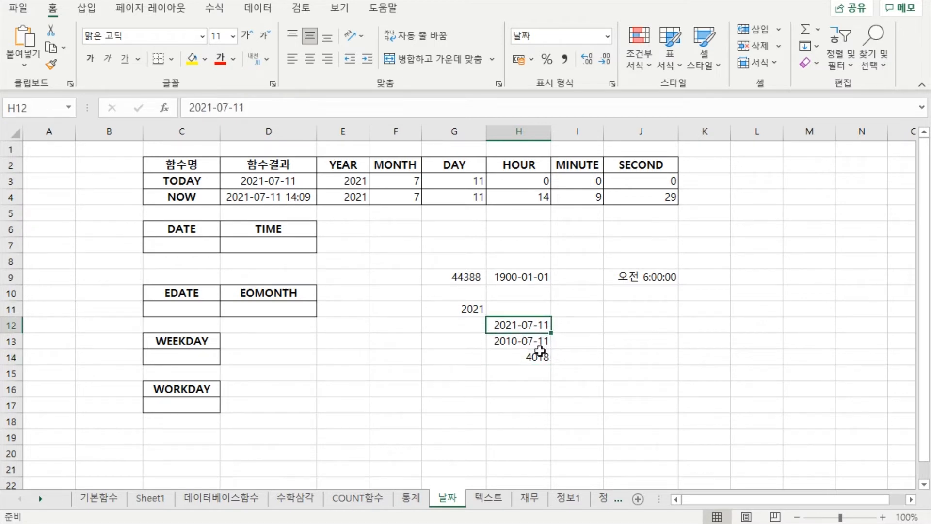
pyautogui.click(535, 345)
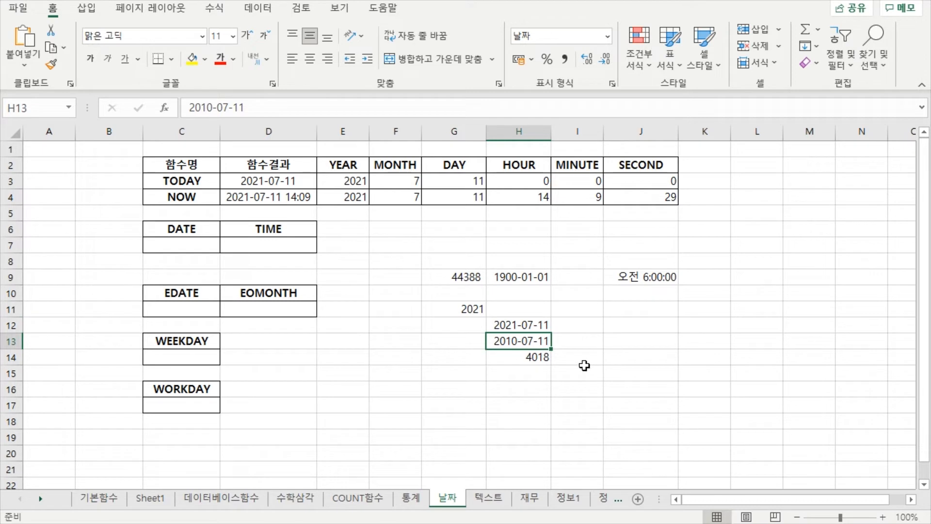
pyautogui.click(569, 358)
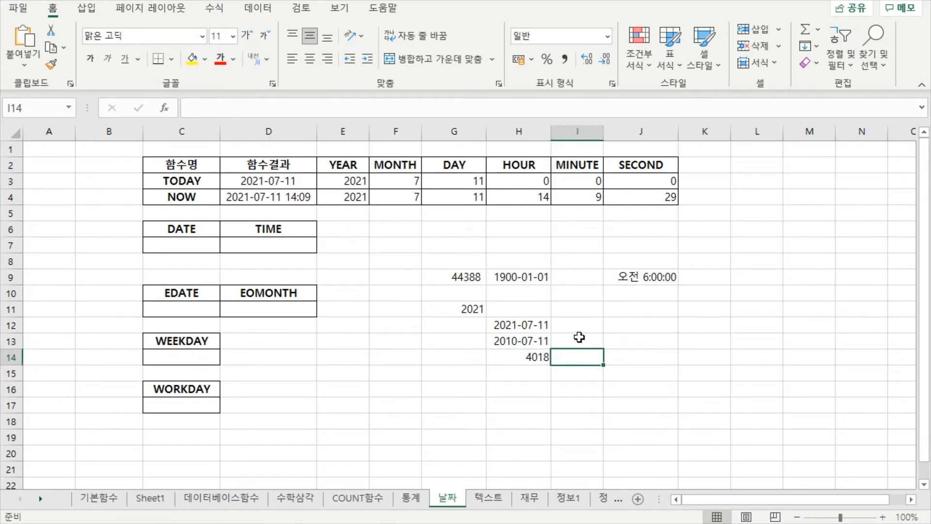
pyautogui.click(579, 338)
pyautogui.click(576, 357)
pyautogui.click(576, 342)
pyautogui.click(537, 362)
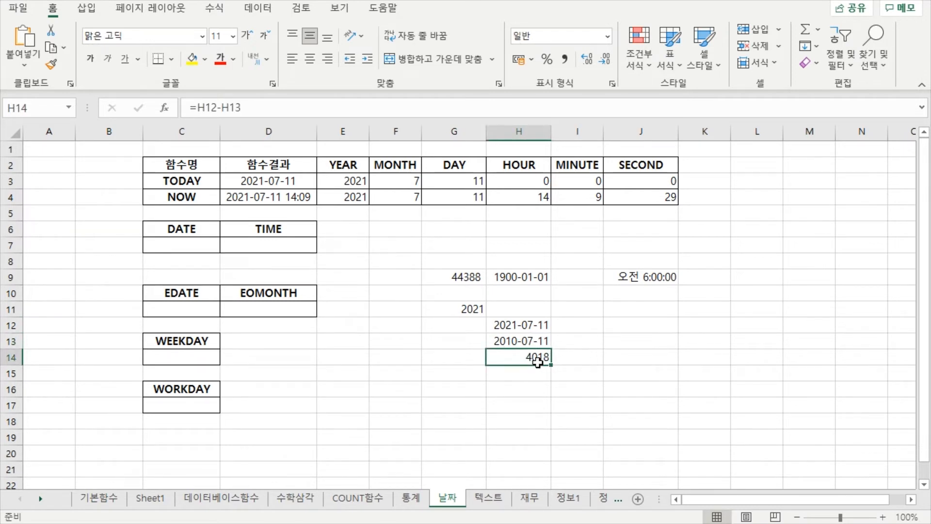
pyautogui.click(576, 357)
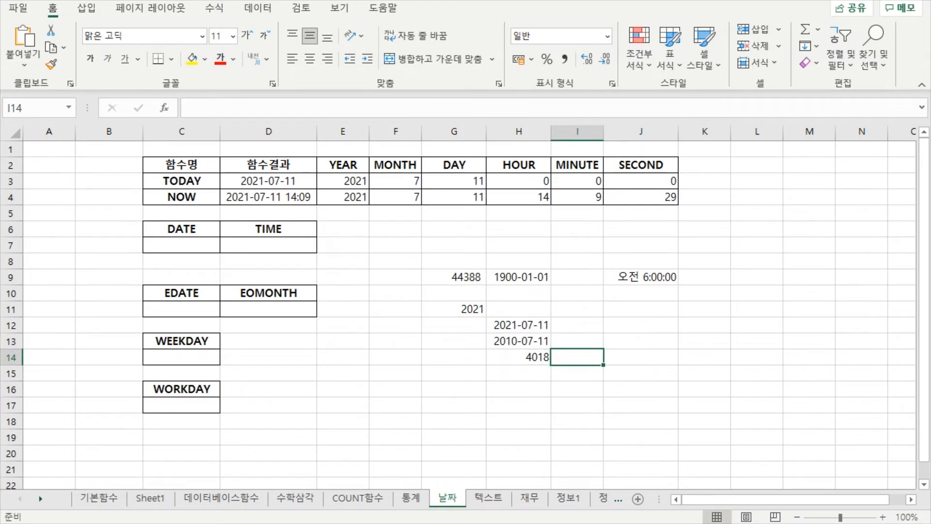
# - Clear the practice entries in G8:J15 and switch to the 날짜/시간 함수 notes
pyautogui.moveTo(431, 258); pyautogui.dragTo(668, 370)
pyautogui.press('Delete')
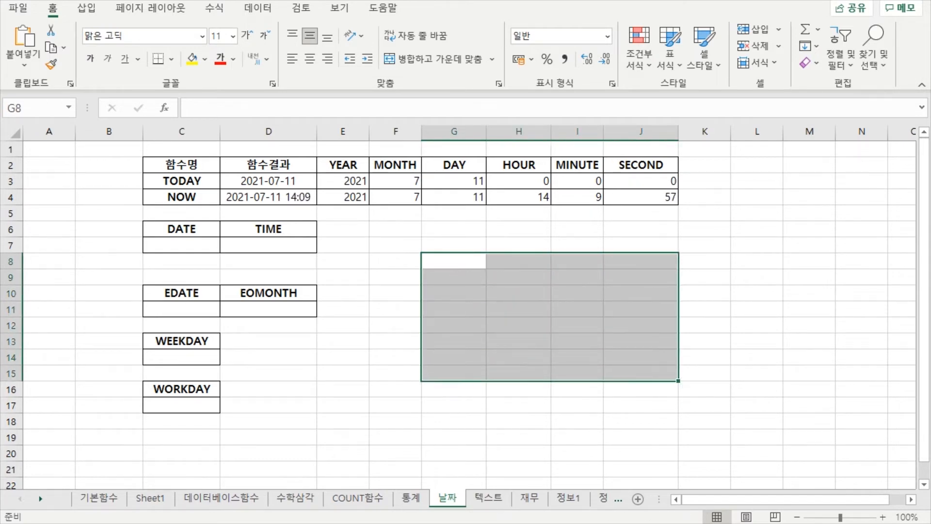
pyautogui.hotkey('alt', 'Tab')
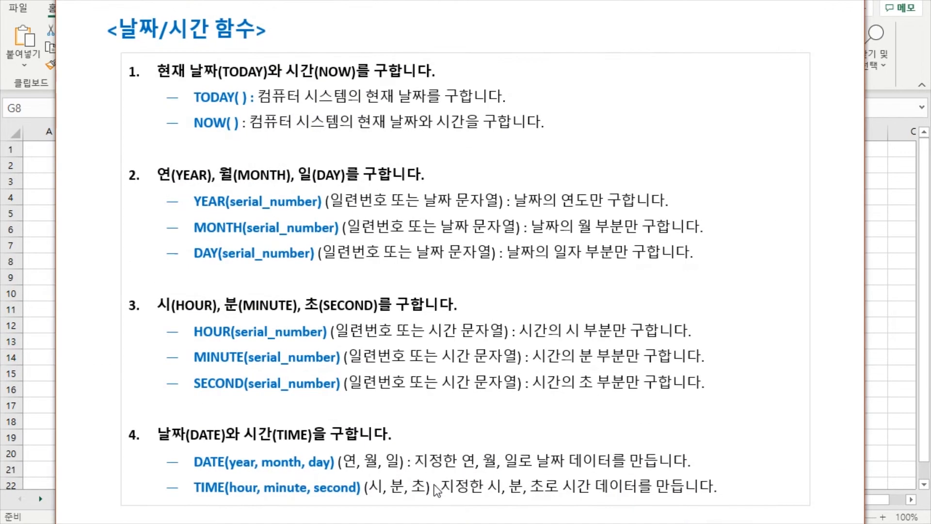
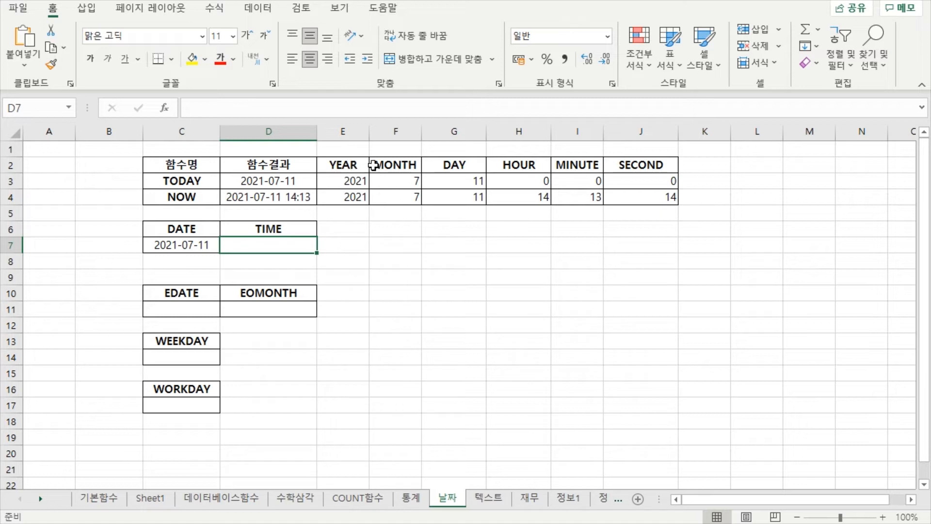
# - Build a time in D7 from the NOW row's hour, minute and second with =TIME(H4,I4,J4)
pyautogui.click(322, 106)
pyautogui.write('=time')
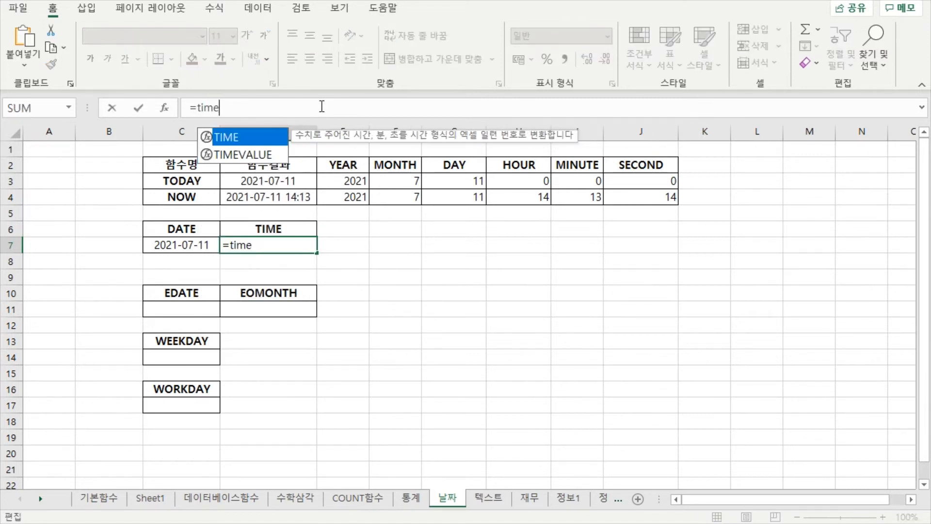
pyautogui.press('Tab')
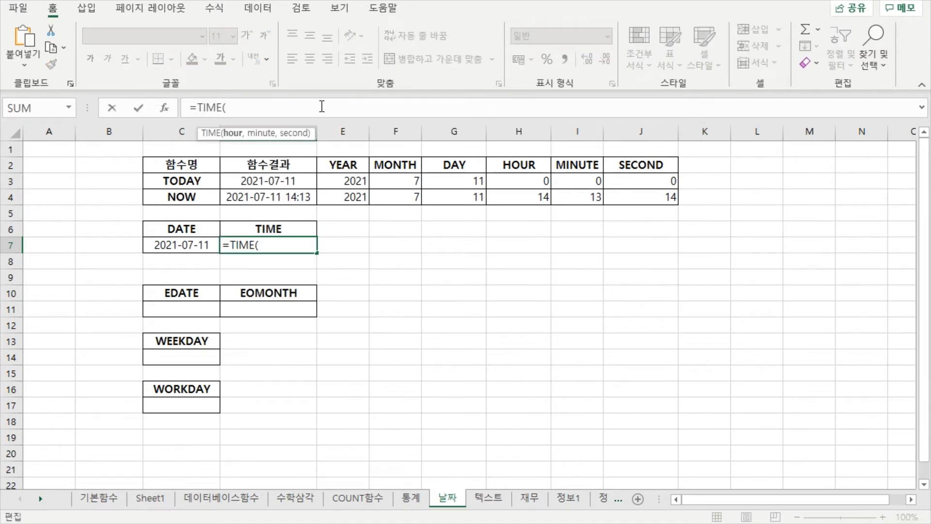
pyautogui.click(509, 198)
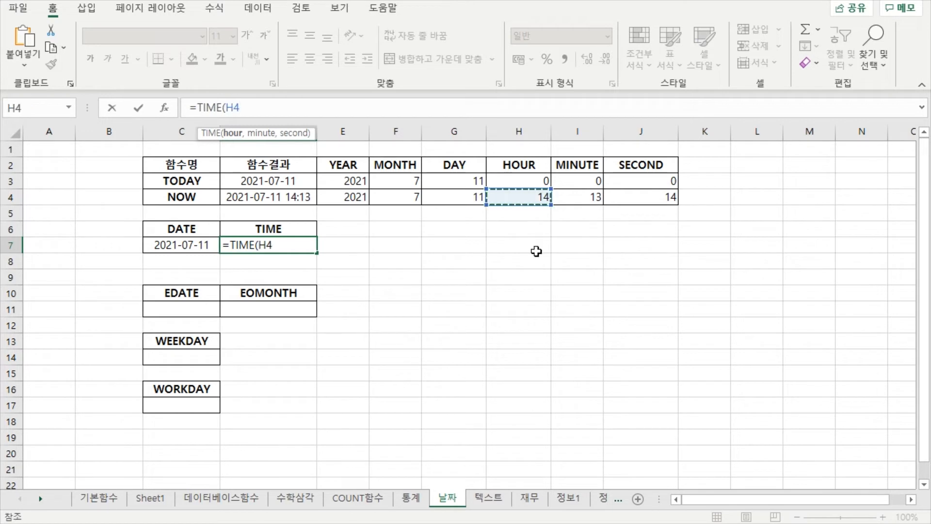
pyautogui.write(',')
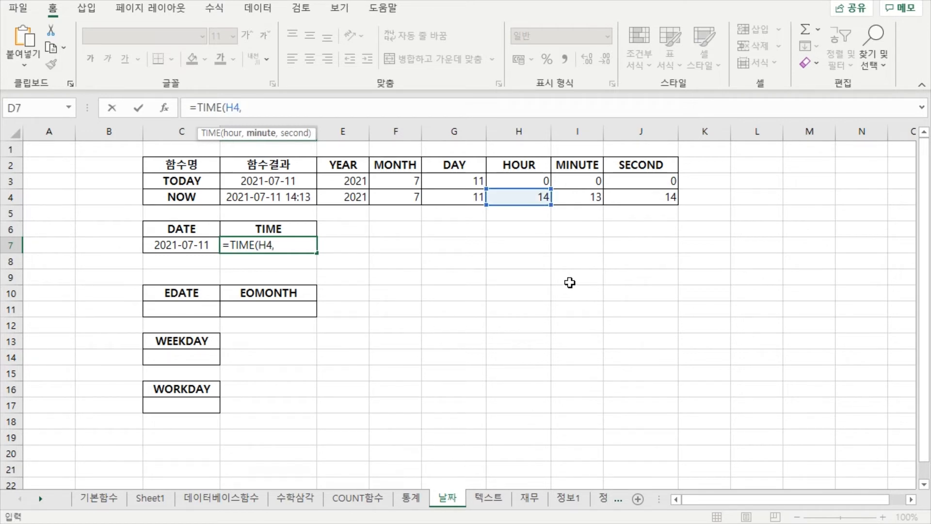
pyautogui.click(586, 203)
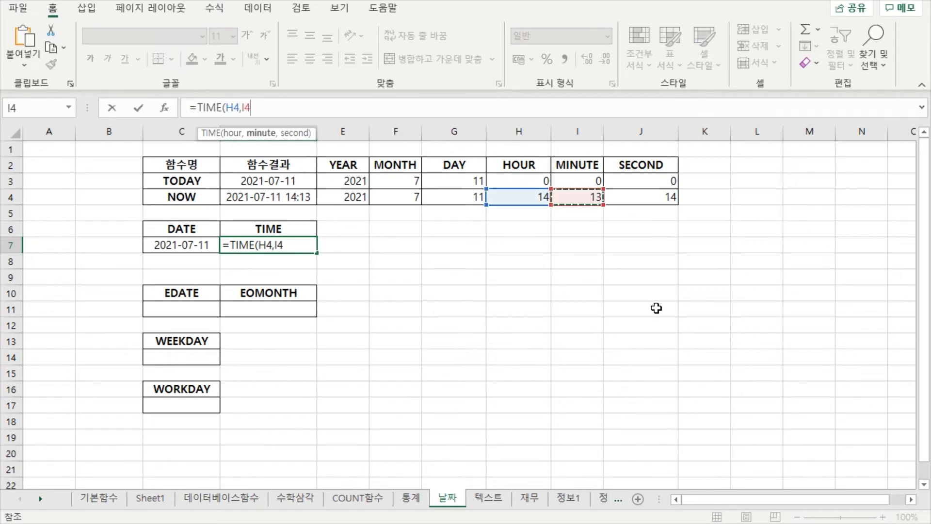
pyautogui.write(',')
pyautogui.click(642, 197)
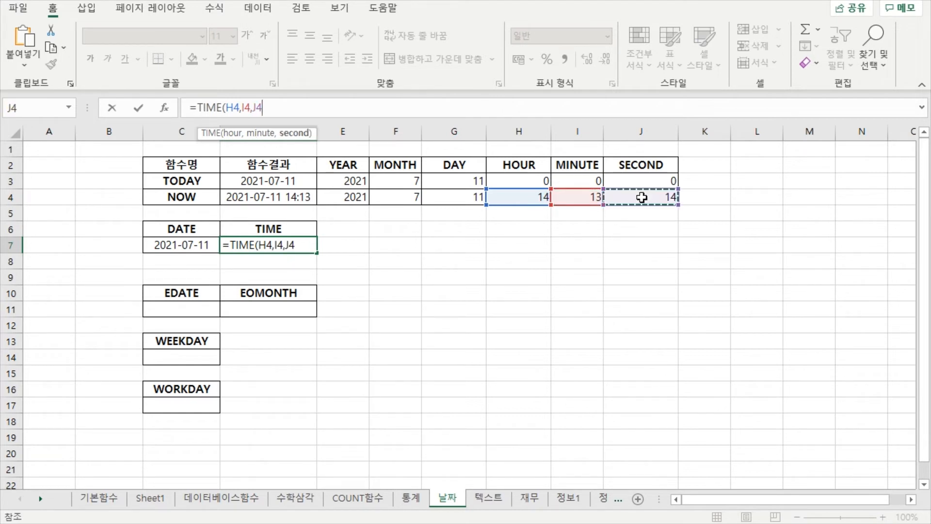
pyautogui.write(')')
pyautogui.press('Return')
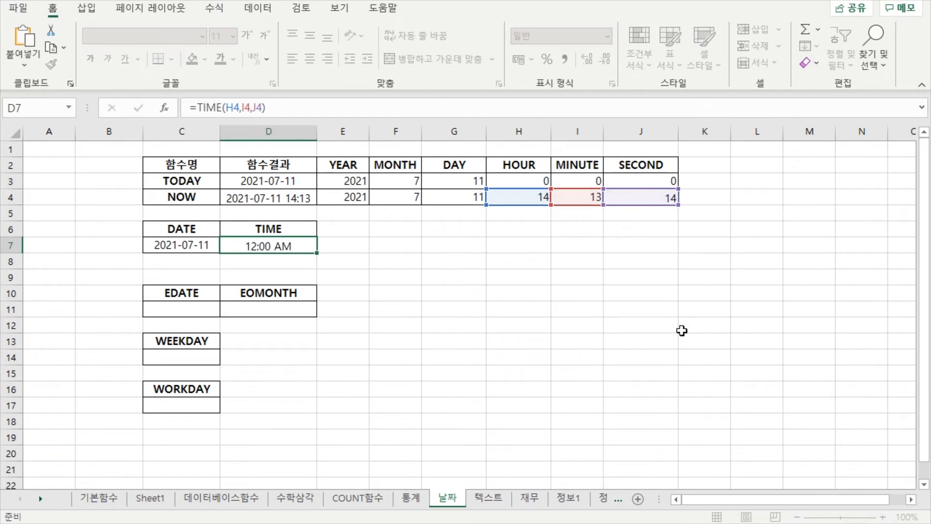
# - Examine the TIME result in D7 alongside the DATE result in C7
pyautogui.click(291, 248)
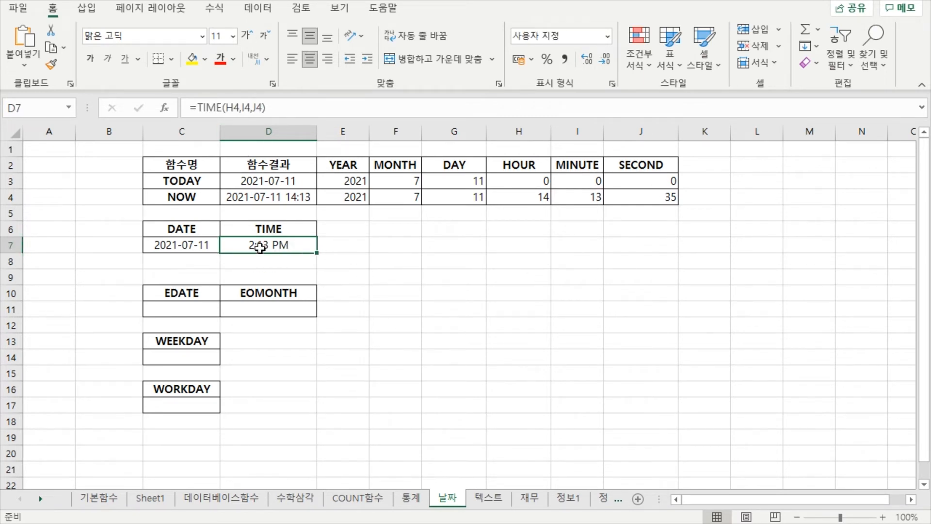
pyautogui.click(342, 276)
pyautogui.click(298, 246)
pyautogui.click(423, 262)
pyautogui.click(281, 249)
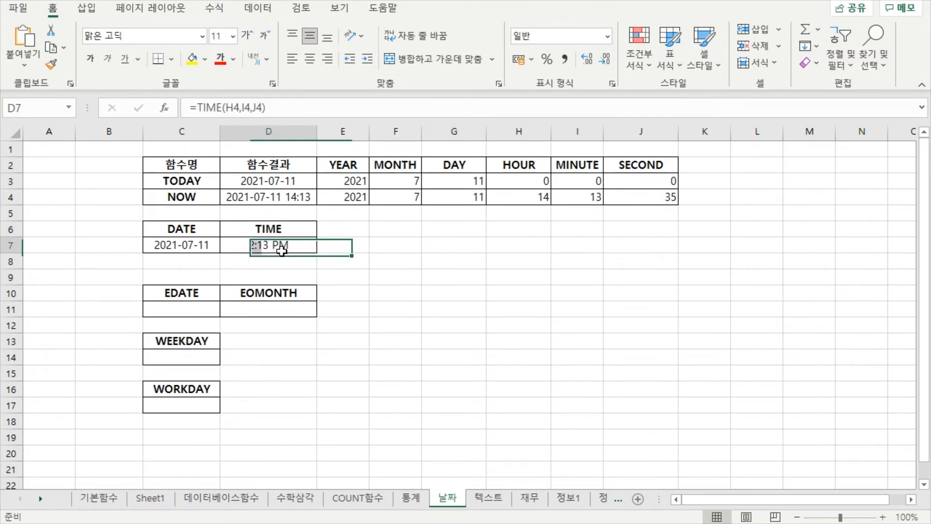
pyautogui.click(183, 248)
pyautogui.click(257, 243)
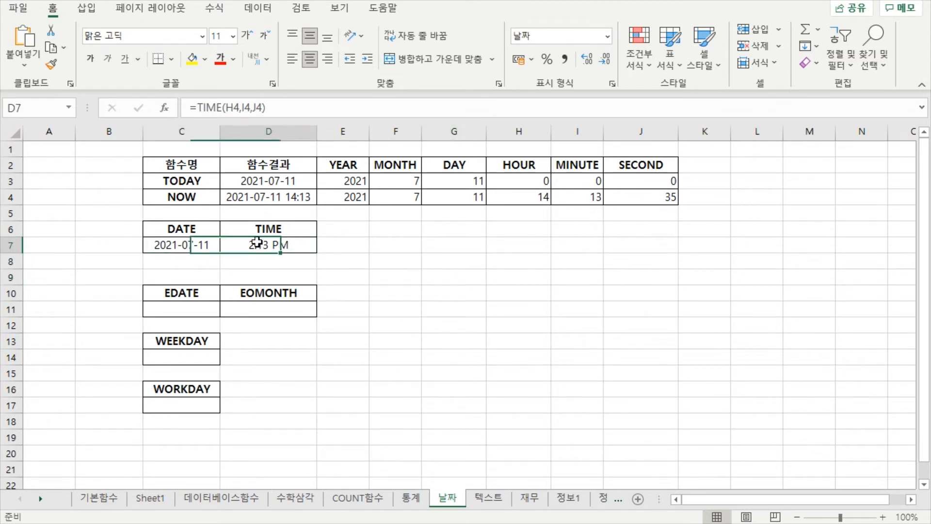
pyautogui.click(183, 245)
pyautogui.click(256, 242)
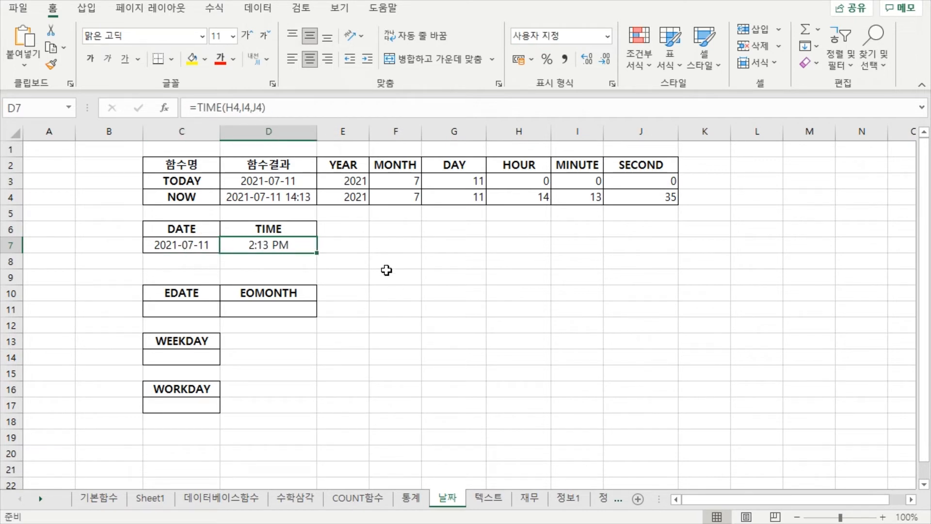
pyautogui.click(449, 241)
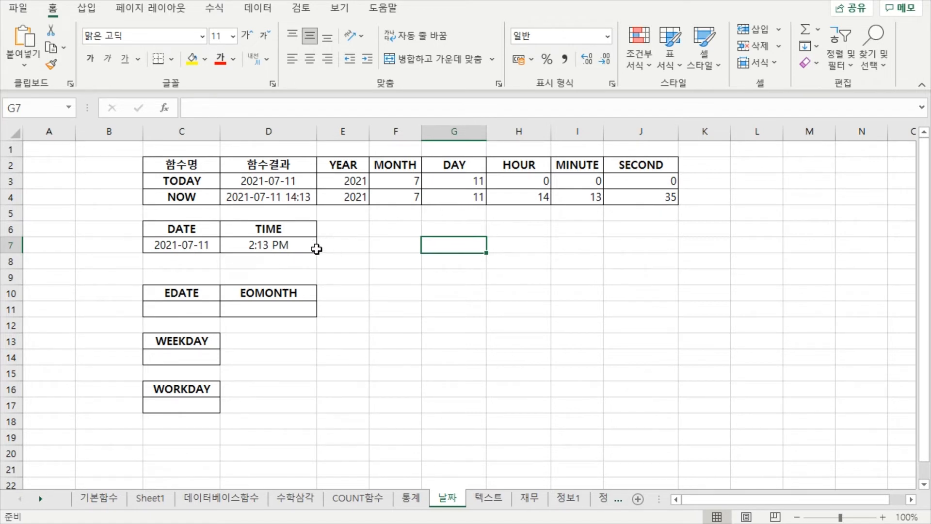
pyautogui.click(504, 241)
pyautogui.click(455, 246)
pyautogui.click(542, 238)
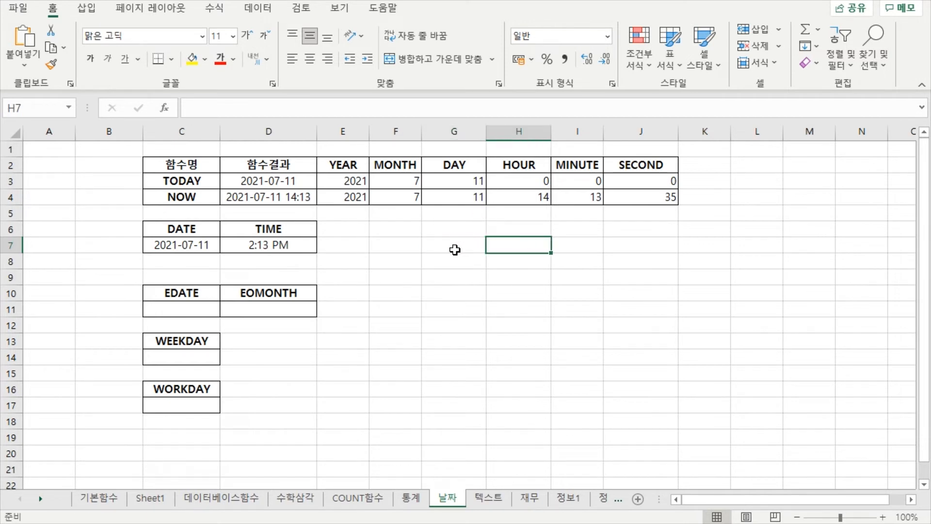
pyautogui.click(454, 250)
pyautogui.click(527, 241)
# - Enter =DATE(2021,20,10) in G7 to demonstrate a month argument beyond 12
pyautogui.click(464, 250)
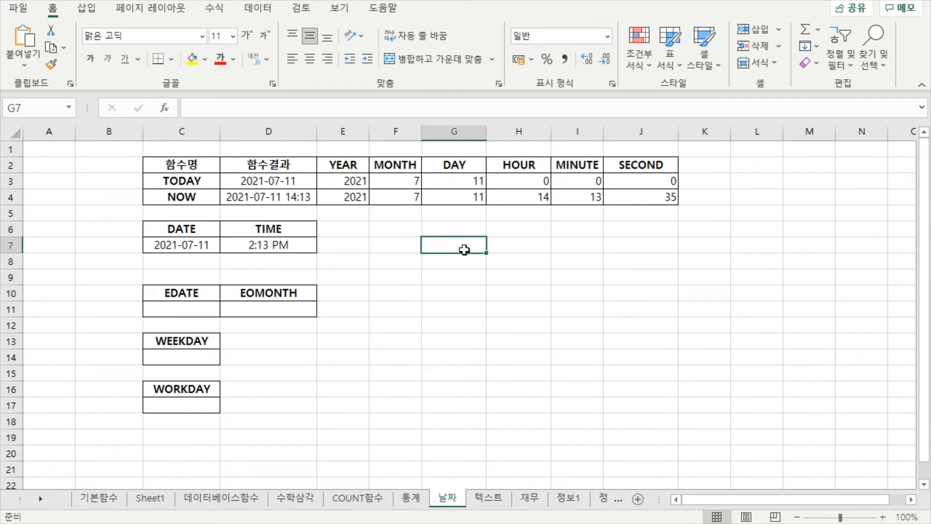
pyautogui.write('=')
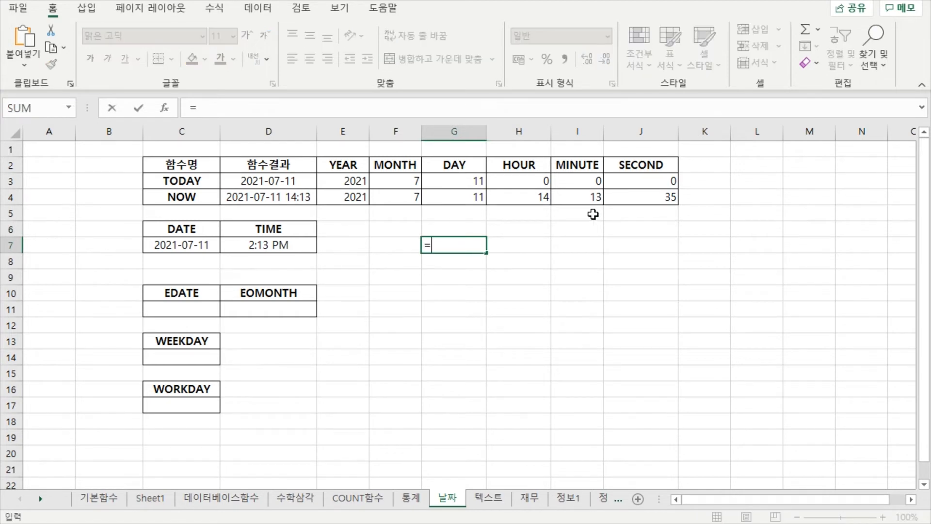
pyautogui.write('date')
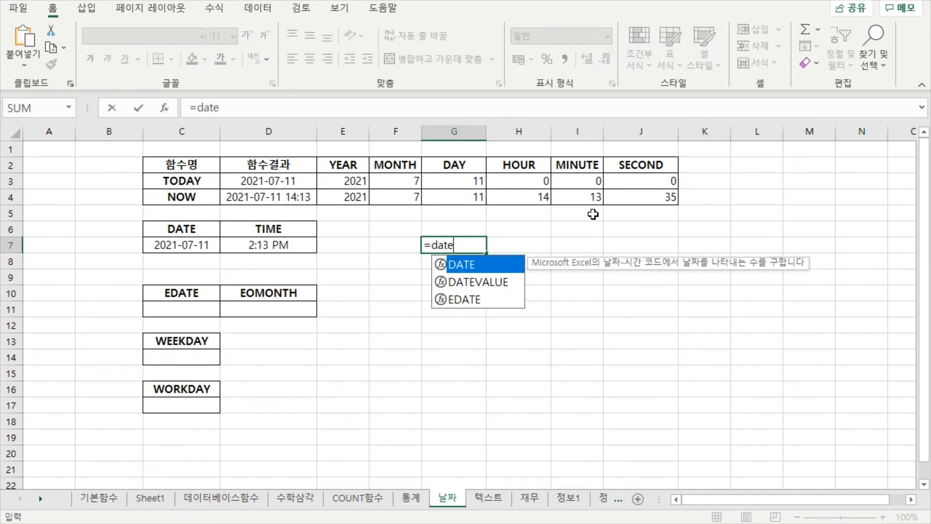
pyautogui.press('Tab')
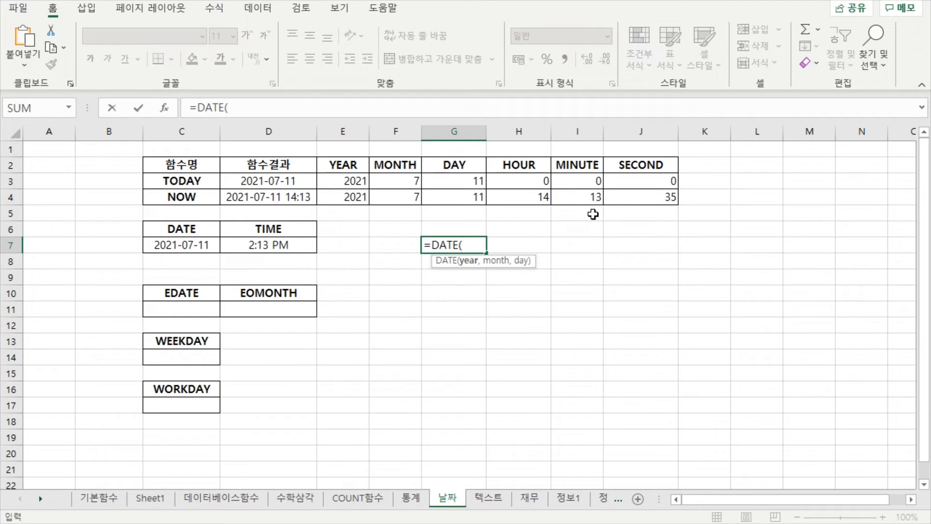
pyautogui.write('2021,')
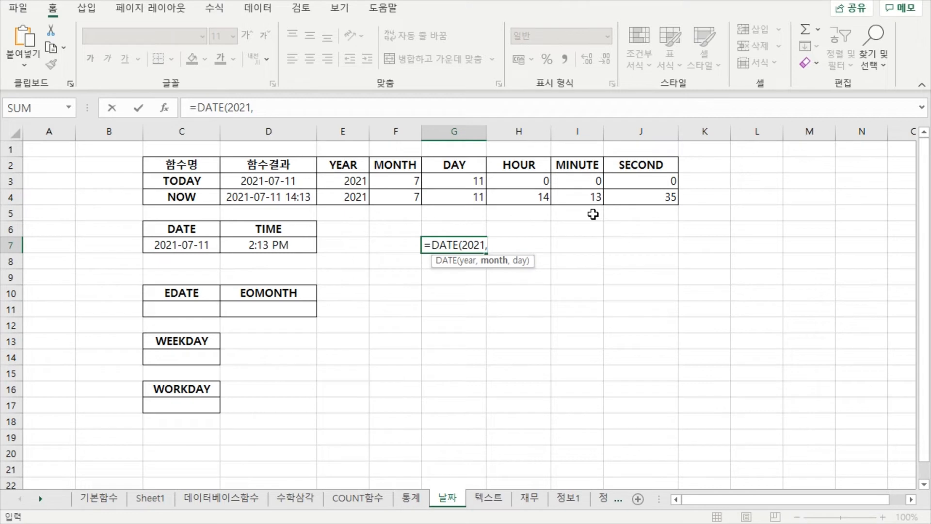
pyautogui.write('20,')
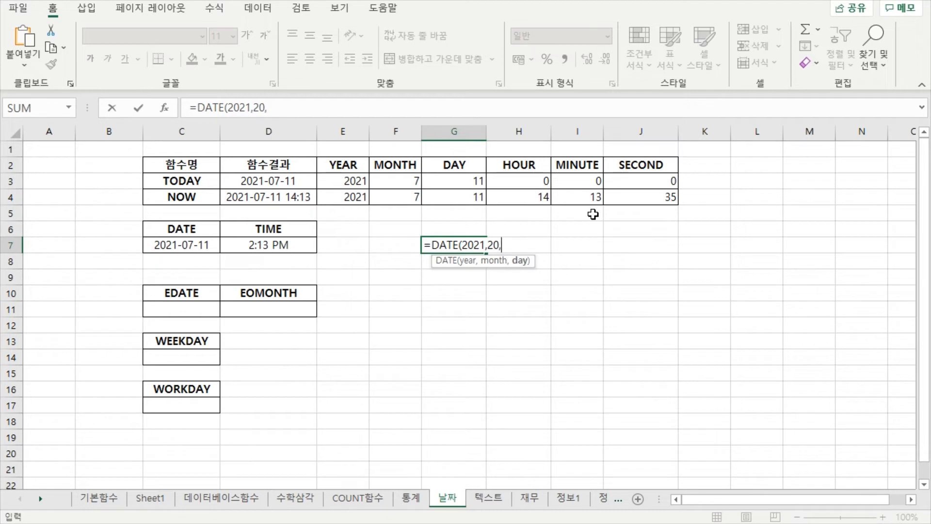
pyautogui.write('10)')
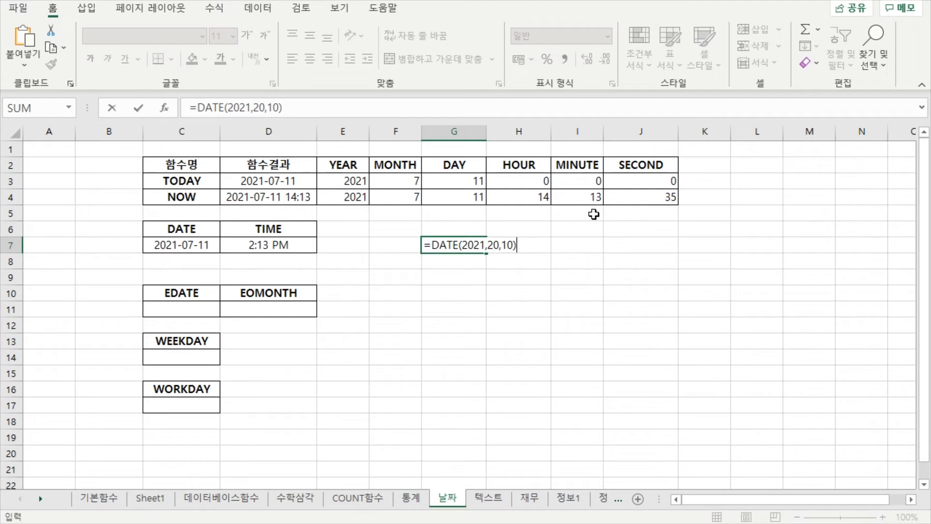
pyautogui.press('Return')
pyautogui.press('Up')
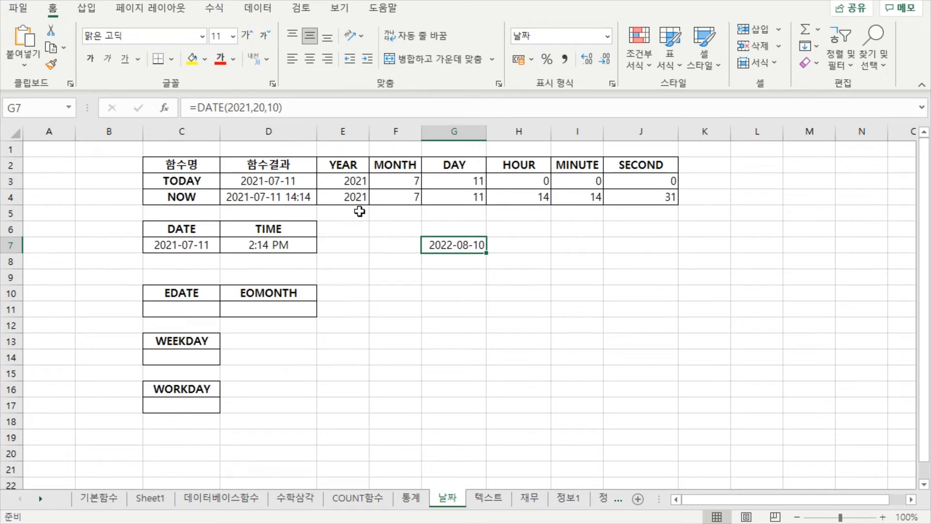
# - Change the day argument of the DATE formula in G7 to 50 and review the formula's arguments
pyautogui.click(468, 257)
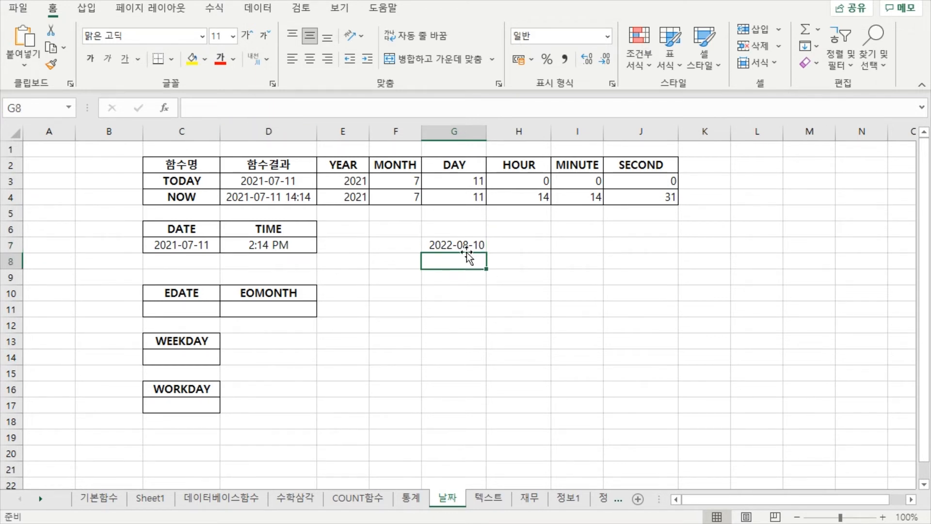
pyautogui.click(466, 244)
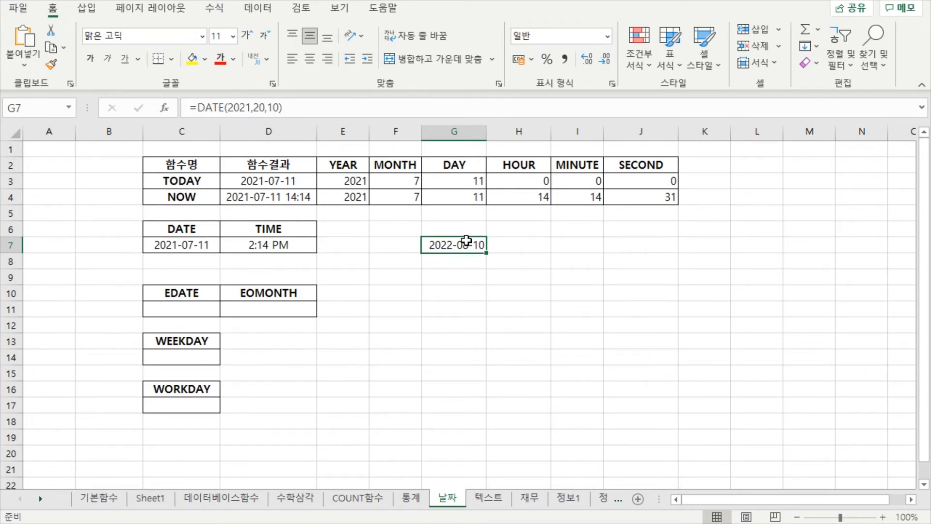
pyautogui.click(271, 106)
pyautogui.press('Delete')
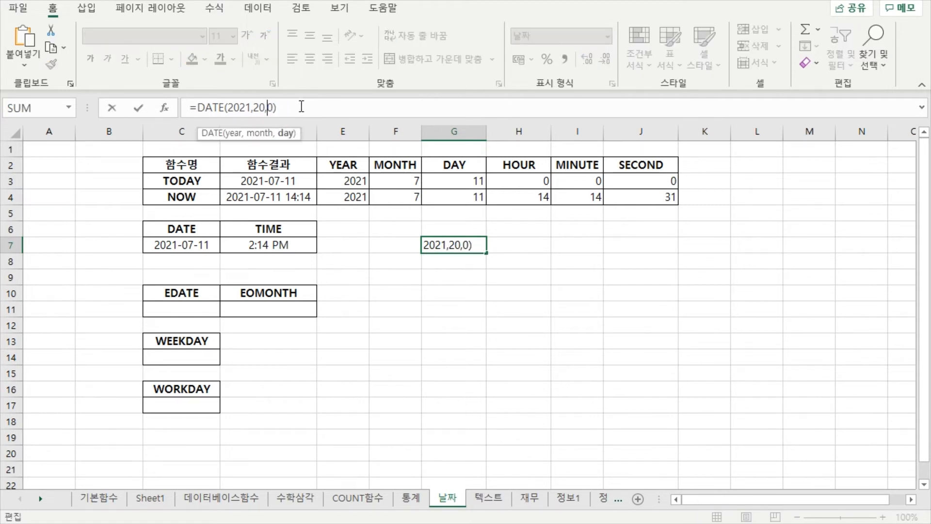
pyautogui.write('5')
pyautogui.press('Return')
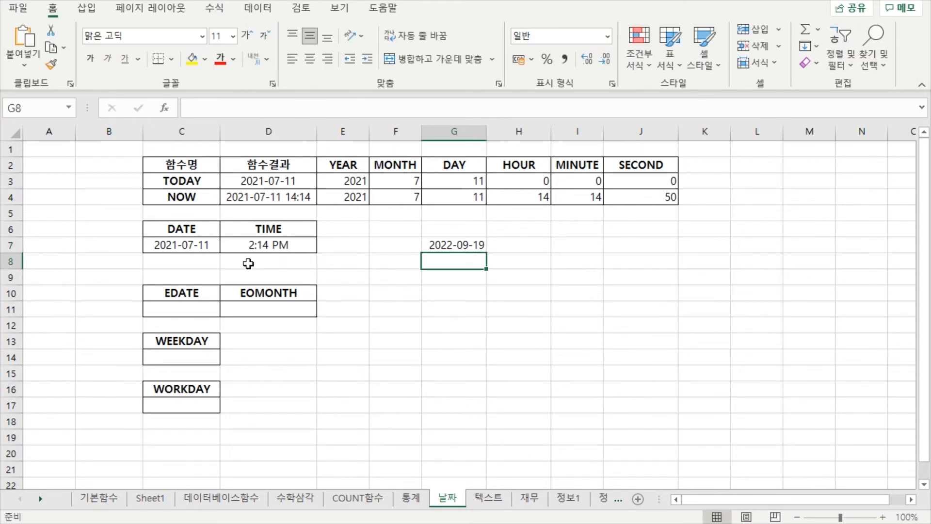
pyautogui.click(454, 245)
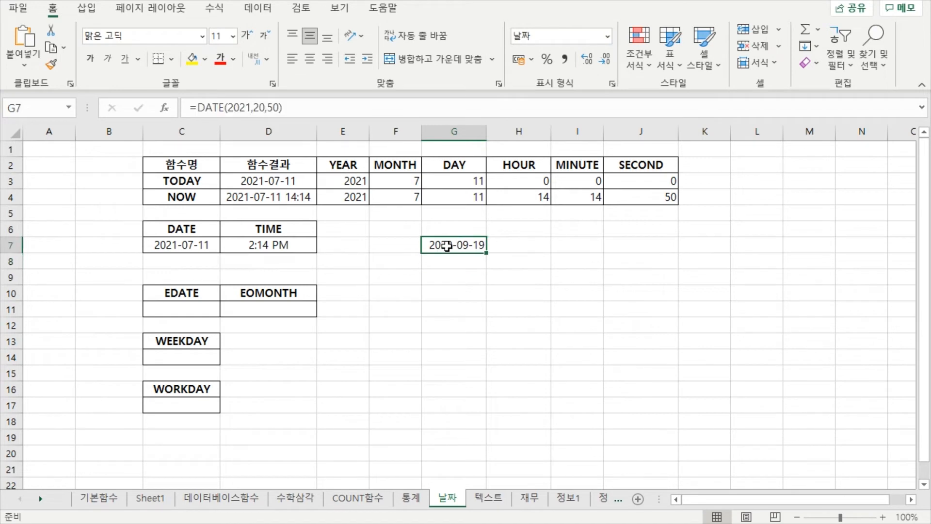
pyautogui.click(233, 107)
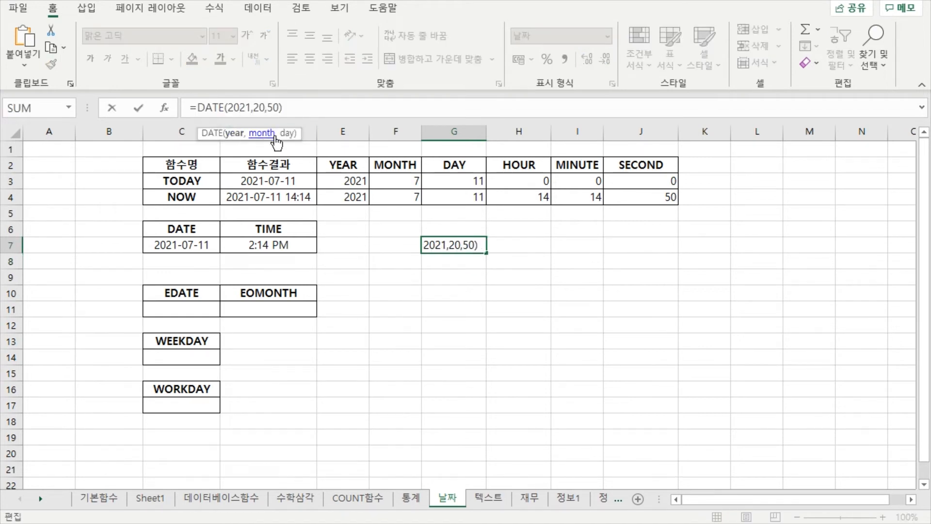
pyautogui.click(318, 112)
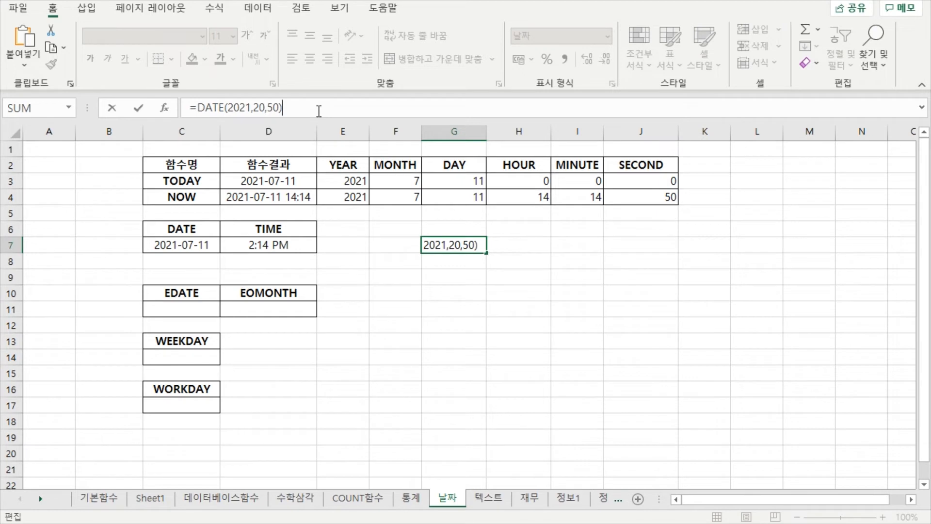
pyautogui.hotkey('ctrl', 'Return')
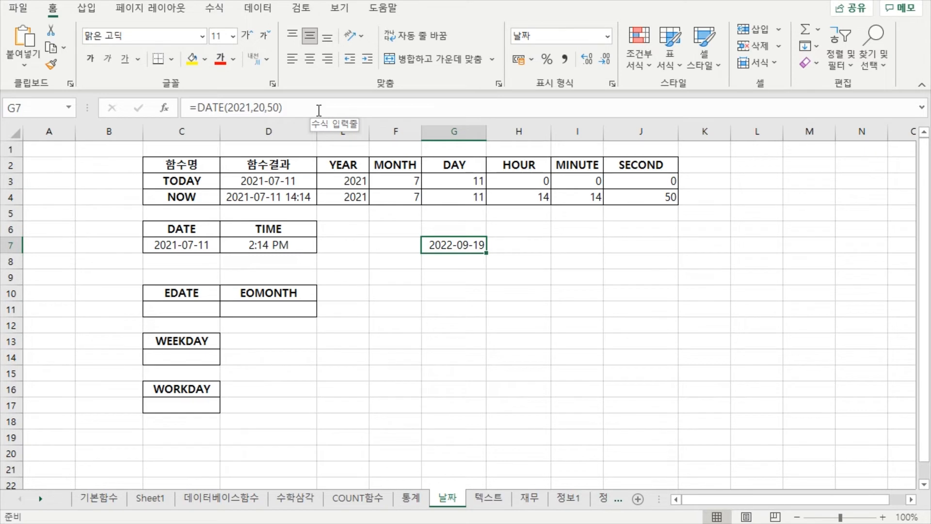
# - Enter =TIME(14,90,100) in G8 to demonstrate minute and second arguments beyond 59
pyautogui.click(426, 262)
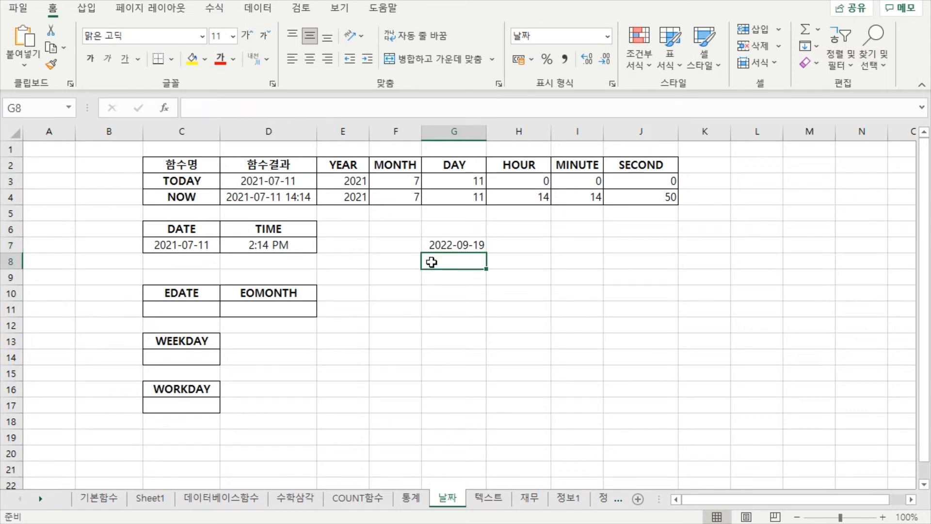
pyautogui.click(334, 107)
pyautogui.write('=time')
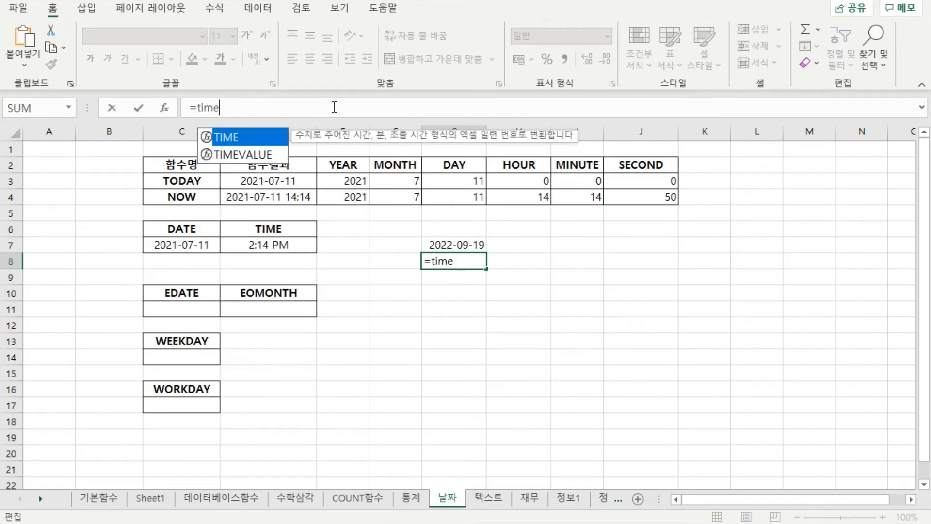
pyautogui.press('Tab')
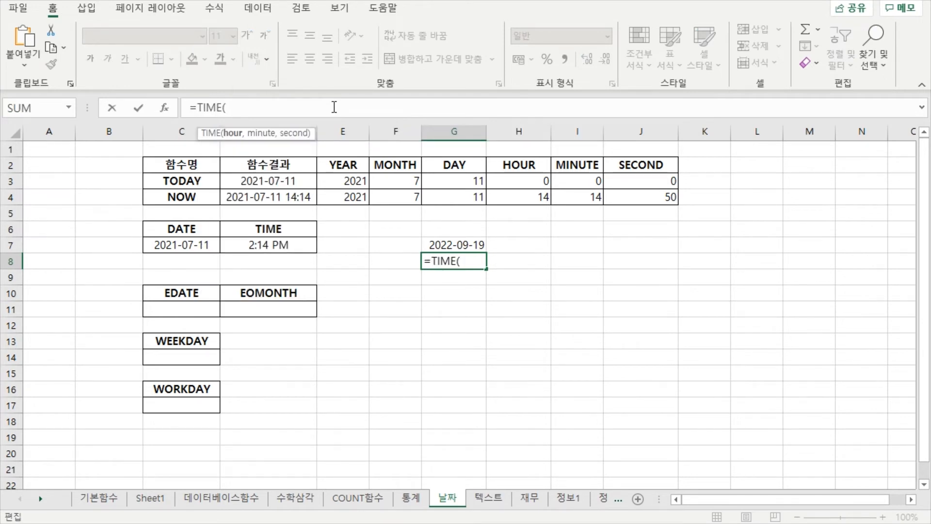
pyautogui.write('14,')
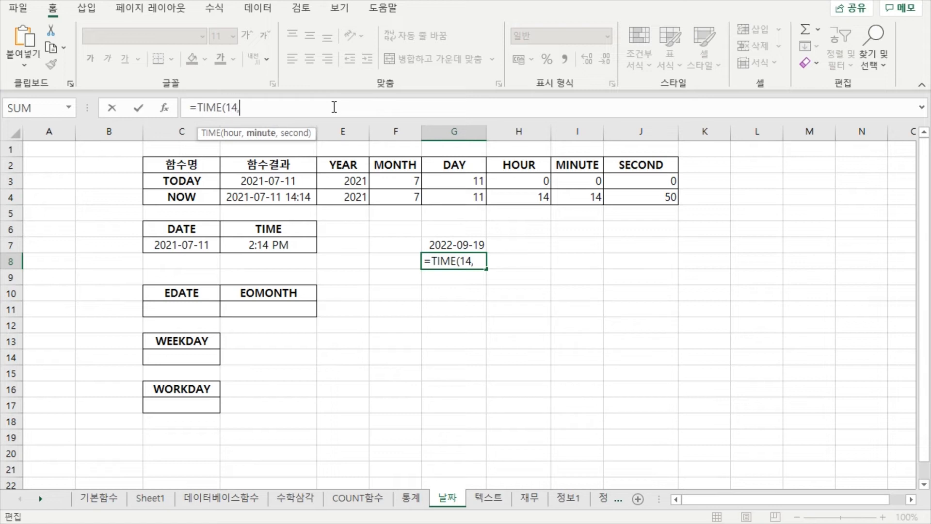
pyautogui.write('90,')
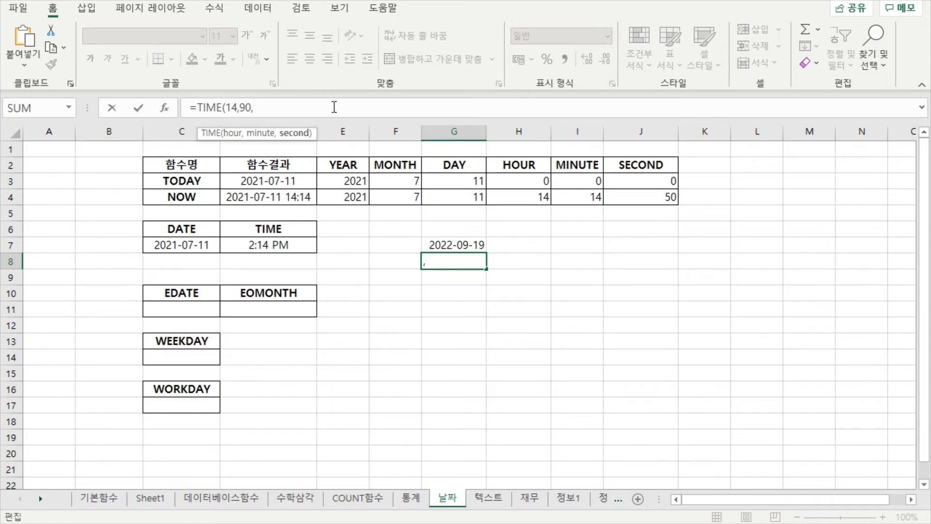
pyautogui.write('100)')
pyautogui.press('Return')
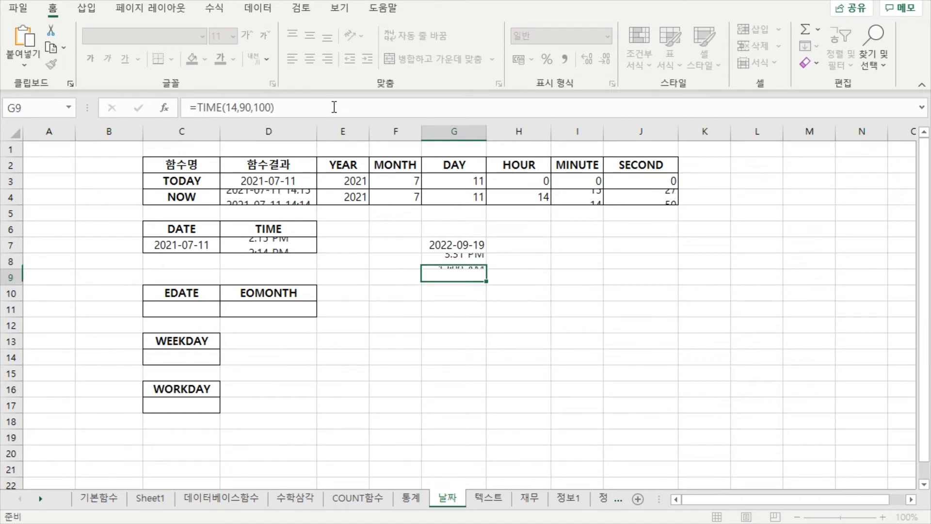
# - Examine the TIME formula in G8 and the year, month and day arguments of the DATE formula in G7 against their results
pyautogui.click(434, 259)
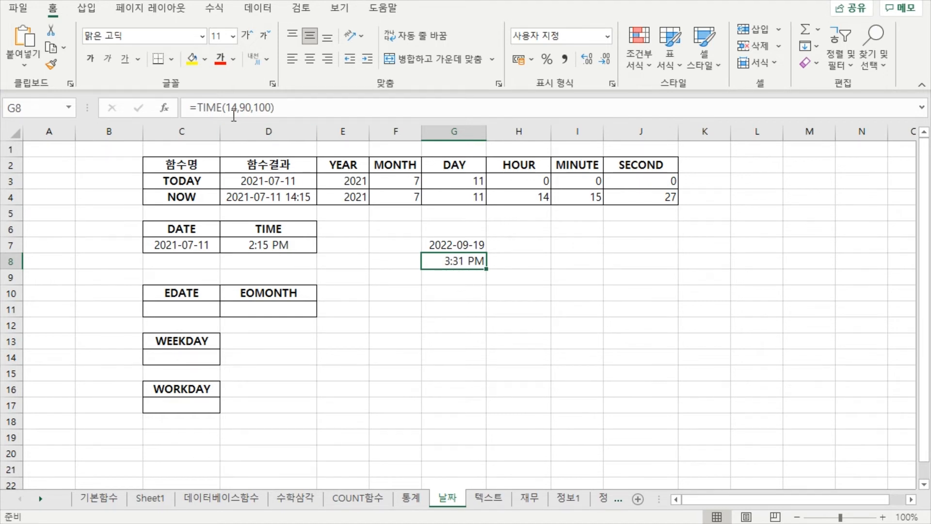
pyautogui.click(462, 280)
pyautogui.click(473, 261)
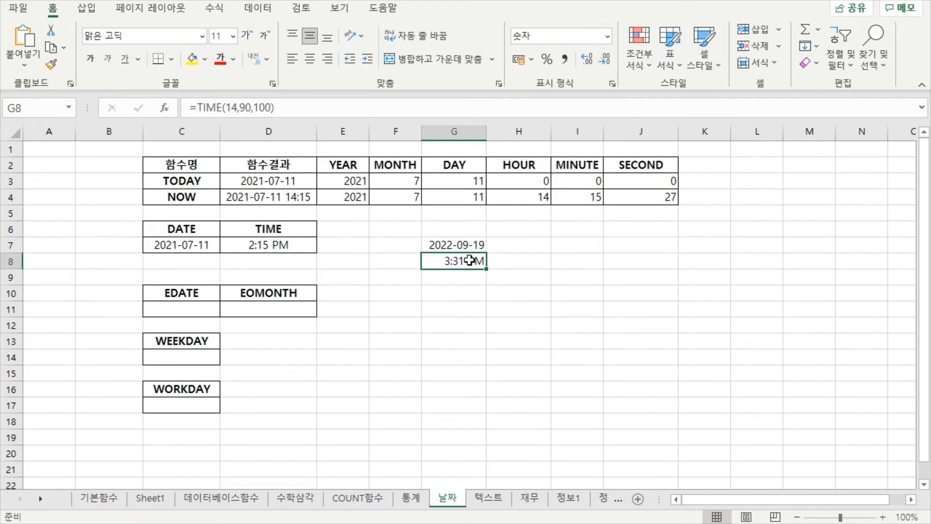
pyautogui.click(474, 246)
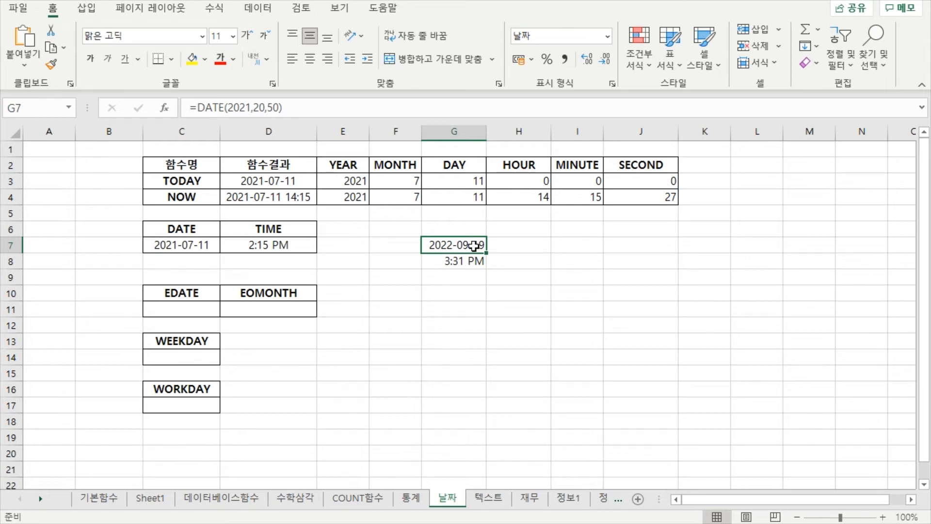
pyautogui.click(453, 263)
pyautogui.click(451, 244)
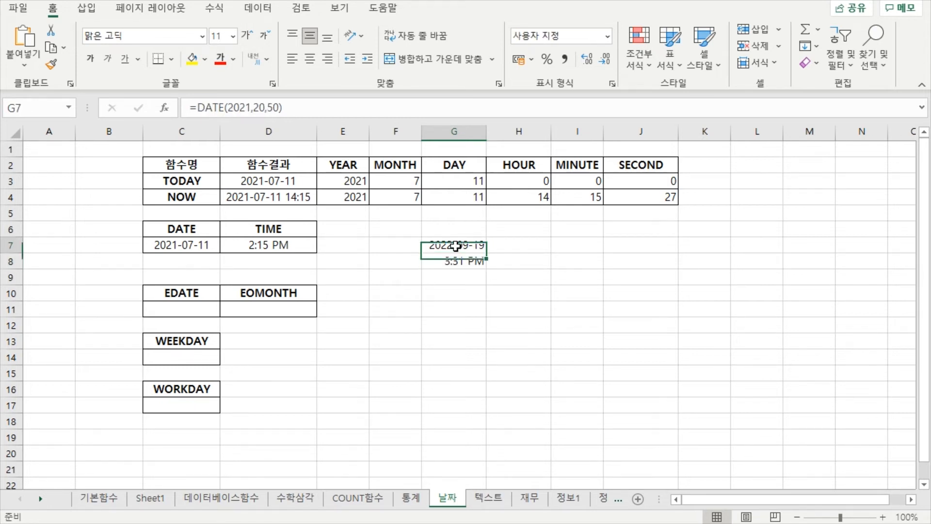
pyautogui.click(234, 108)
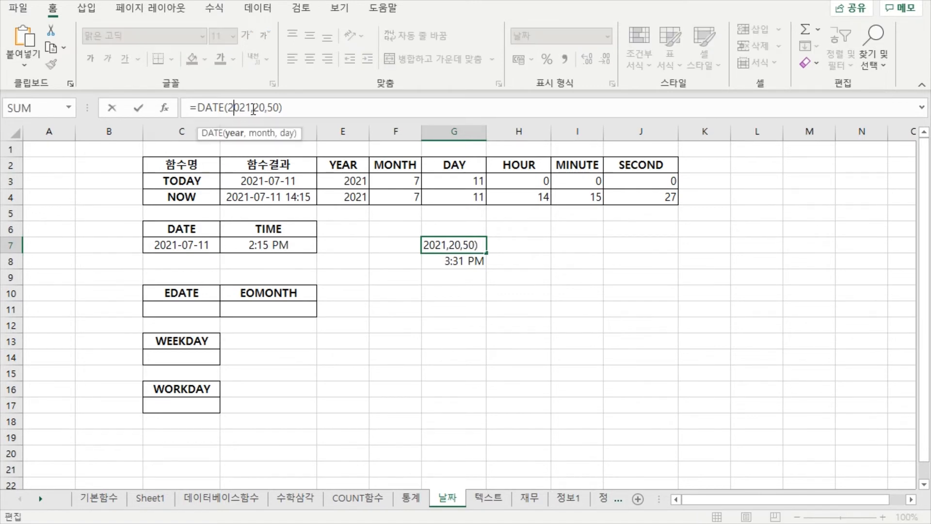
pyautogui.click(256, 108)
pyautogui.click(274, 107)
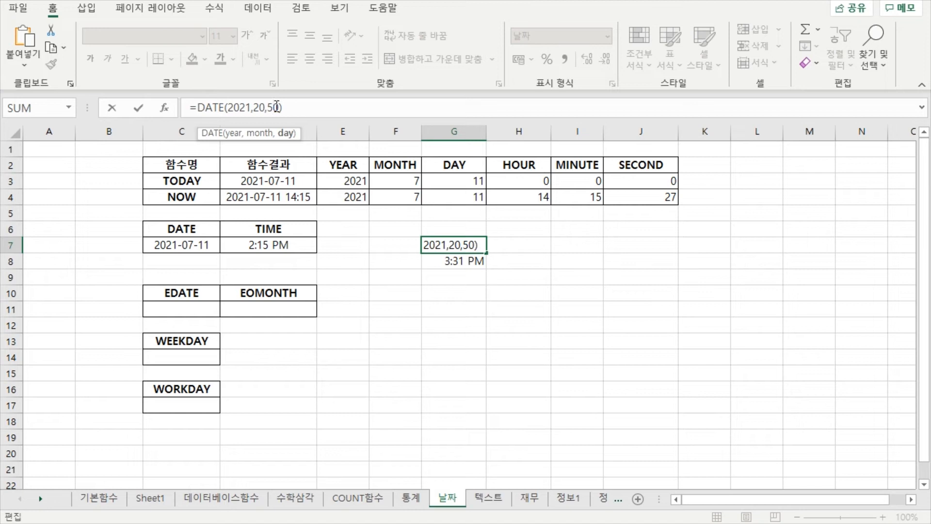
pyautogui.press('Return')
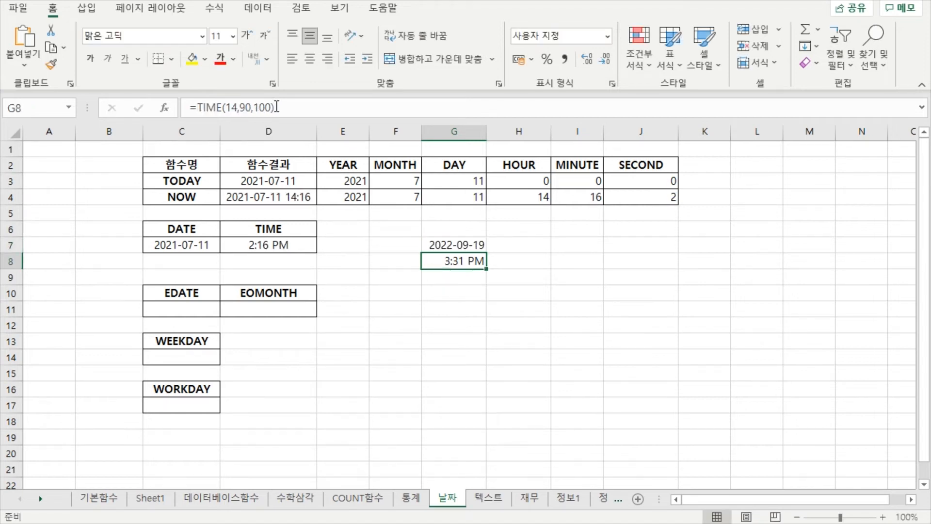
# - Enter =EDATE(C7,3) in C11 to get the date three months after the DATE result
pyautogui.click(406, 347)
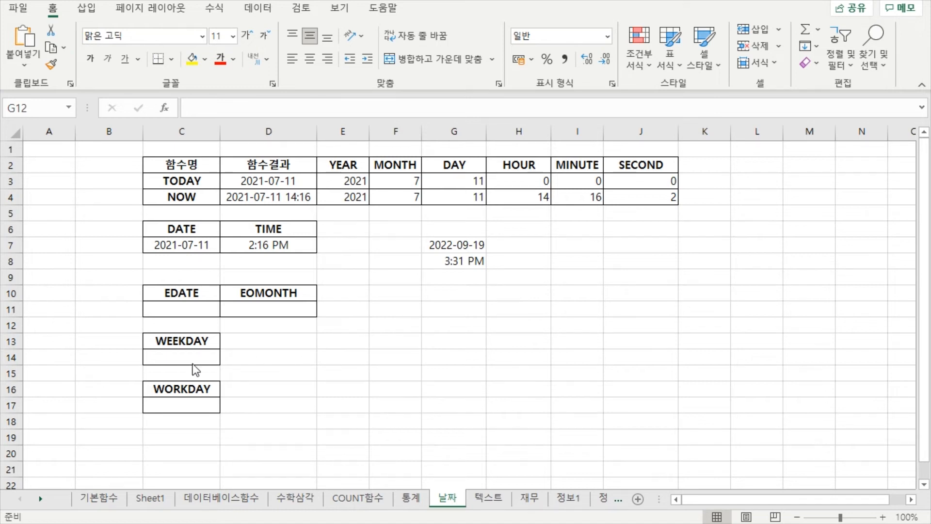
pyautogui.click(185, 308)
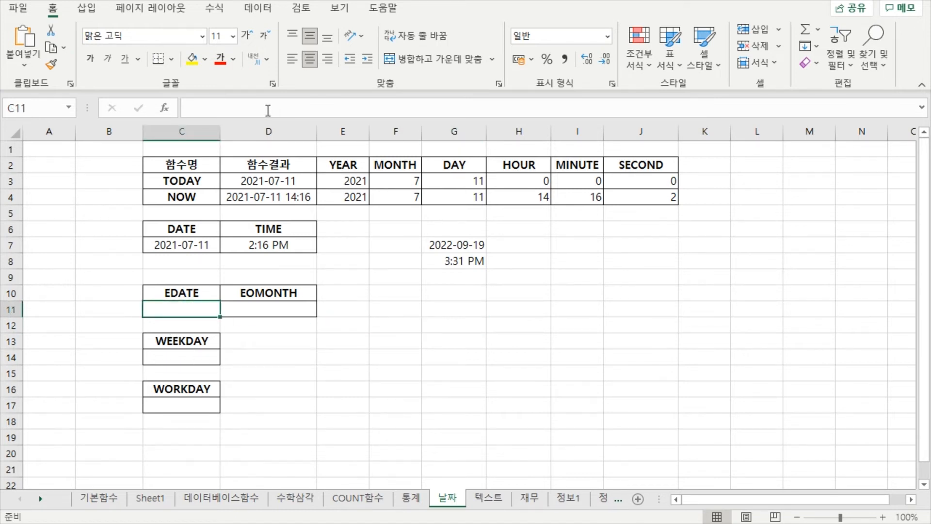
pyautogui.click(262, 108)
pyautogui.write('=ed')
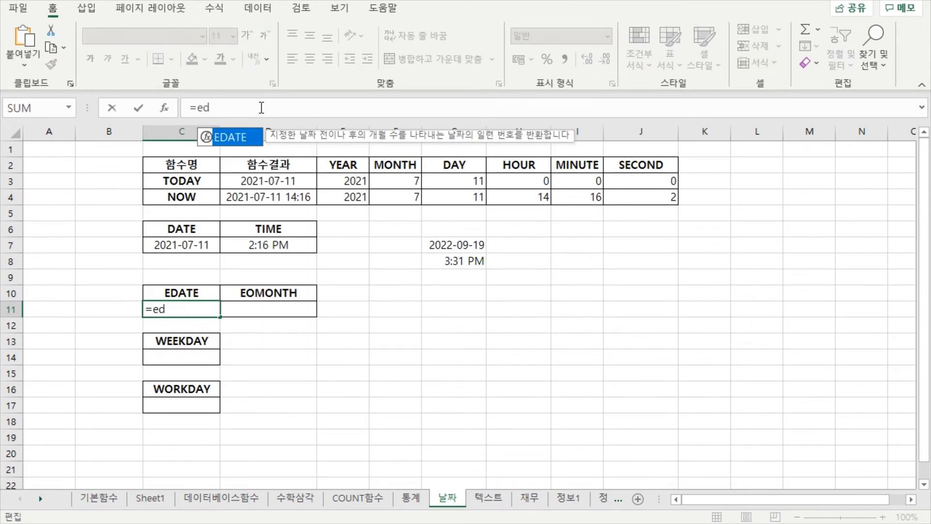
pyautogui.press('Tab')
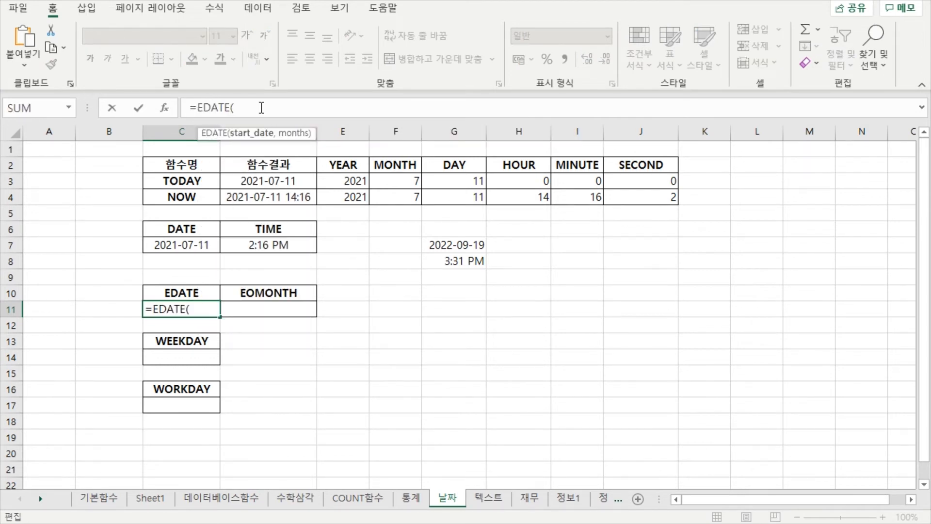
pyautogui.click(190, 247)
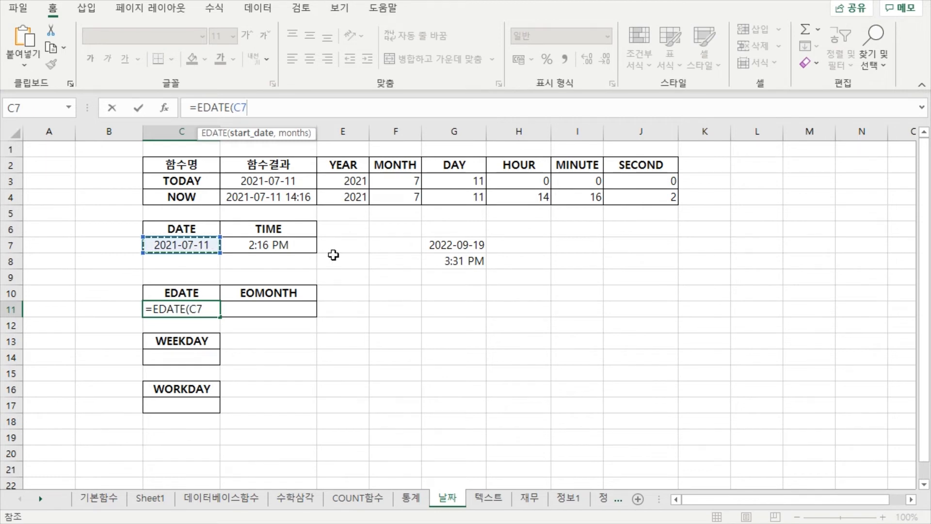
pyautogui.write(',')
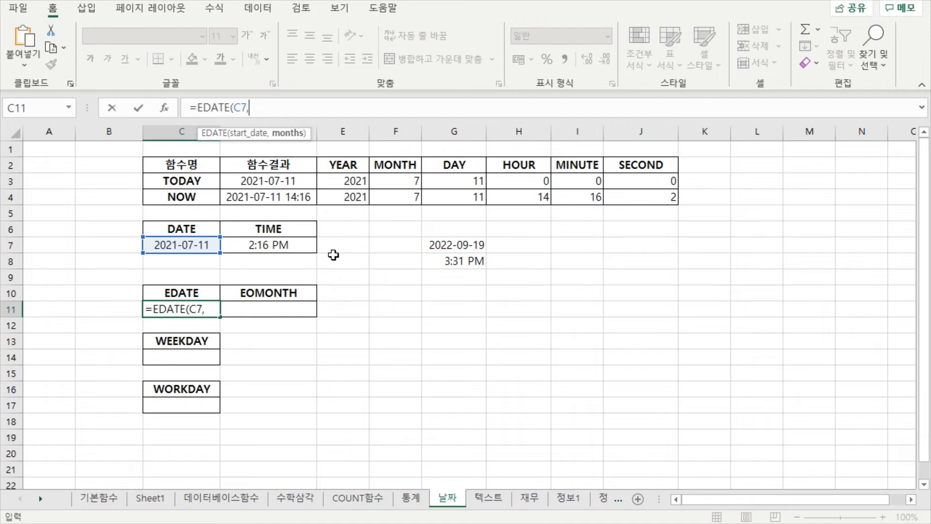
pyautogui.write('3)')
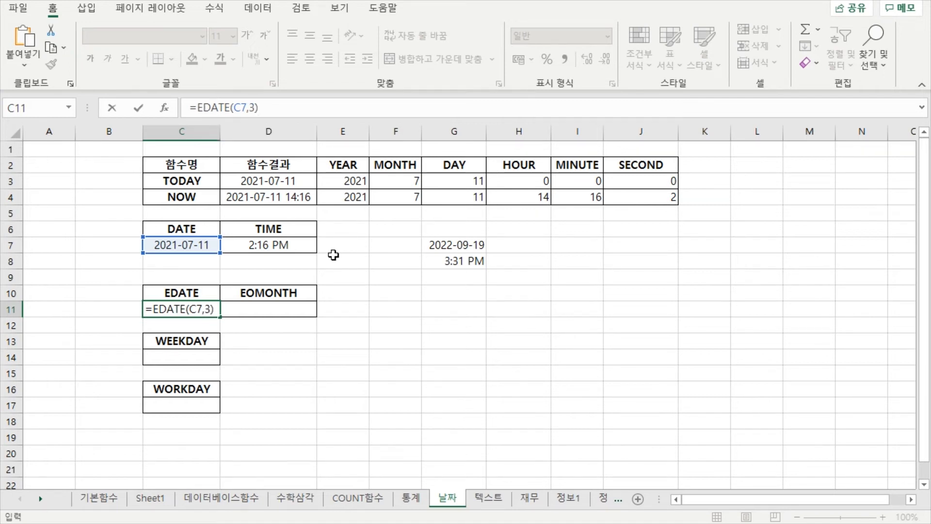
pyautogui.press('Return')
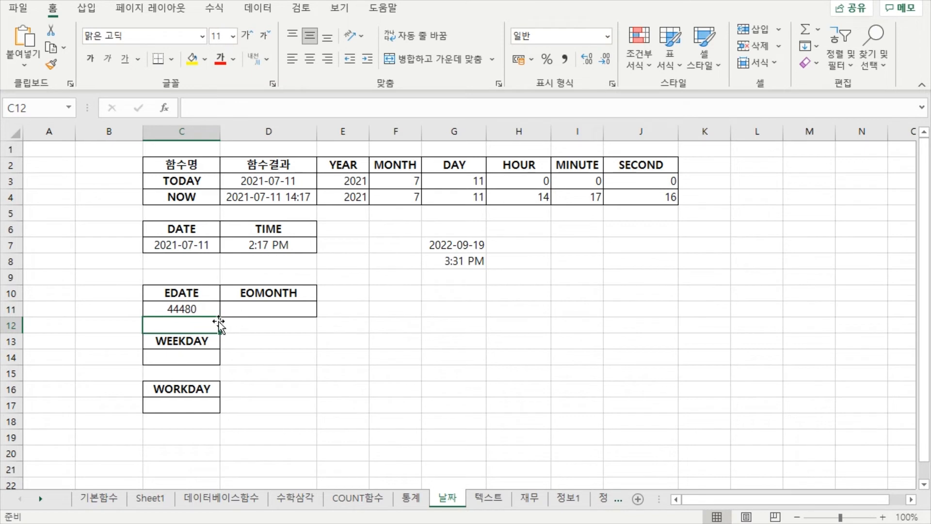
# - Format C11:D11 as short dates (간단한 날짜) and review the months argument of the EDATE formula in C11
pyautogui.moveTo(201, 310); pyautogui.dragTo(257, 309)
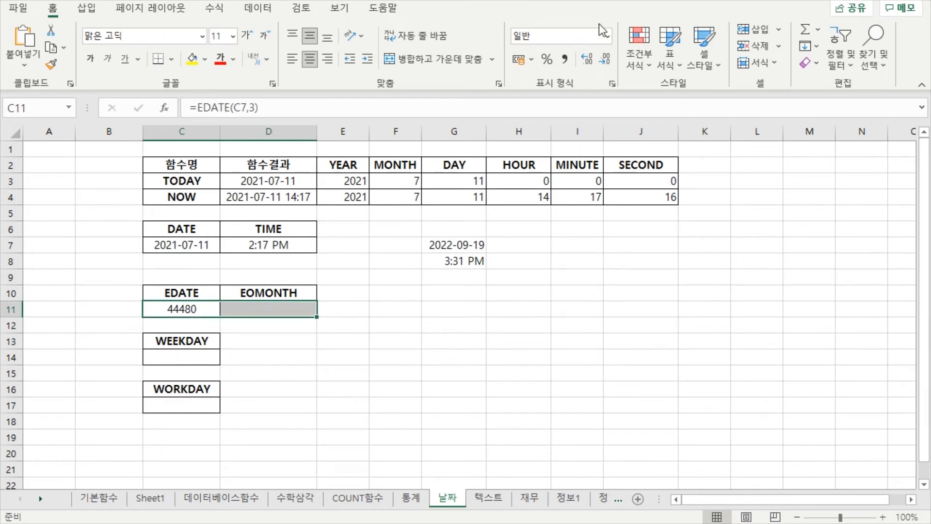
pyautogui.click(607, 36)
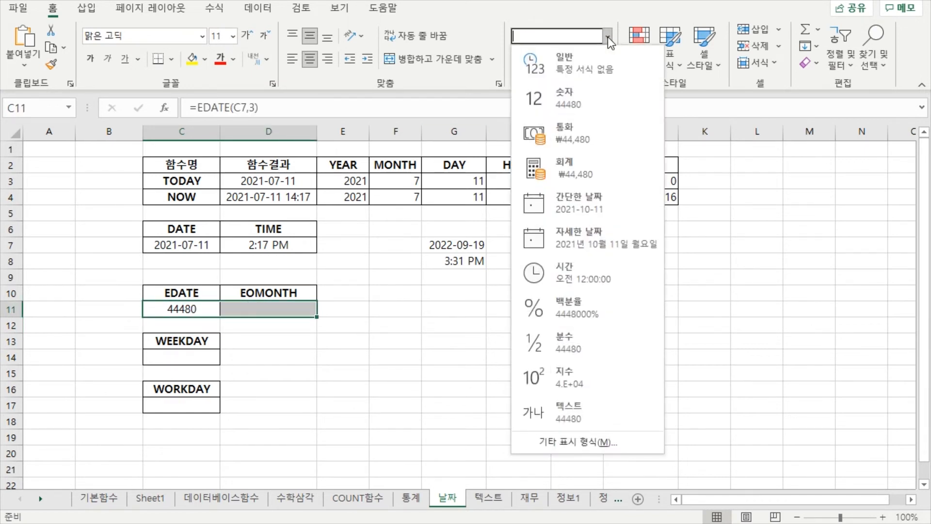
pyautogui.click(573, 208)
pyautogui.click(388, 343)
pyautogui.click(194, 312)
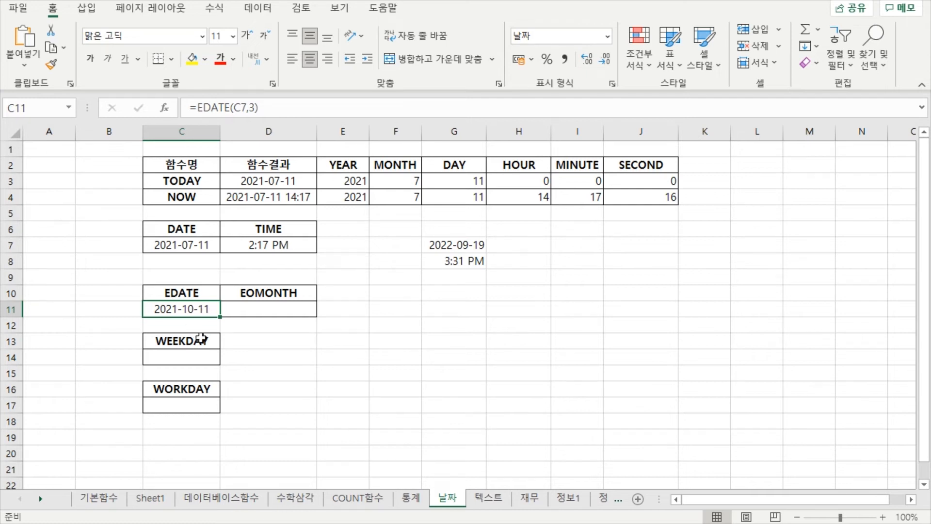
pyautogui.click(252, 108)
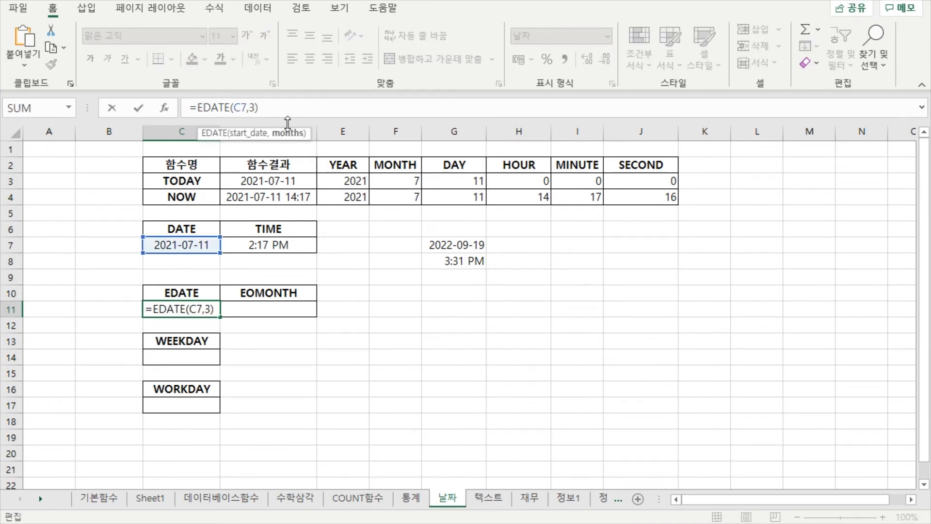
pyautogui.hotkey('ctrl', 'Return')
# - Enter =EOMONTH(C7,3) in D11 to get the last day of the month three months after C7
pyautogui.click(254, 308)
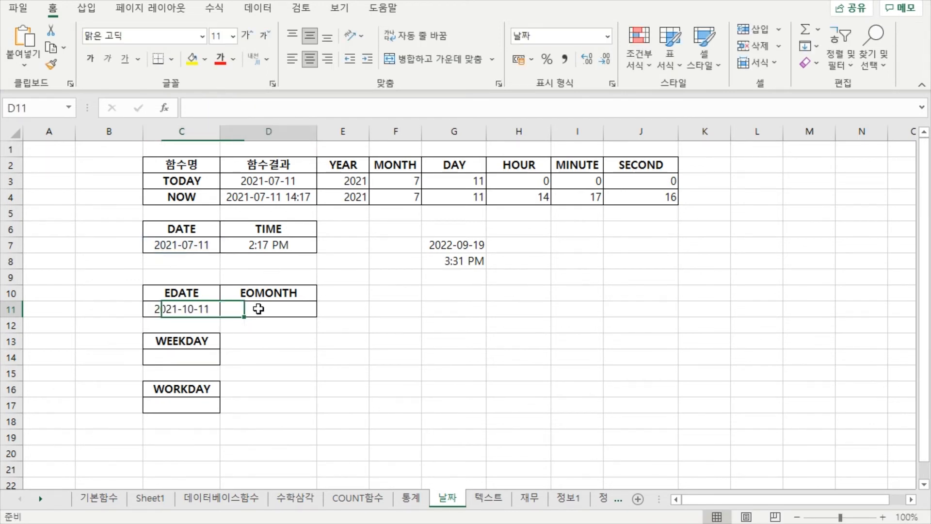
pyautogui.click(275, 106)
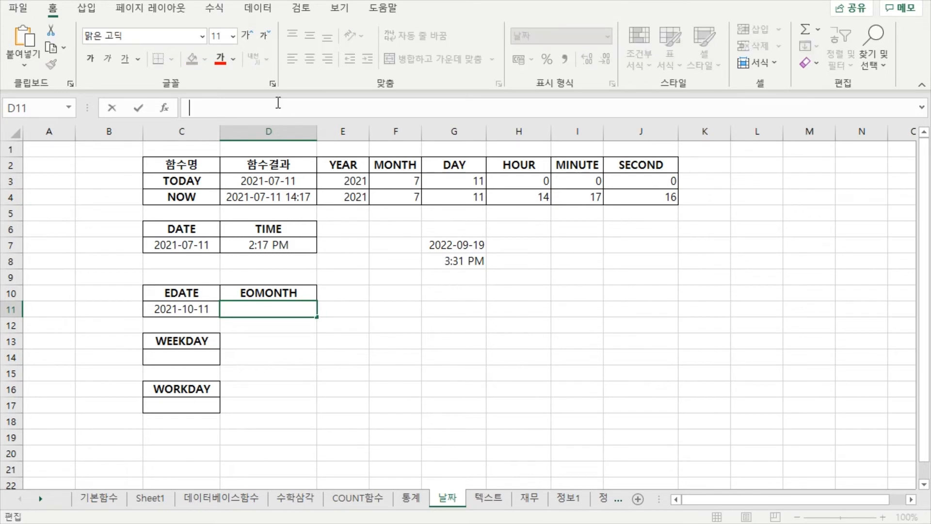
pyautogui.write('=eo')
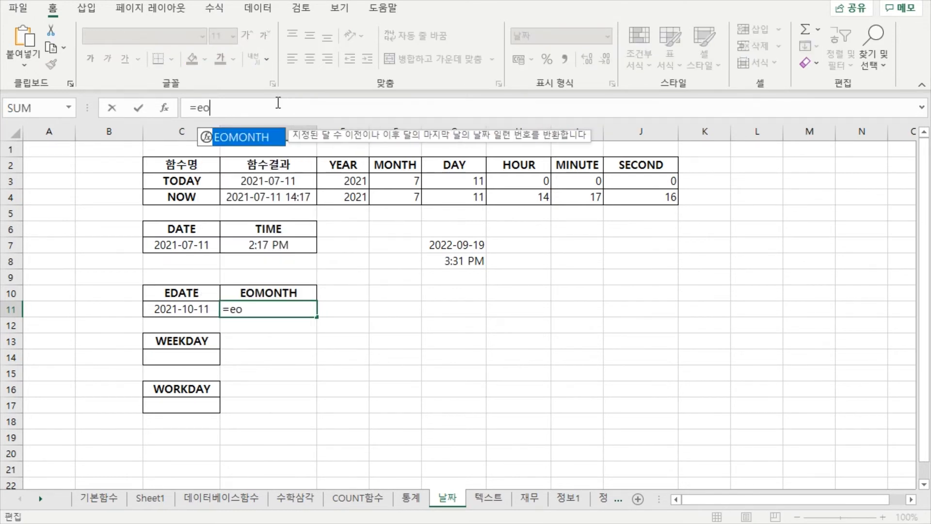
pyautogui.press('Tab')
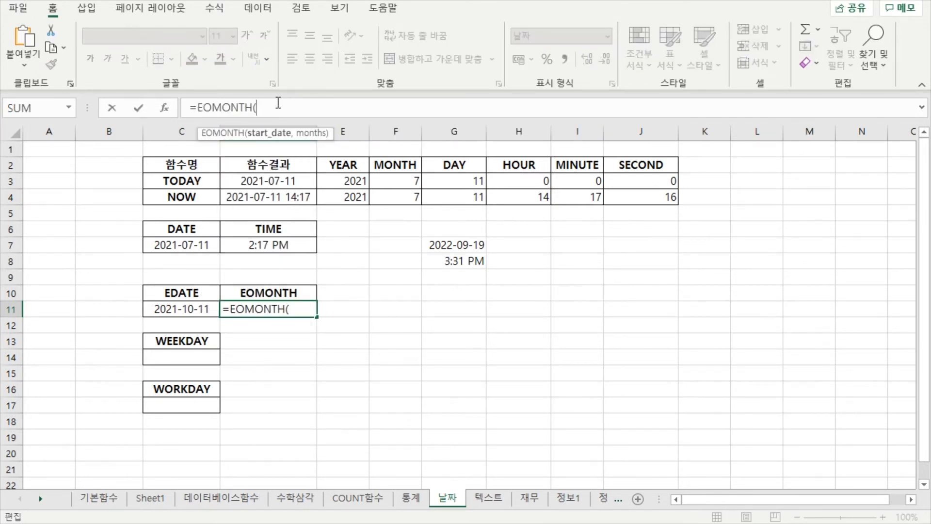
pyautogui.click(198, 246)
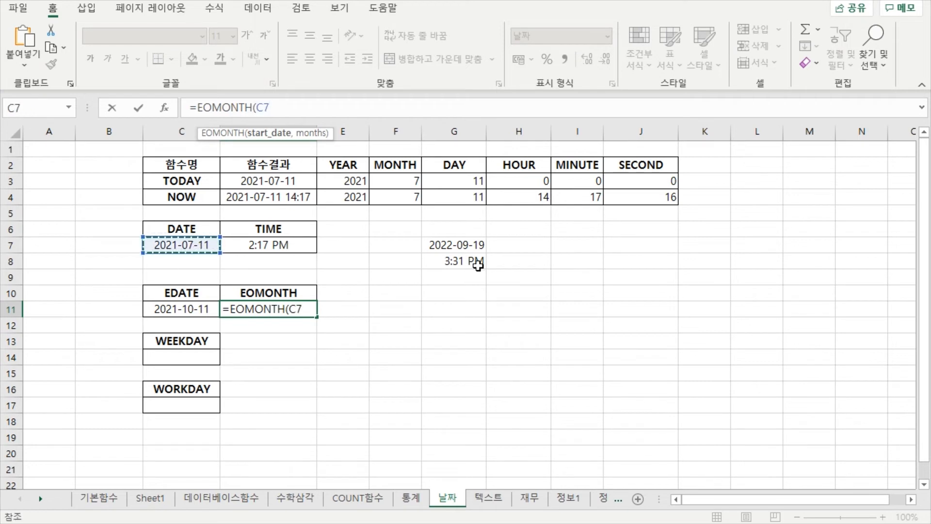
pyautogui.write(',')
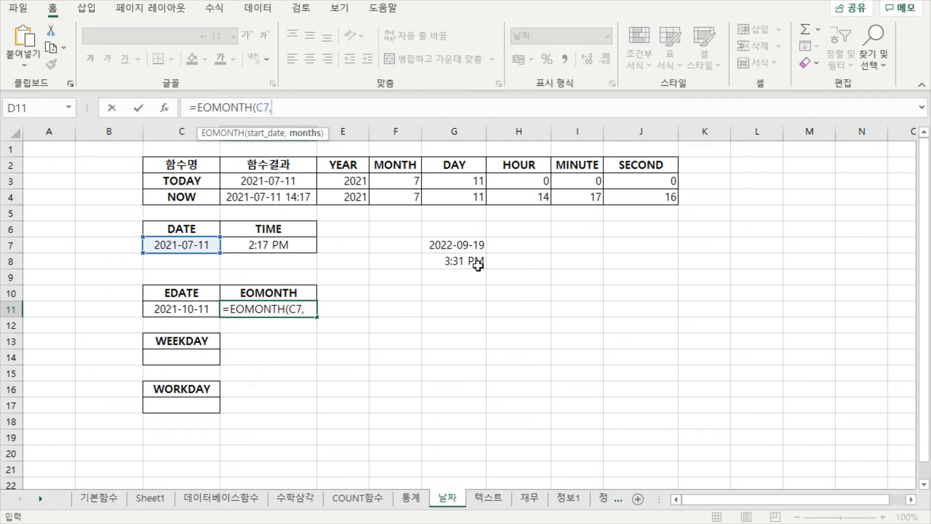
pyautogui.write('3)')
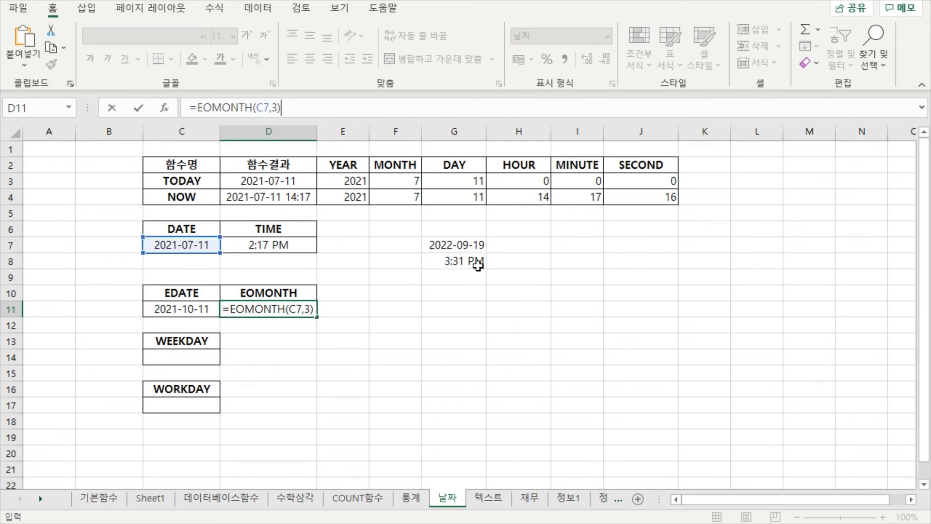
pyautogui.press('Return')
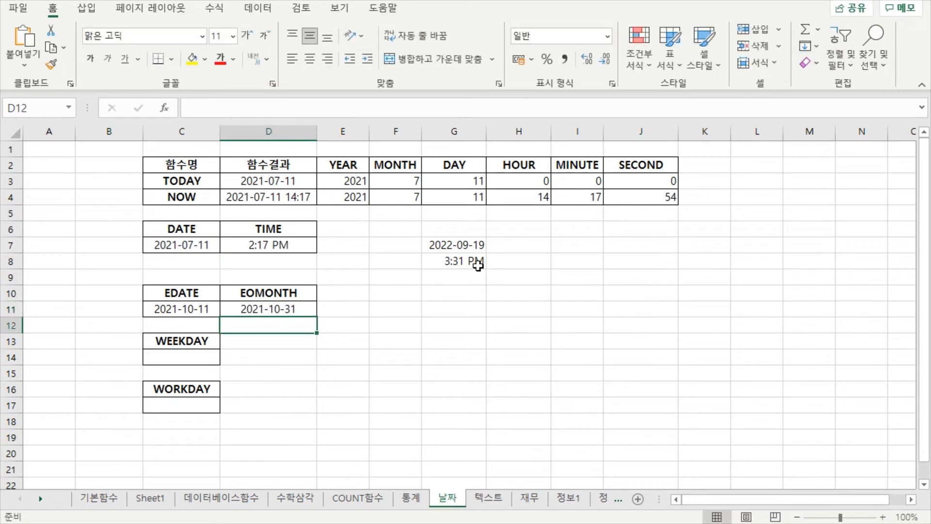
# - Compare the EDATE formula in C11 with the EOMONTH formula in D11, examining their months arguments and results
pyautogui.click(286, 312)
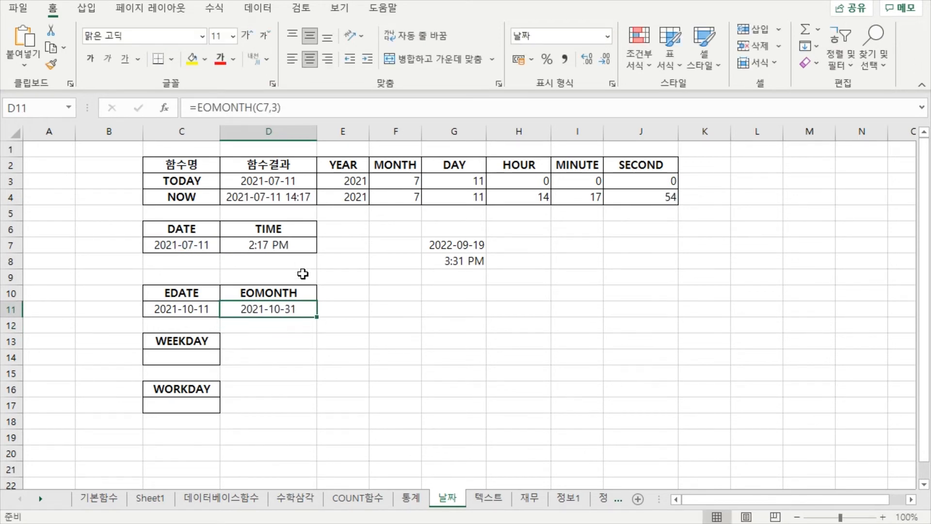
pyautogui.click(274, 107)
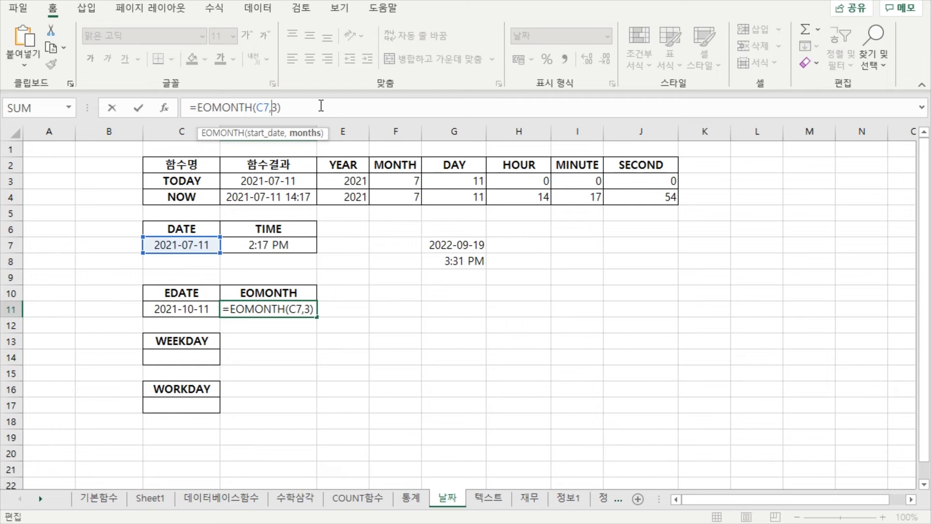
pyautogui.press('Return')
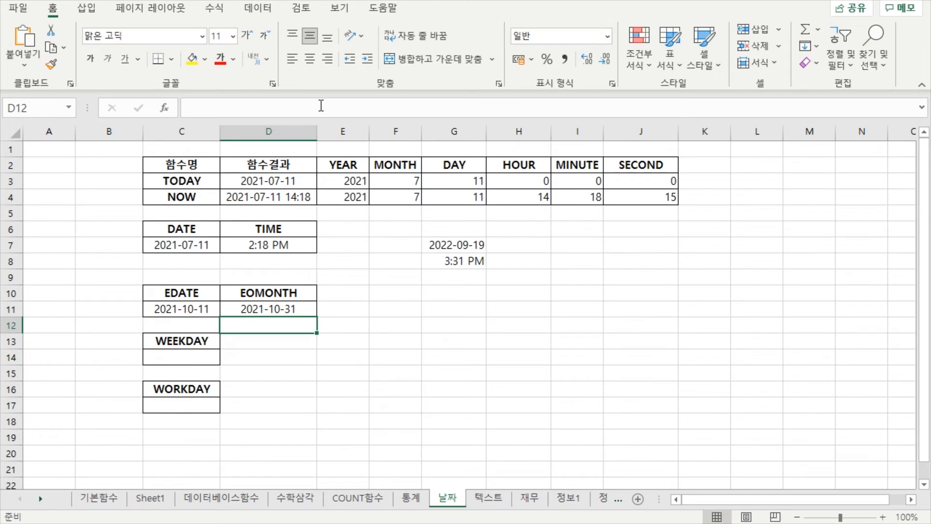
pyautogui.click(252, 309)
pyautogui.click(213, 316)
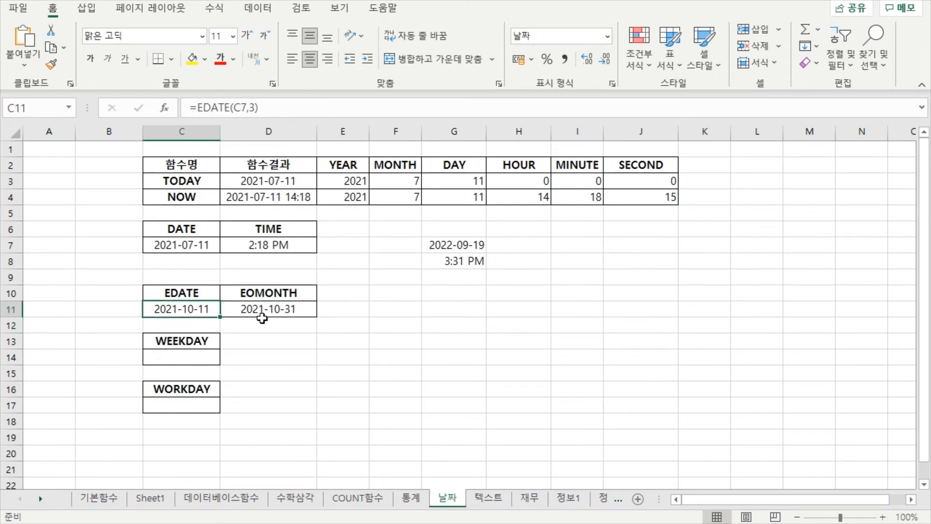
pyautogui.click(268, 309)
pyautogui.click(328, 311)
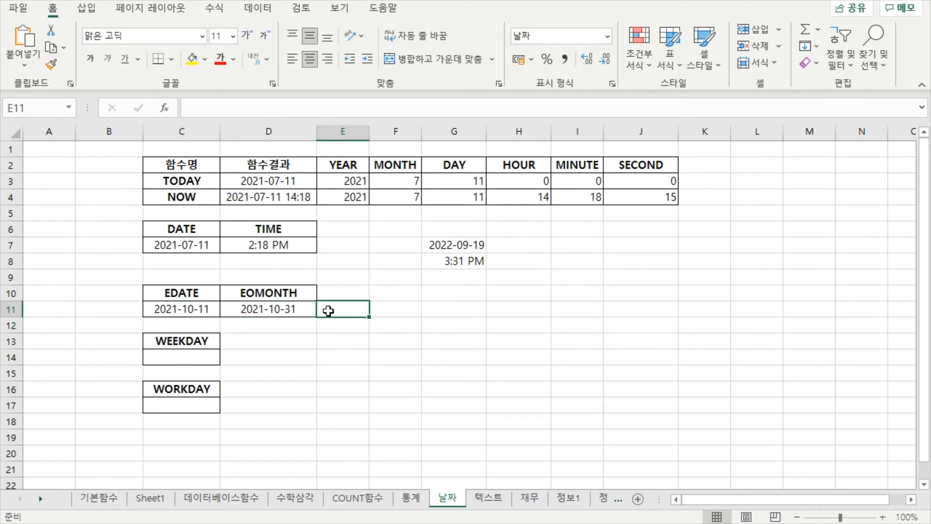
pyautogui.click(291, 309)
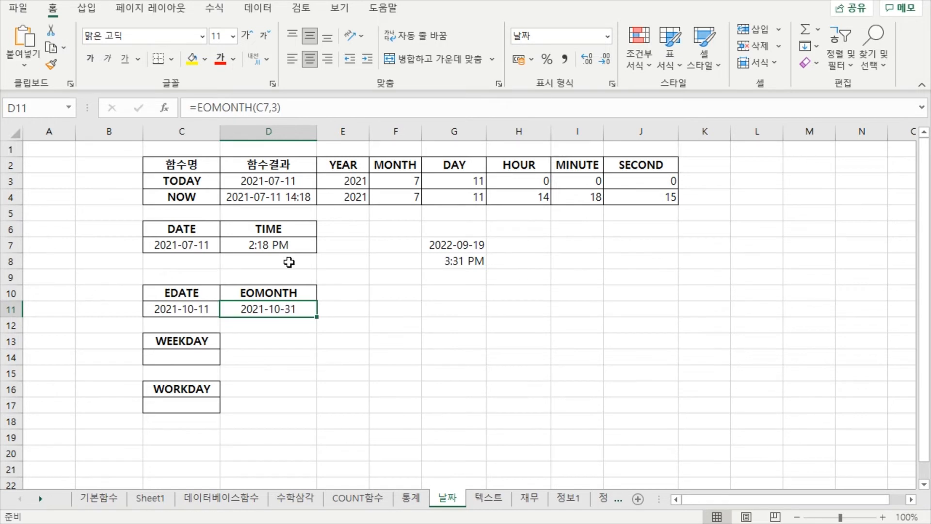
pyautogui.click(275, 106)
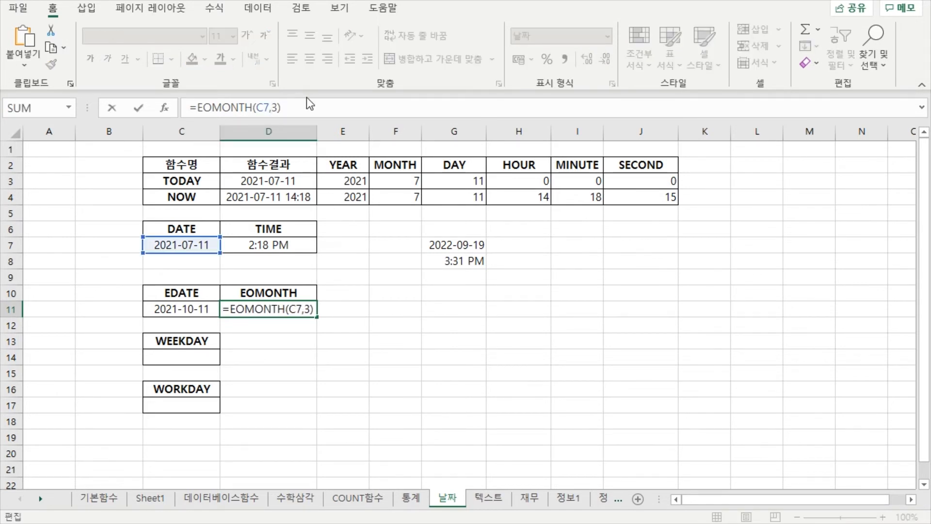
pyautogui.press('Return')
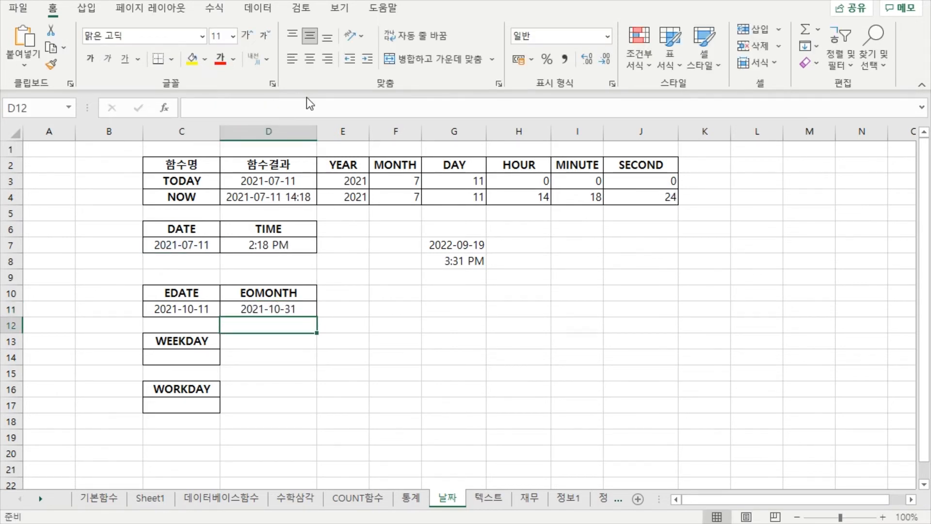
pyautogui.click(264, 313)
pyautogui.click(185, 312)
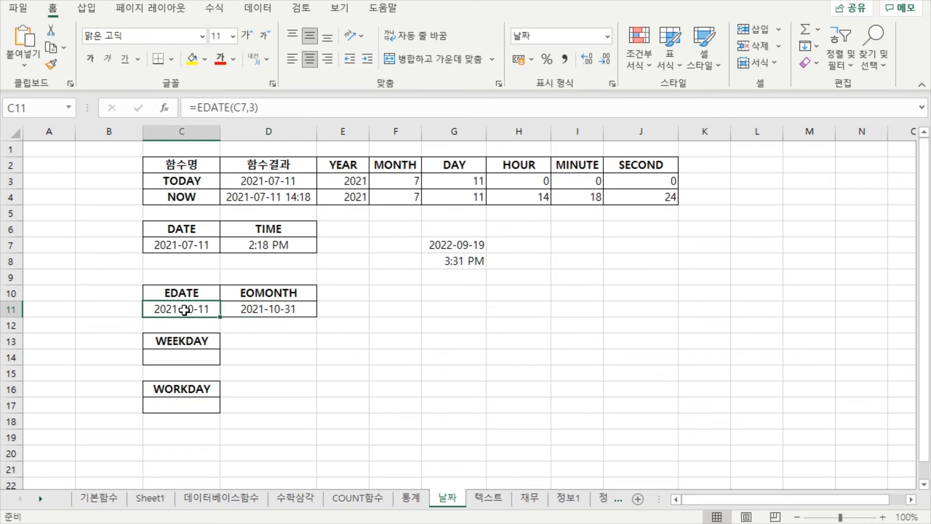
pyautogui.click(249, 107)
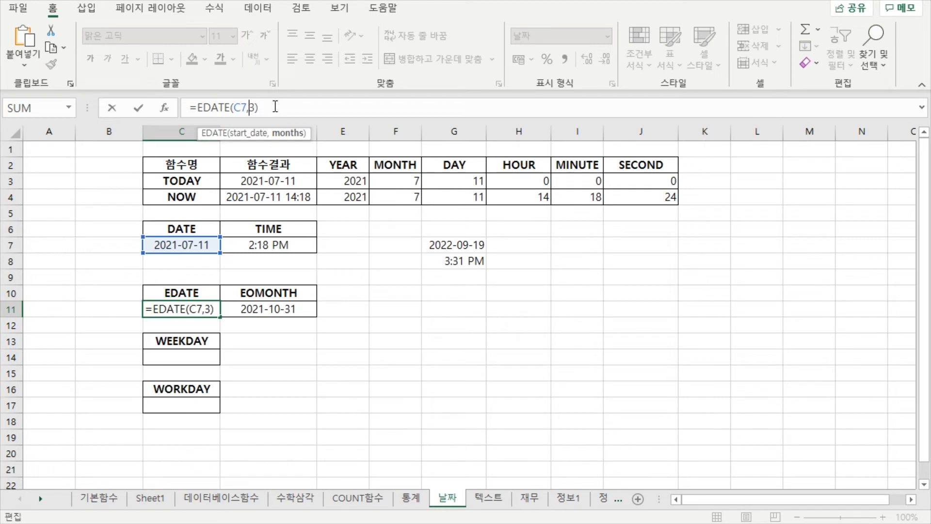
pyautogui.press('Return')
pyautogui.click(263, 309)
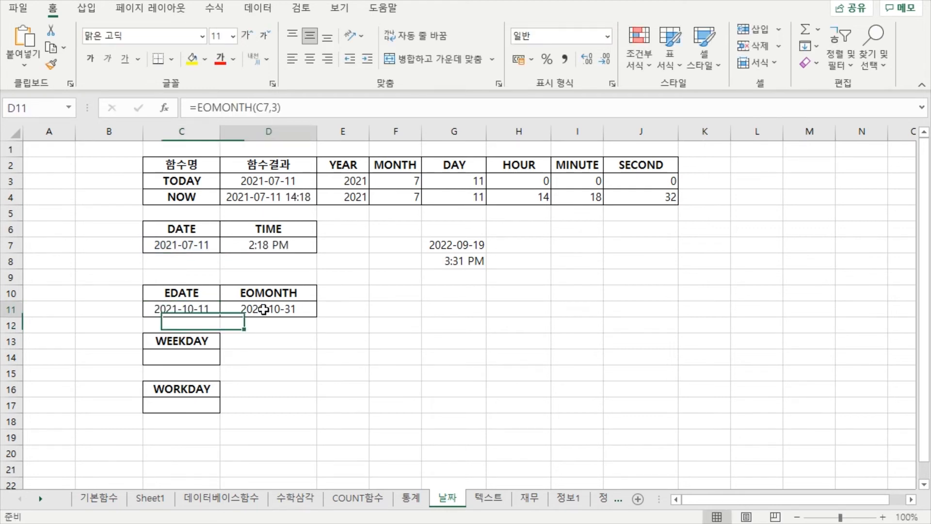
pyautogui.click(274, 107)
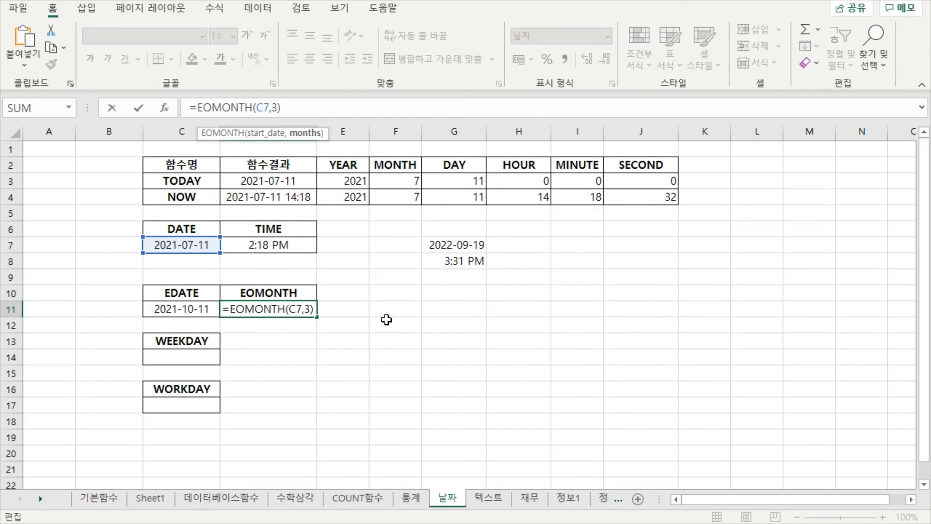
pyautogui.press('Return')
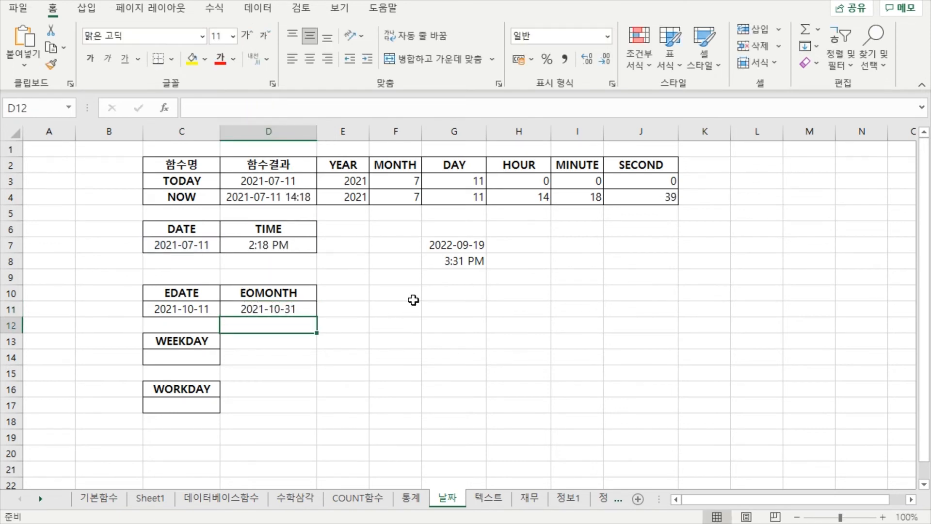
pyautogui.click(295, 307)
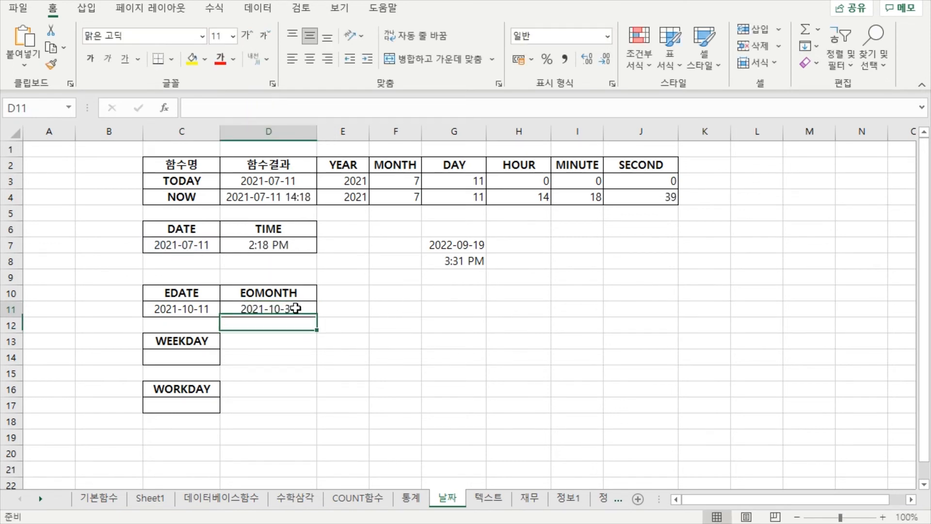
pyautogui.click(351, 351)
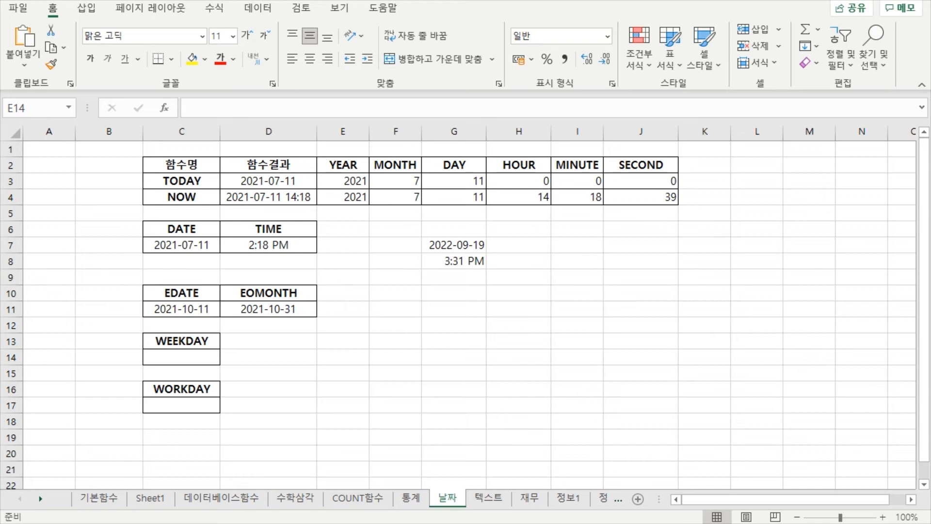
# - Enter =WEEKDAY(C11,1) in C14 to get the weekday number of the EDATE result, counting from Sunday
pyautogui.hotkey('alt', 'Tab')
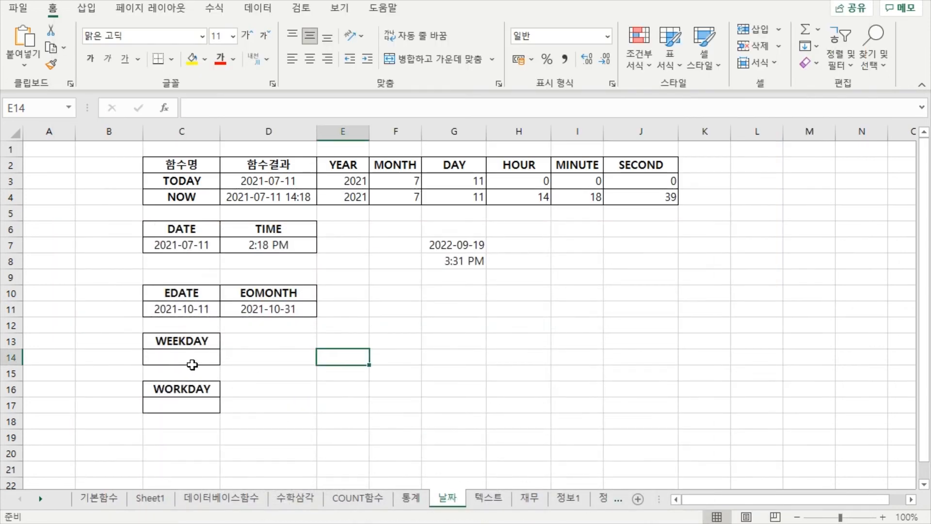
pyautogui.click(190, 362)
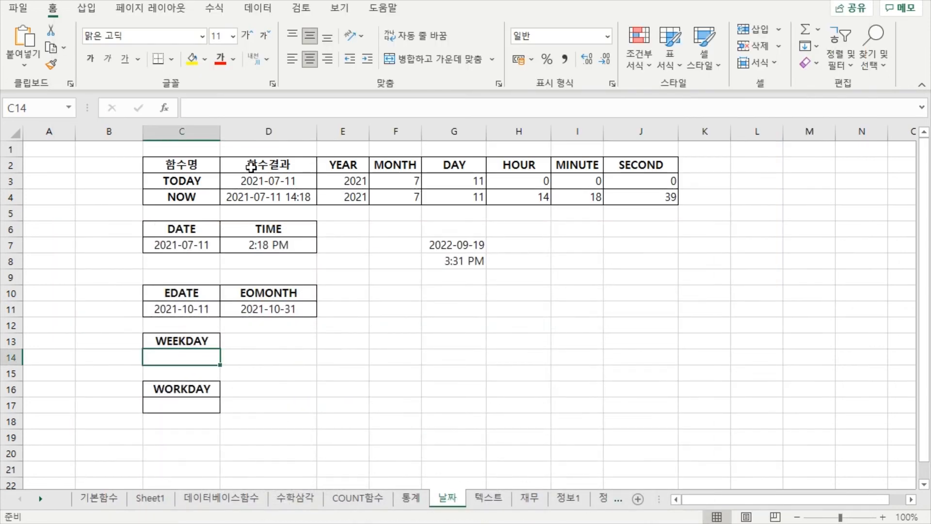
pyautogui.click(264, 106)
pyautogui.write('=')
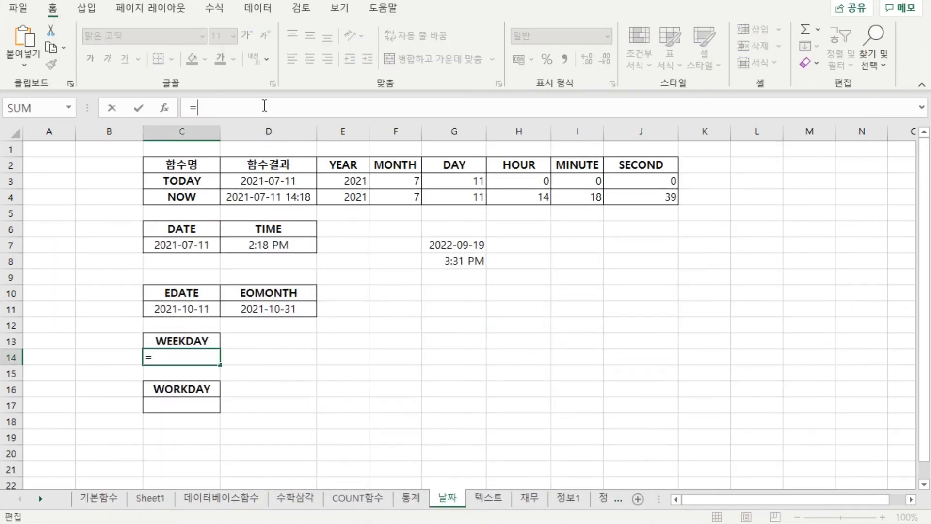
pyautogui.write('we')
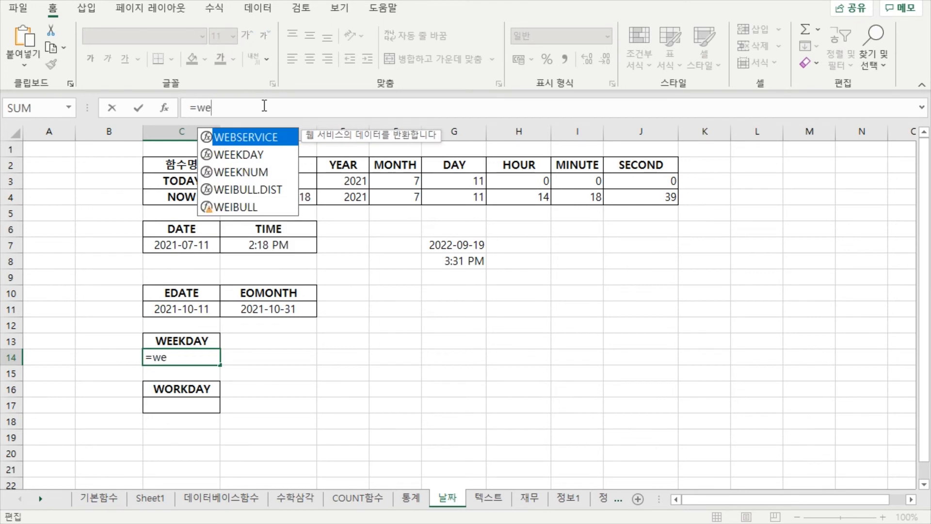
pyautogui.press('Down')
pyautogui.press('Tab')
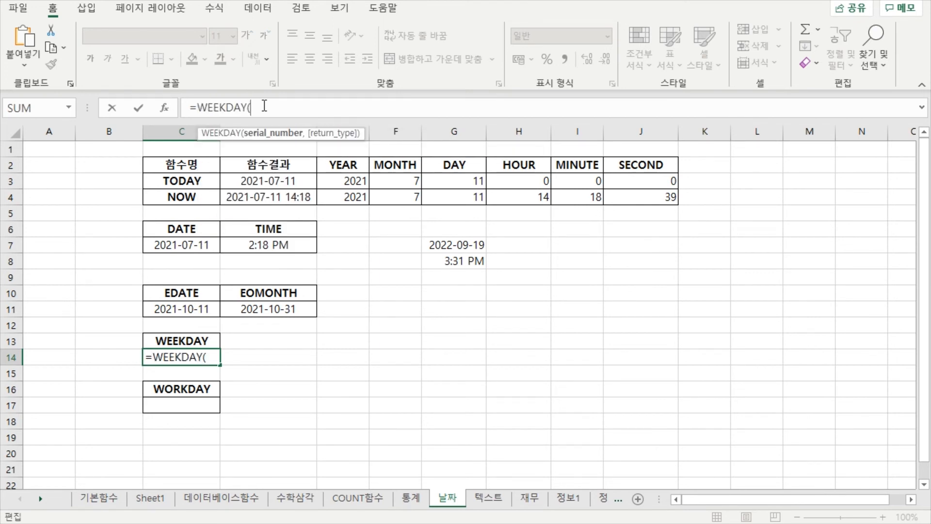
pyautogui.click(182, 310)
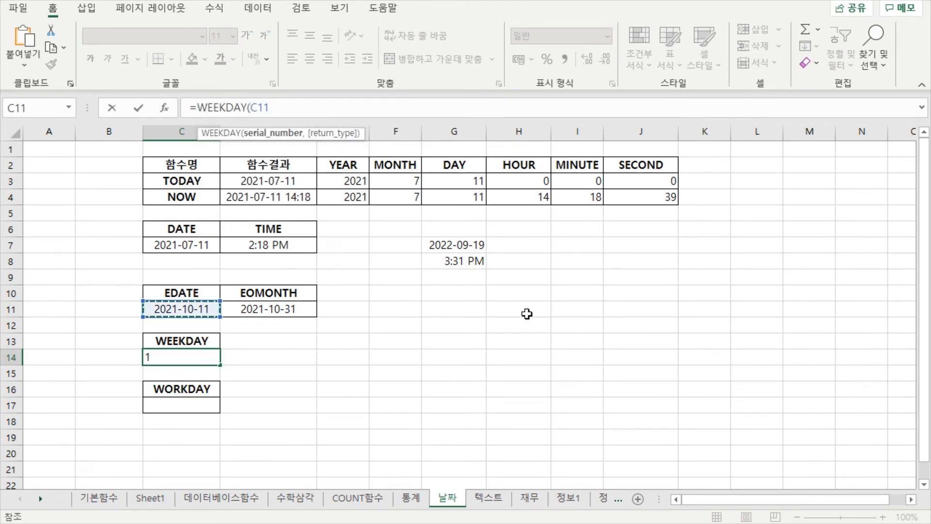
pyautogui.write(',1')
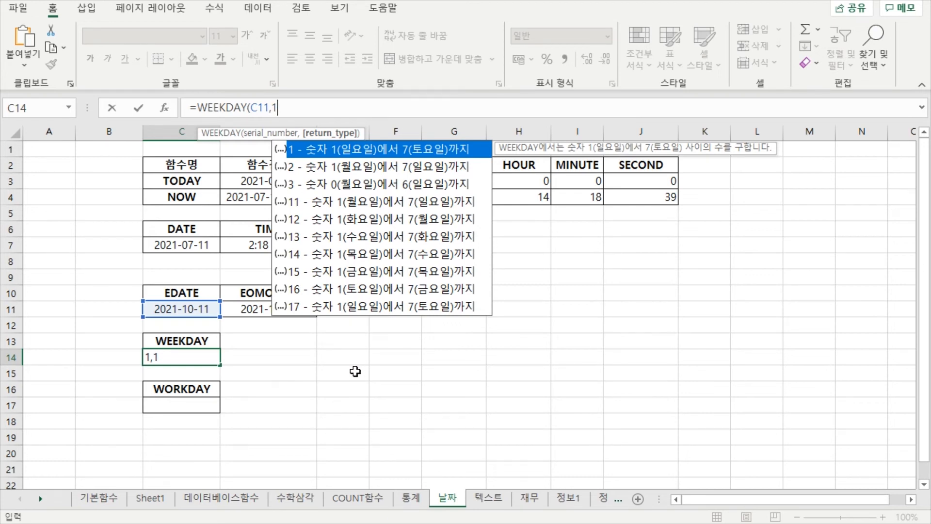
pyautogui.write(')')
pyautogui.press('Return')
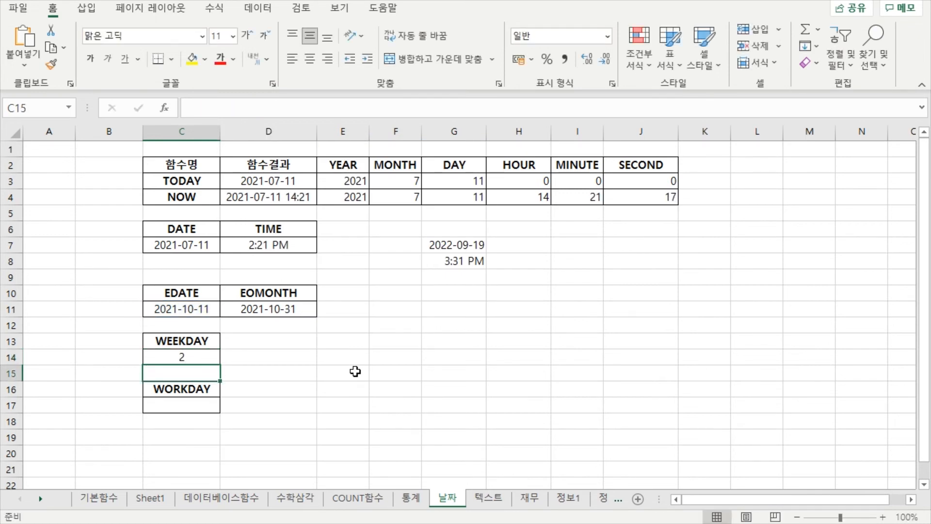
# - Change the formula in C14 to =WEEKDAY(C7,1) so it evaluates the date in the DATE table
pyautogui.click(183, 355)
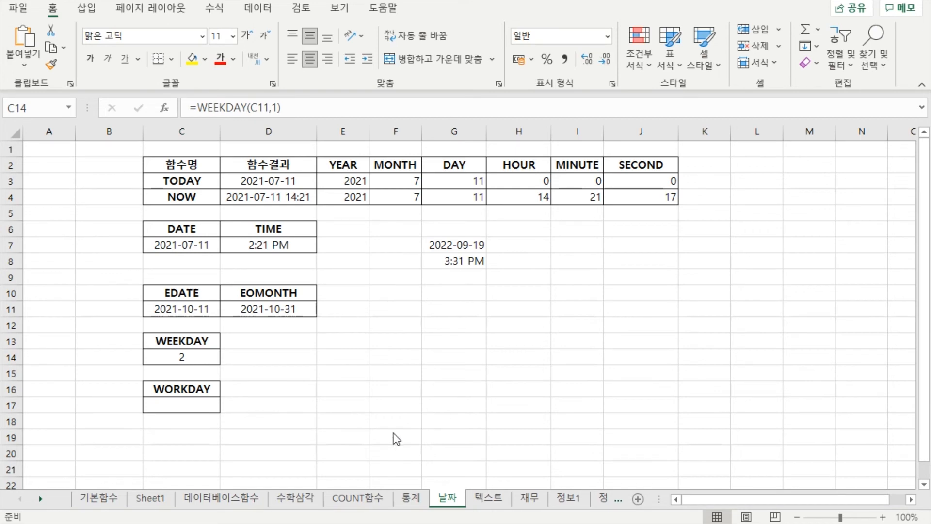
pyautogui.click(204, 357)
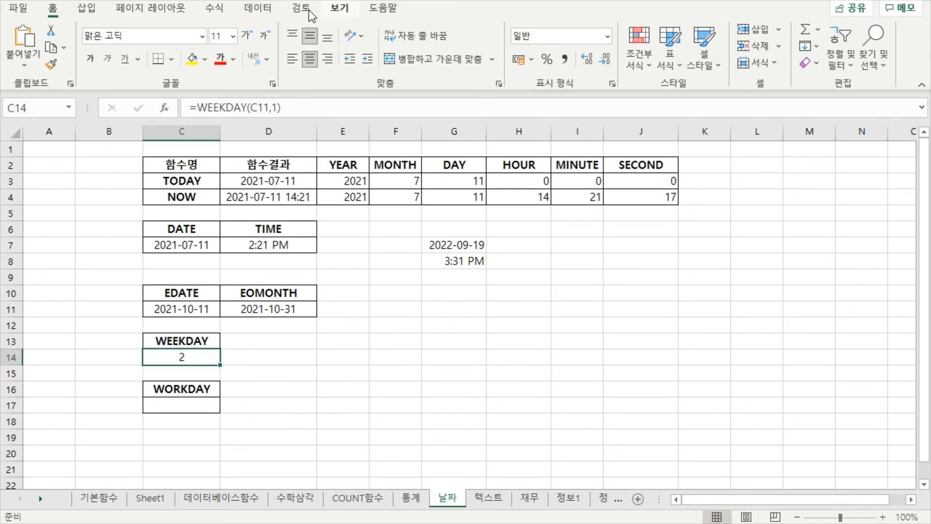
pyautogui.moveTo(250, 108); pyautogui.dragTo(305, 105)
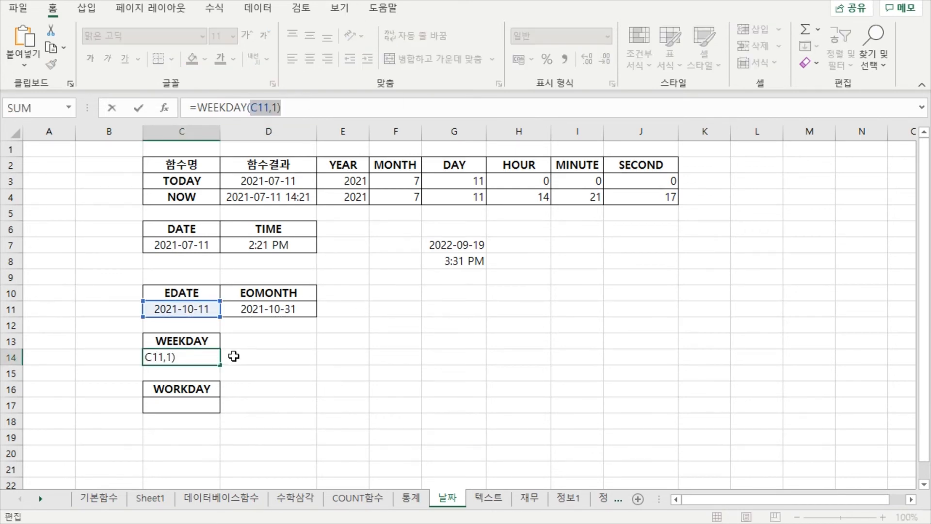
pyautogui.click(195, 250)
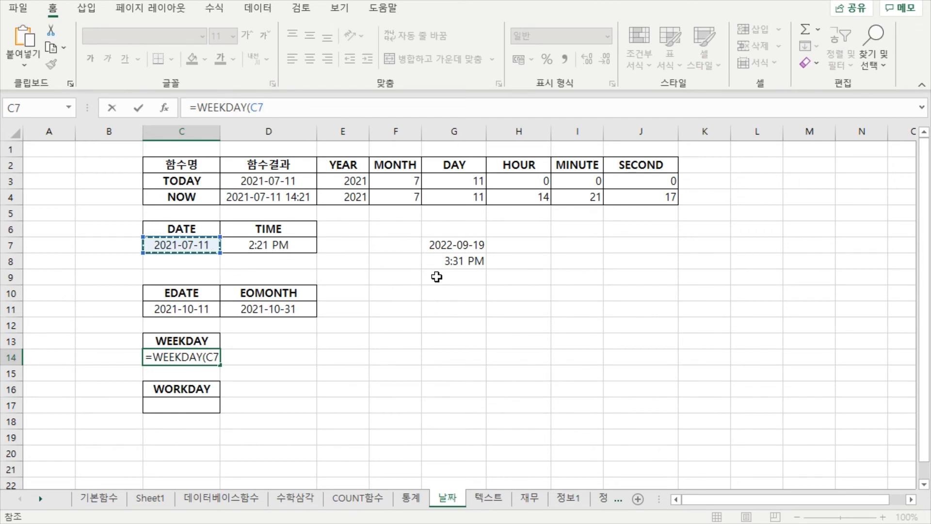
pyautogui.write(',1)')
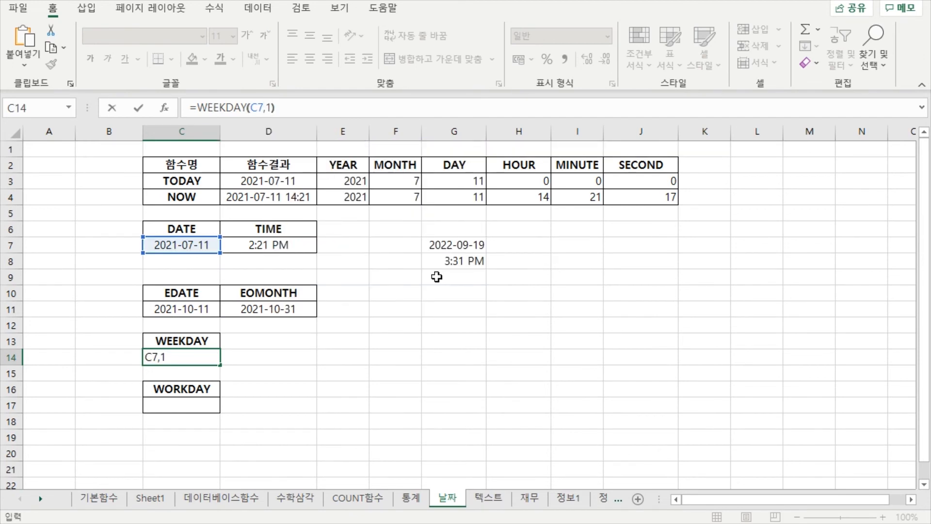
pyautogui.press('Return')
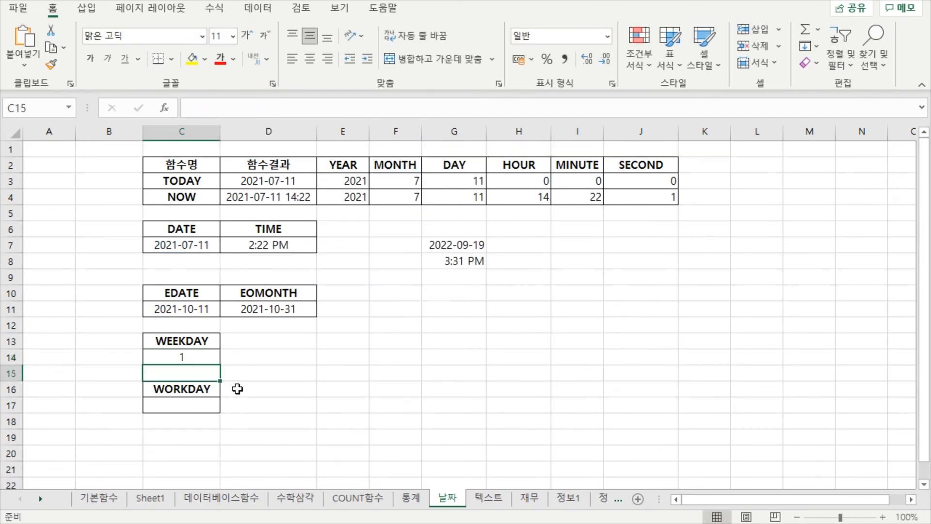
# - Set the return type of the WEEKDAY formula in C14 to 2, making it =WEEKDAY(C7,2)
pyautogui.click(210, 360)
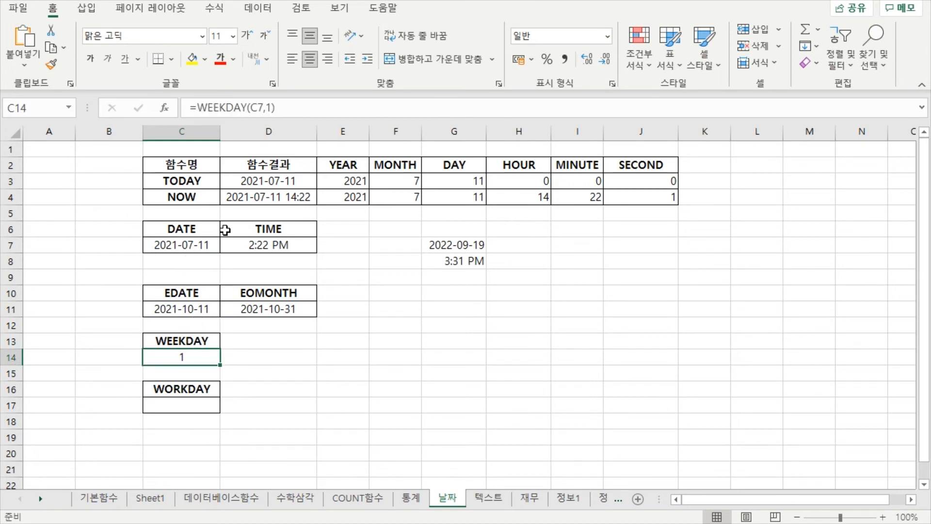
pyautogui.click(259, 107)
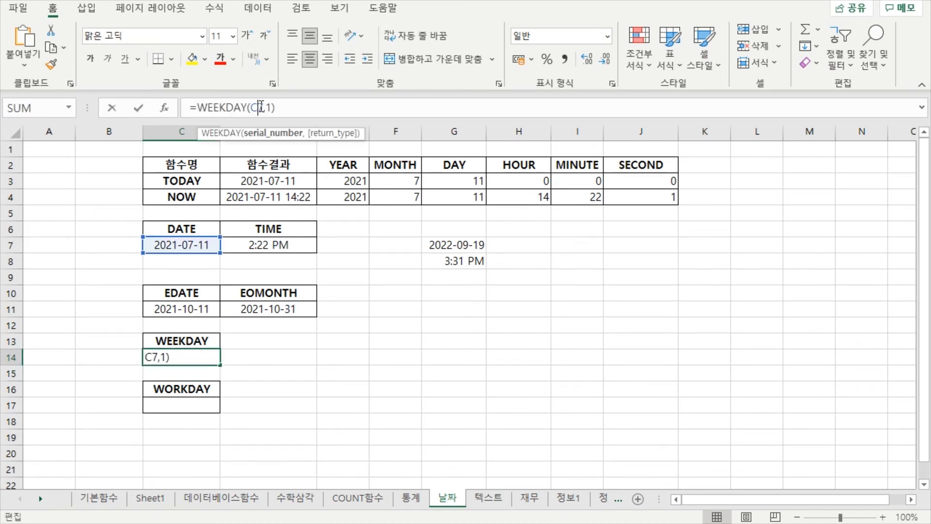
pyautogui.click(290, 108)
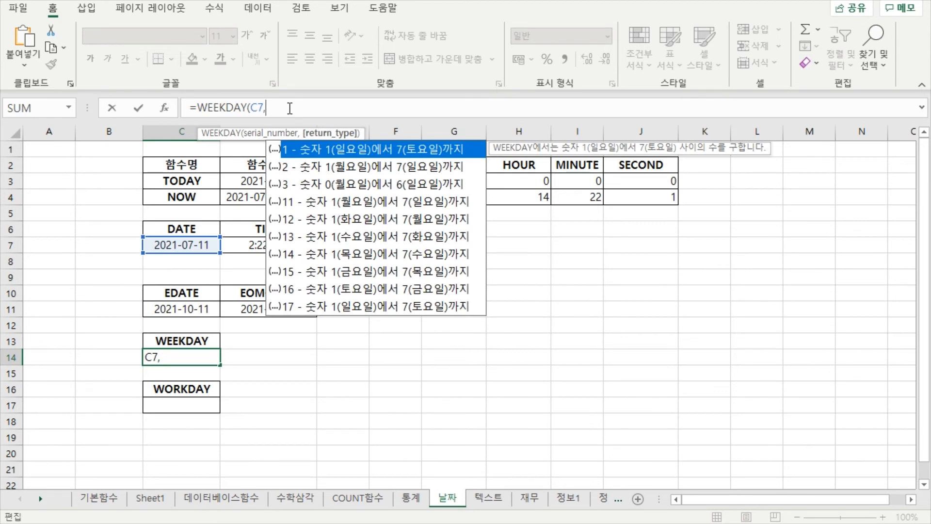
pyautogui.write('2)')
pyautogui.press('Return')
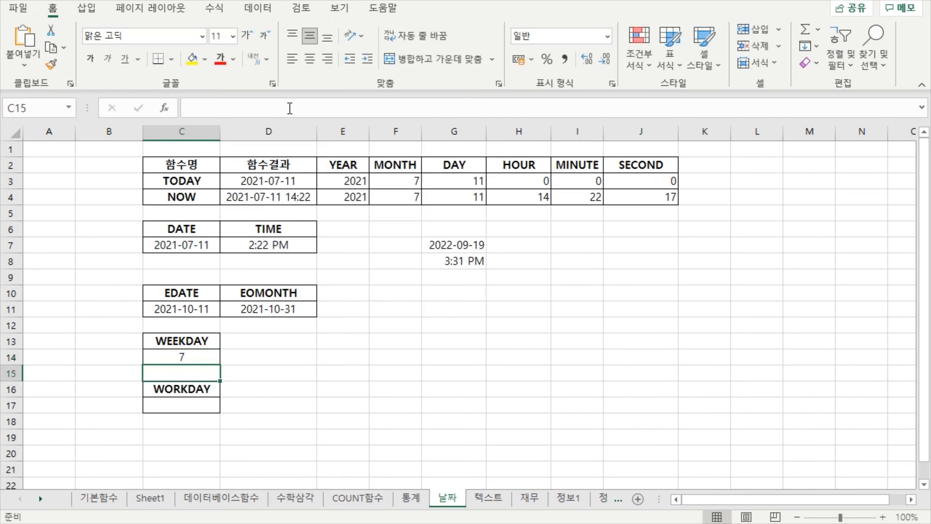
# - Try return type 3 in C14 with =WEEKDAY(C7,3) and undo that change
pyautogui.click(204, 357)
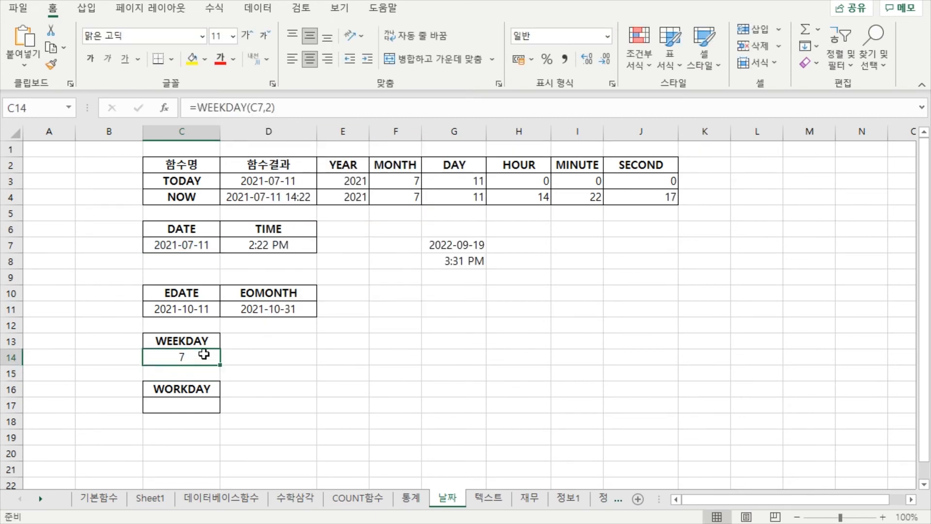
pyautogui.click(260, 106)
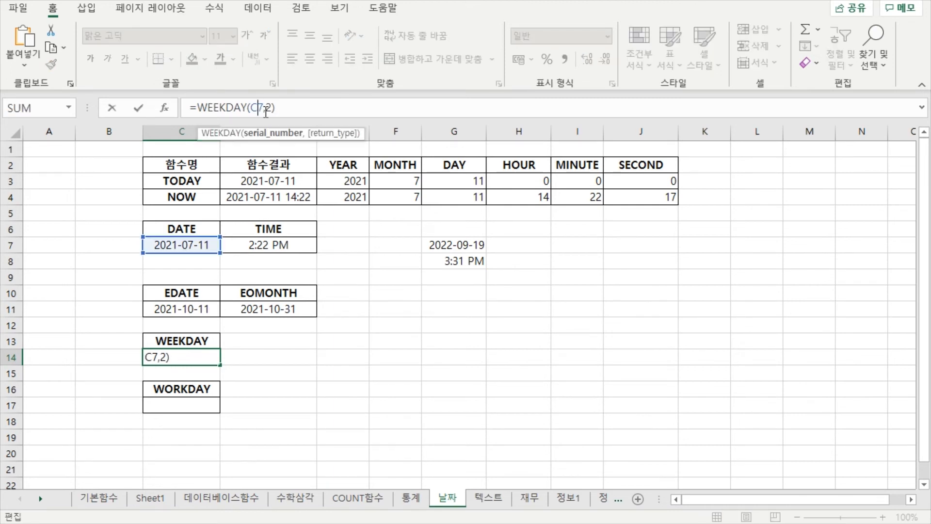
pyautogui.moveTo(276, 111); pyautogui.dragTo(332, 106)
pyautogui.press('BackSpace')
pyautogui.press('BackSpace')
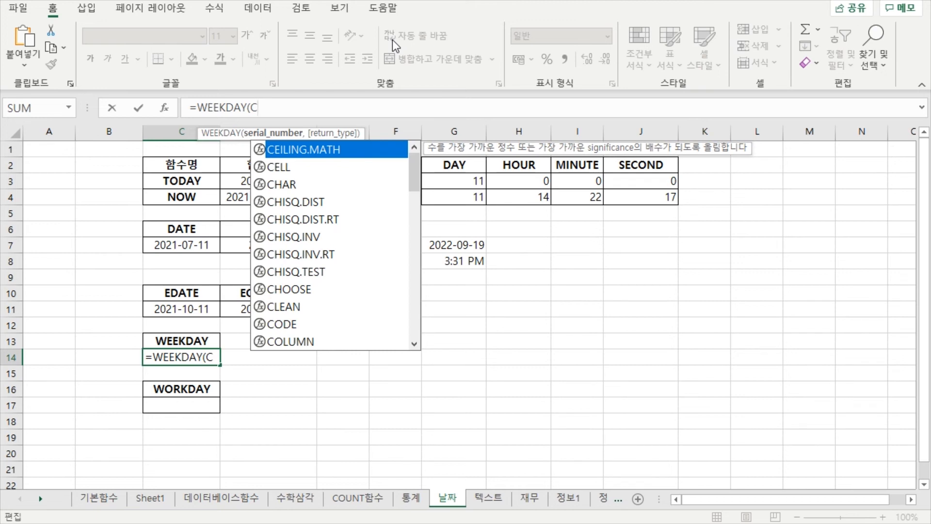
pyautogui.press('BackSpace')
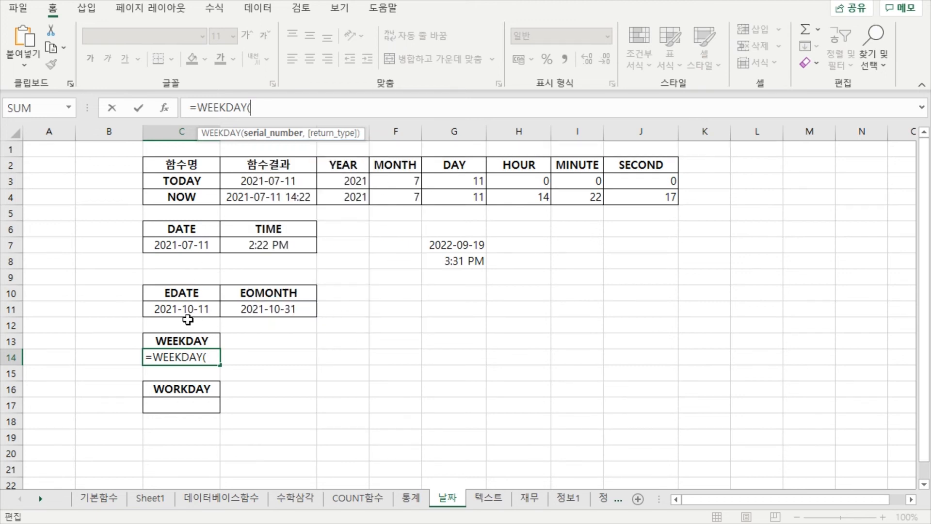
pyautogui.click(186, 244)
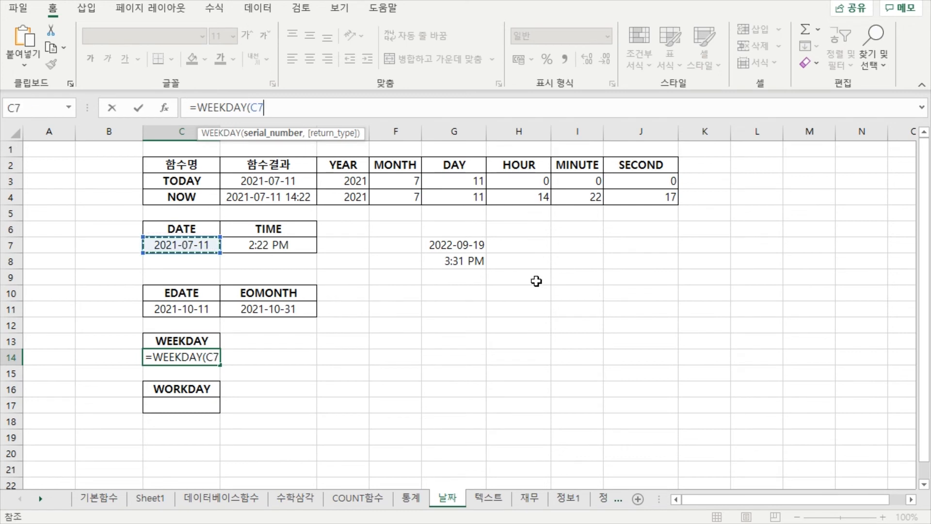
pyautogui.write(',')
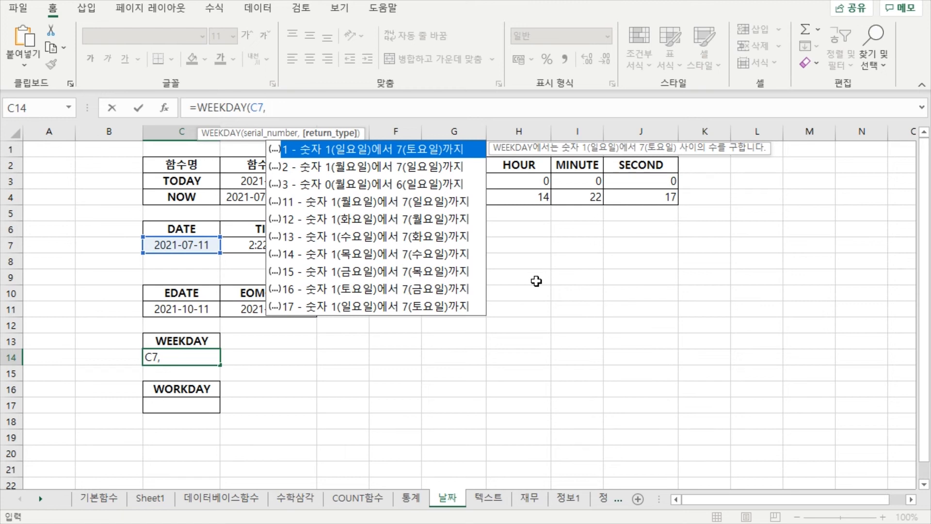
pyautogui.write('3')
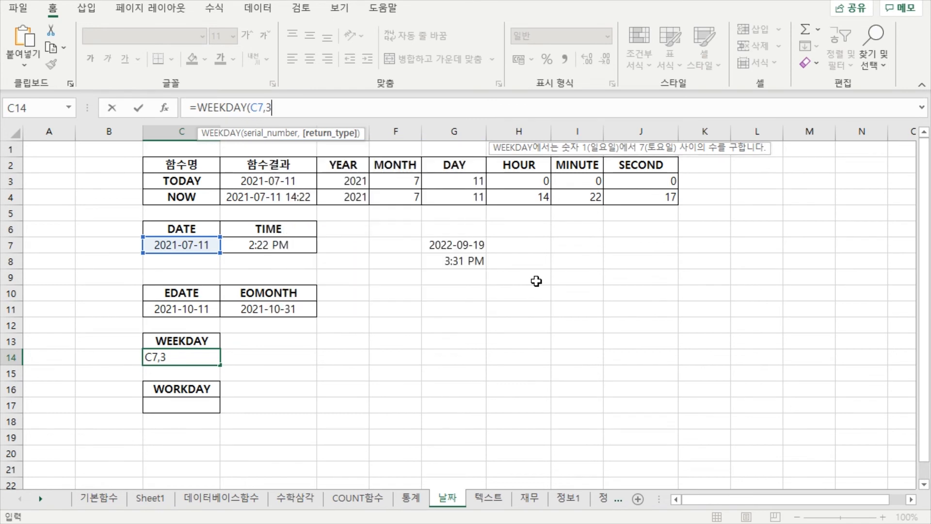
pyautogui.write(')')
pyautogui.press('Return')
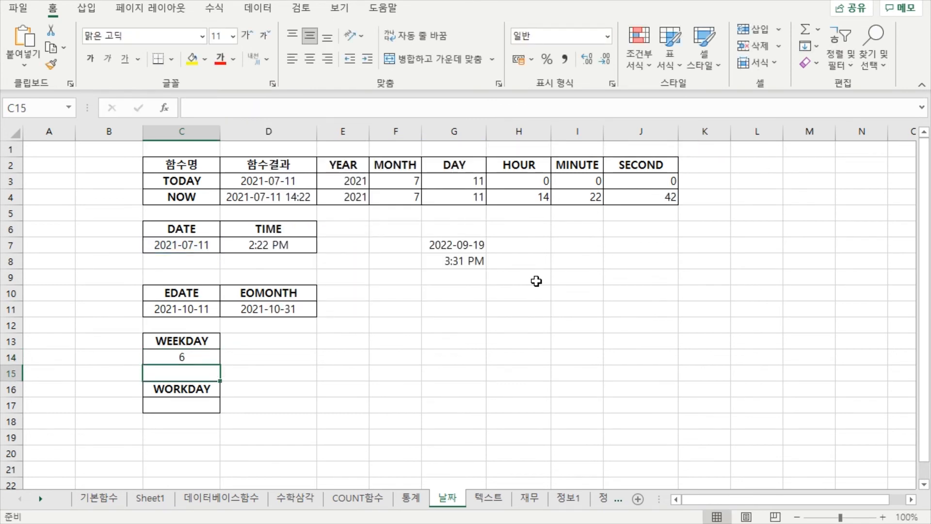
pyautogui.hotkey('ctrl', 'z')
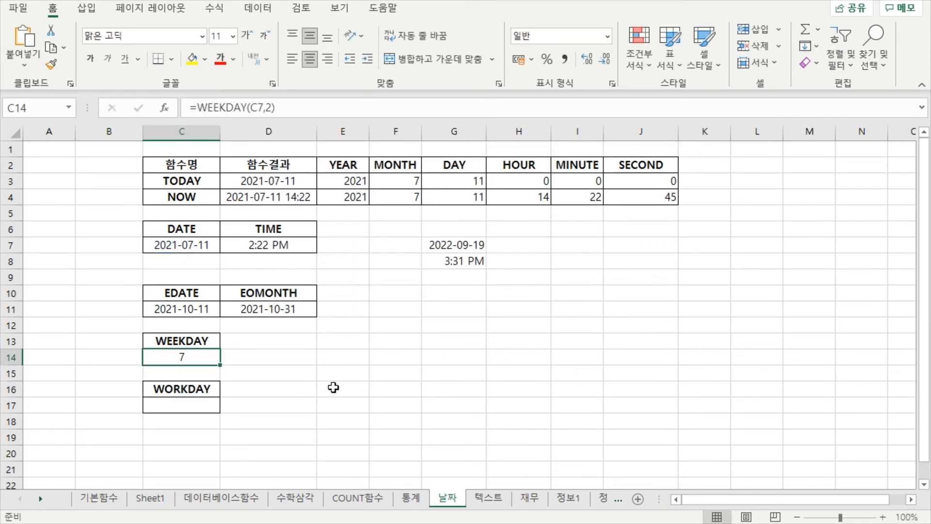
pyautogui.click(334, 387)
pyautogui.click(191, 358)
pyautogui.click(389, 350)
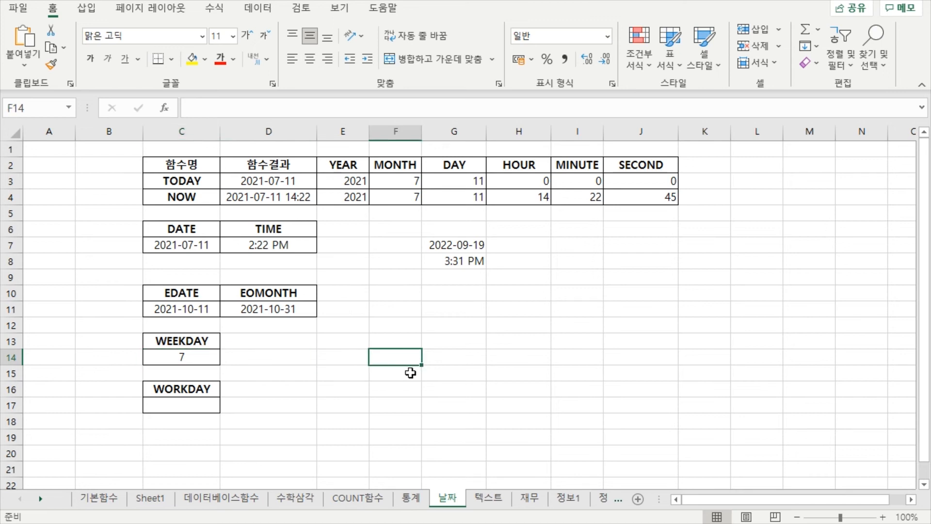
pyautogui.click(412, 371)
pyautogui.click(184, 409)
pyautogui.click(420, 376)
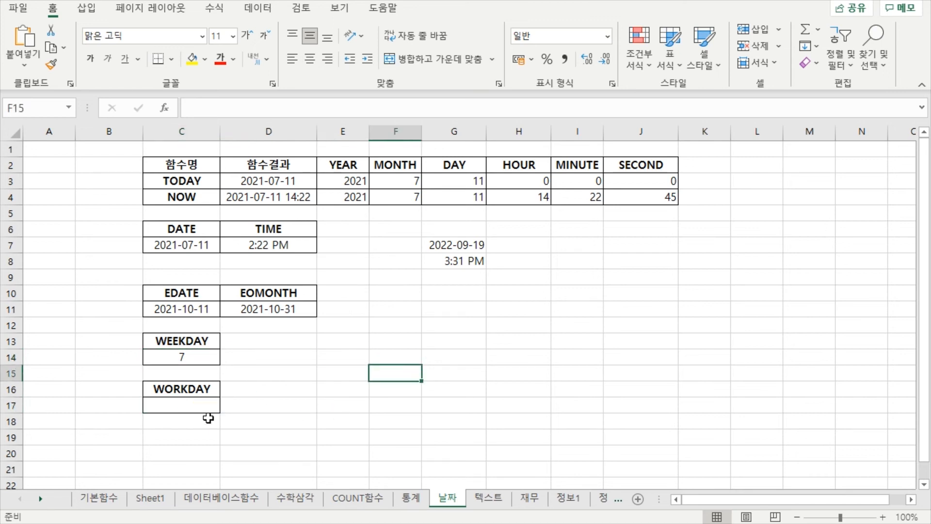
pyautogui.click(186, 408)
pyautogui.click(523, 351)
pyautogui.click(185, 408)
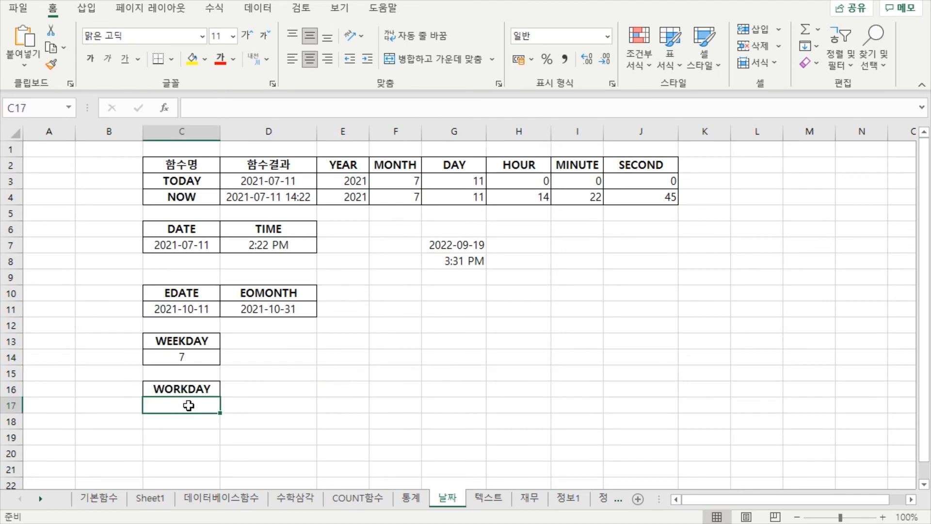
pyautogui.click(380, 372)
pyautogui.click(202, 406)
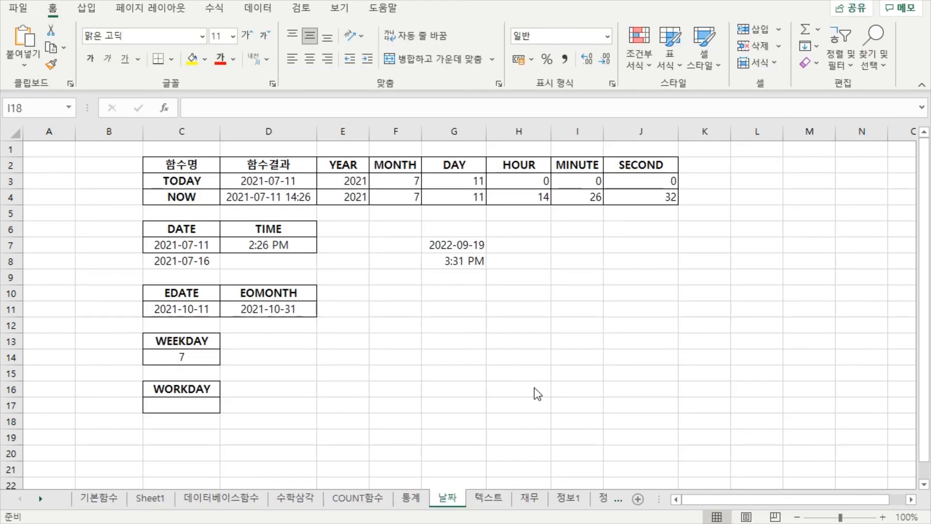
# - Enter =WORKDAY(C7,3) in C17 to get the date three working days after the DATE table's date
pyautogui.click(578, 421)
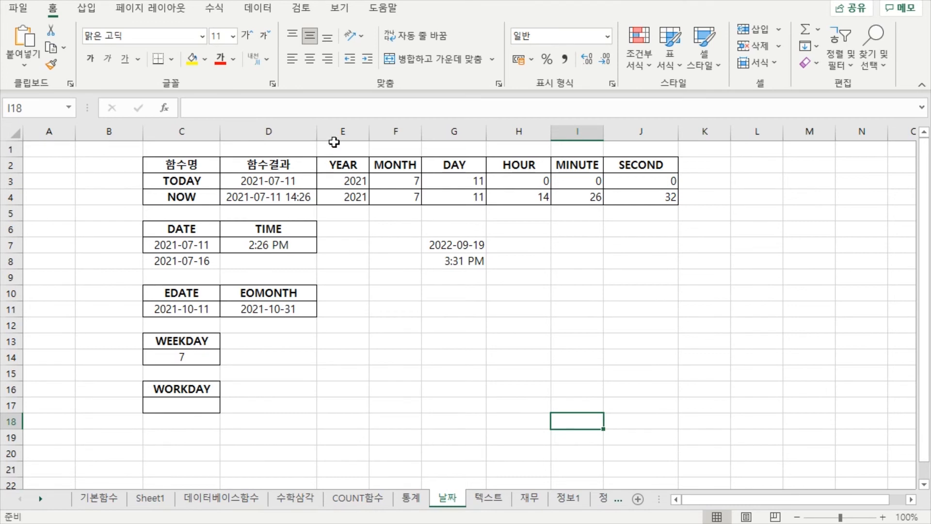
pyautogui.click(179, 405)
pyautogui.click(328, 108)
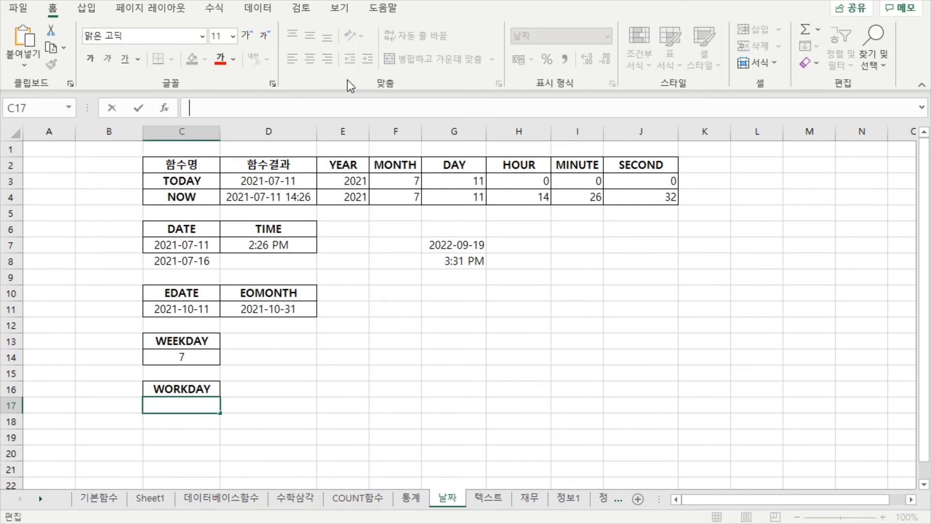
pyautogui.write('=work')
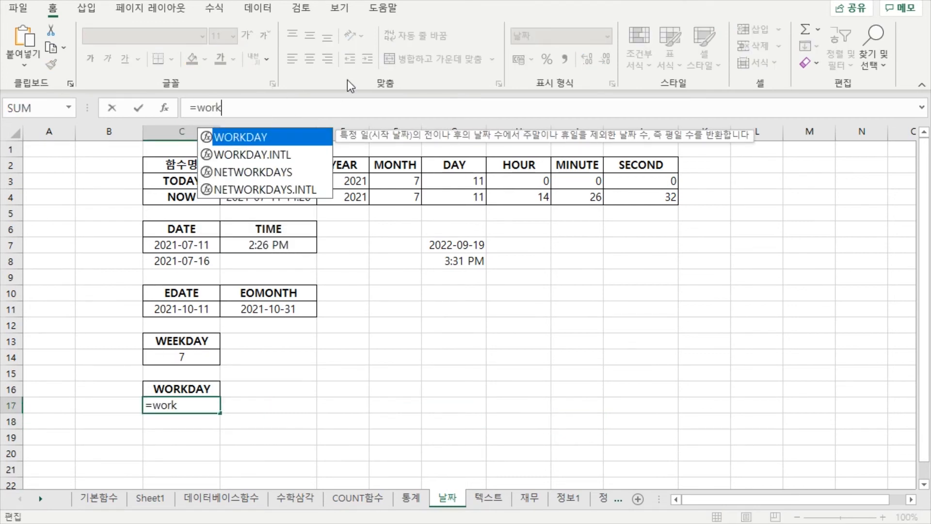
pyautogui.press('Tab')
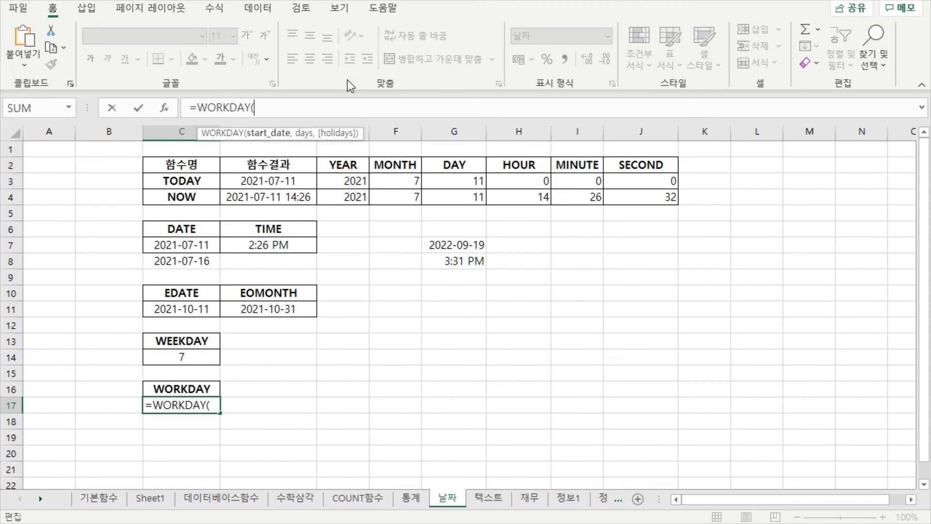
pyautogui.click(192, 250)
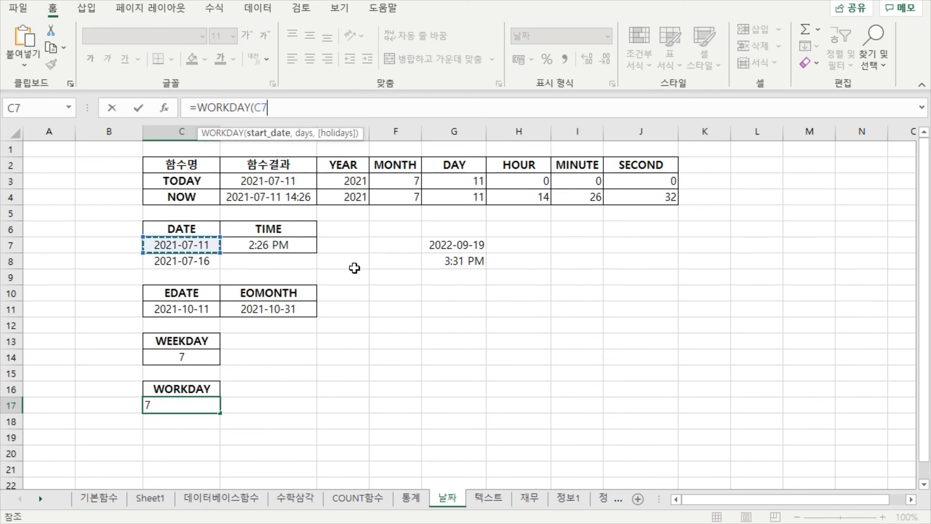
pyautogui.write(',3)')
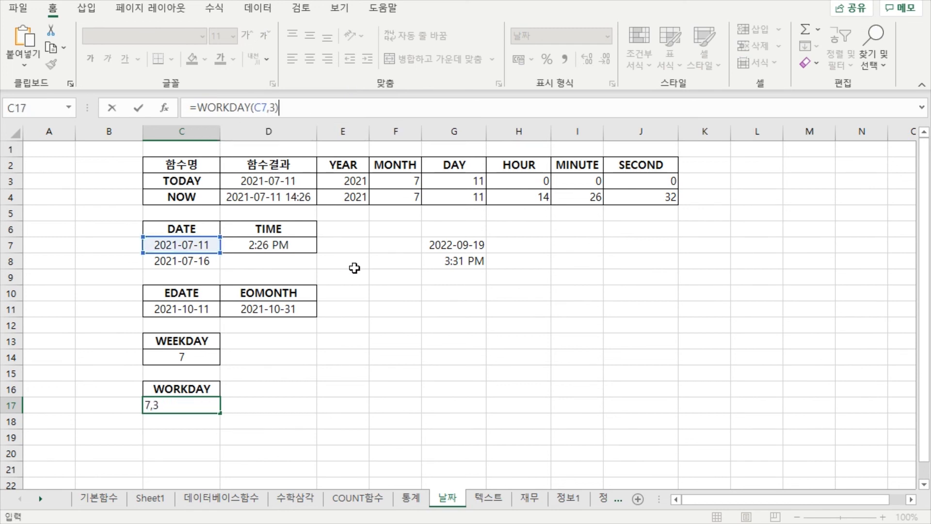
pyautogui.press('Return')
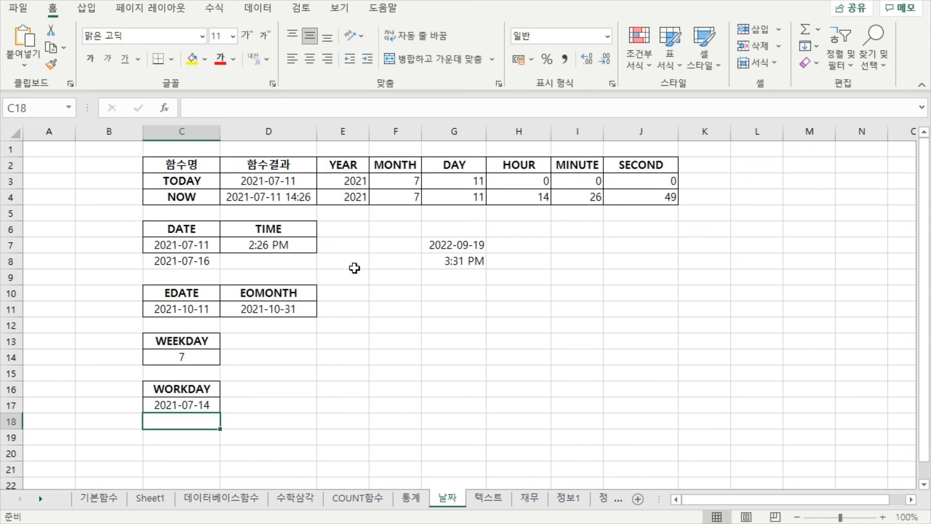
# - Check the WORKDAY result in C17 against the July 2021 calendar in the browser, and return to Excel
pyautogui.click(192, 406)
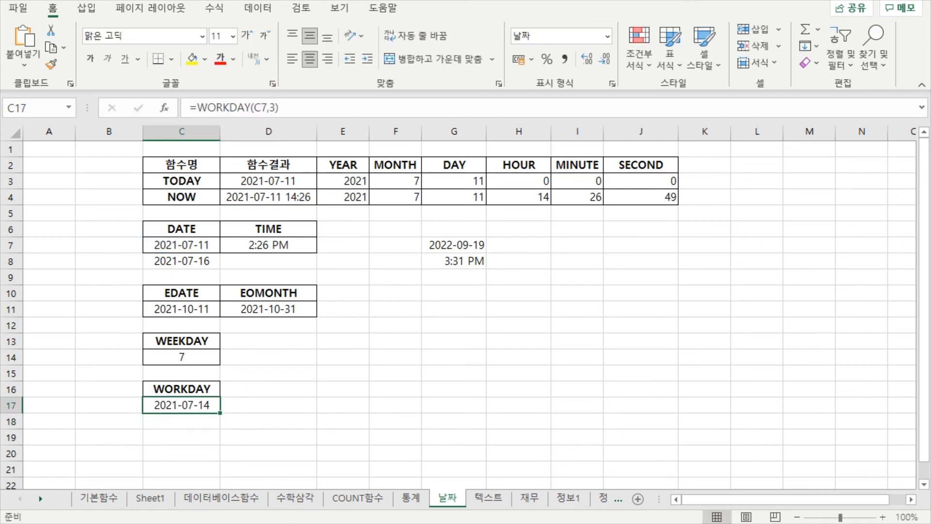
pyautogui.hotkey('alt', 'Tab')
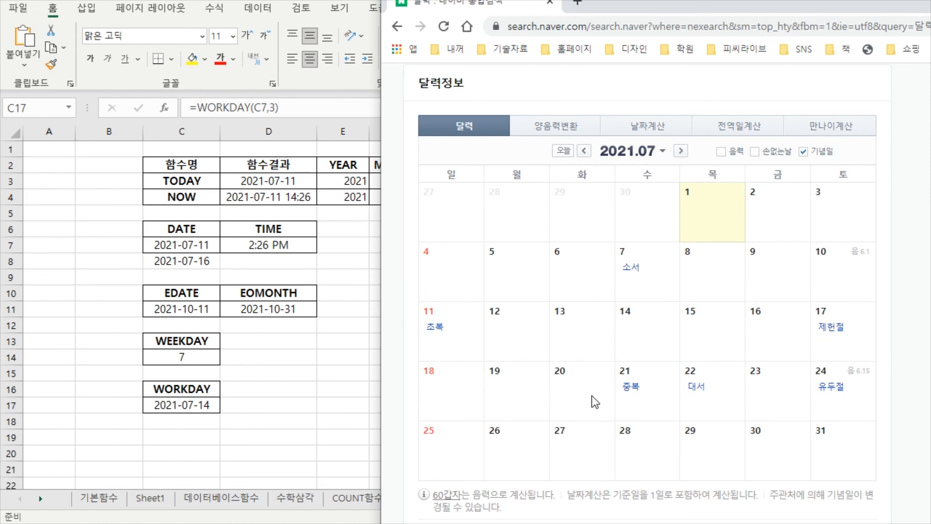
pyautogui.hotkey('alt', 'Tab')
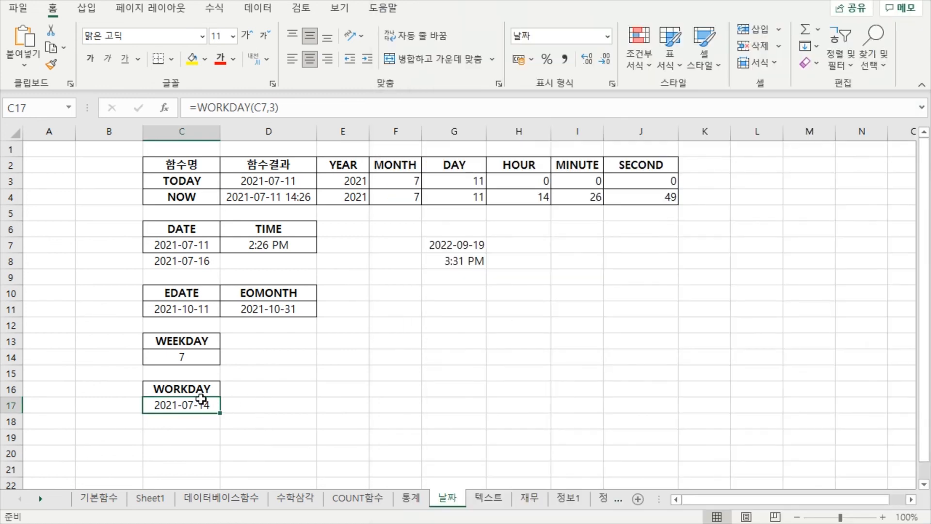
# - Change the start date of the WORKDAY formula in C17 to C8, making it =WORKDAY(C8,3)
pyautogui.moveTo(254, 108); pyautogui.dragTo(267, 108)
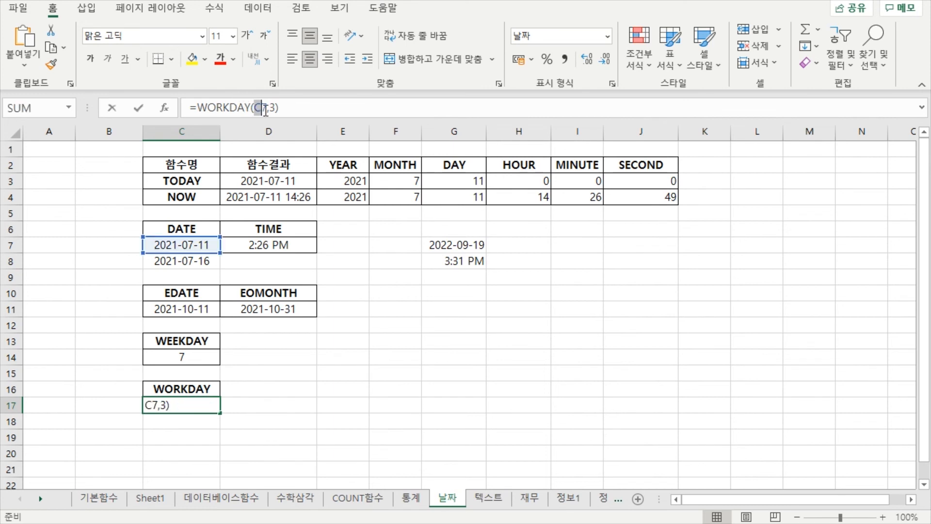
pyautogui.click(208, 261)
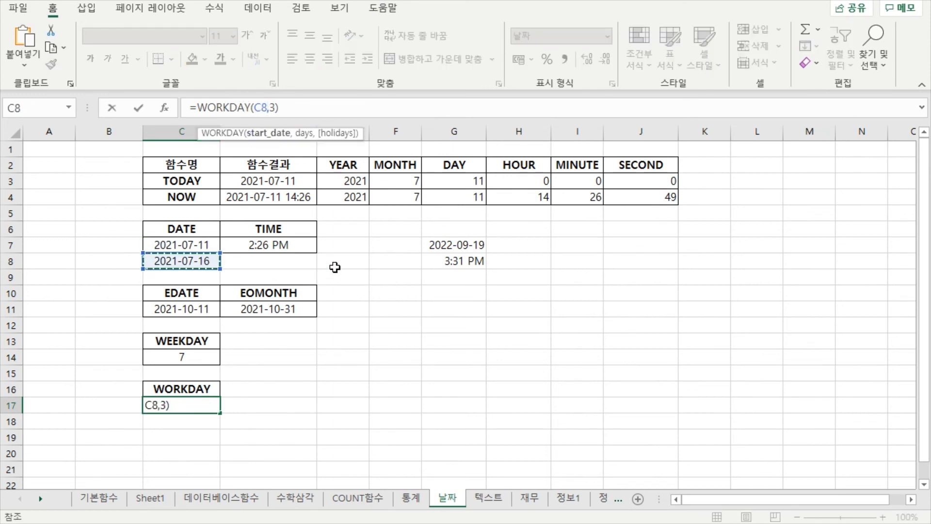
pyautogui.press('Return')
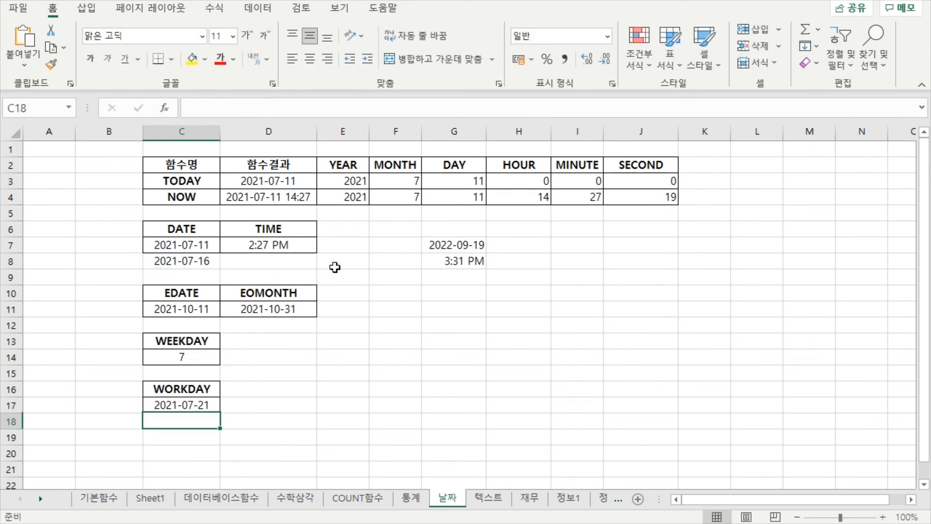
# - Compare the recalculated WORKDAY date with the browser's July 2021 calendar and inspect the arguments of the formula in C17
pyautogui.click(174, 405)
pyautogui.hotkey('alt', 'Tab')
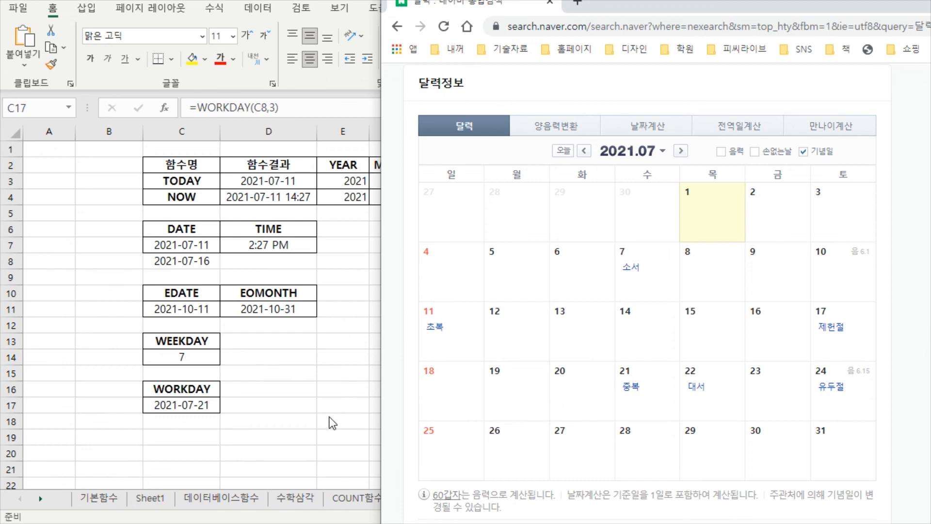
pyautogui.hotkey('alt', 'Tab')
pyautogui.click(277, 108)
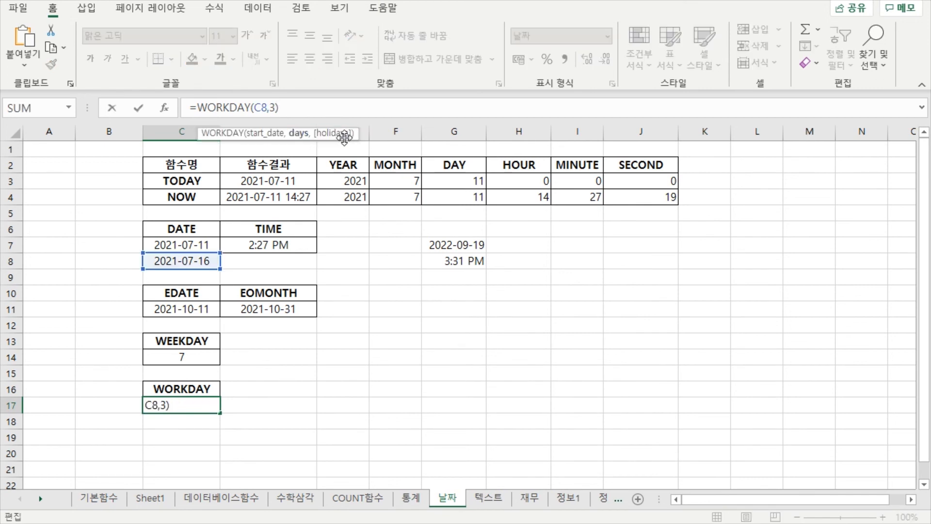
pyautogui.hotkey('ctrl', 'Return')
# - Enter the heading 지정공휴일 in D16 beside the WORKDAY heading
pyautogui.click(333, 405)
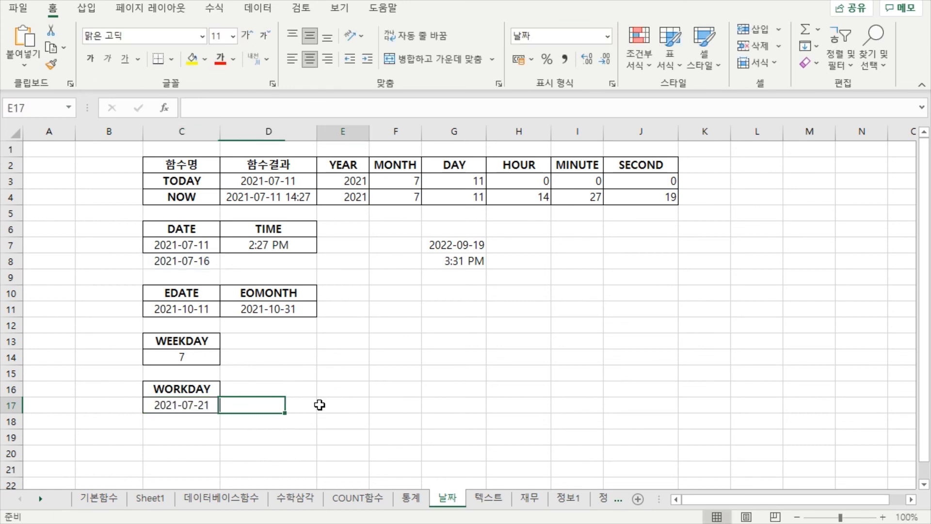
pyautogui.click(298, 404)
pyautogui.click(333, 394)
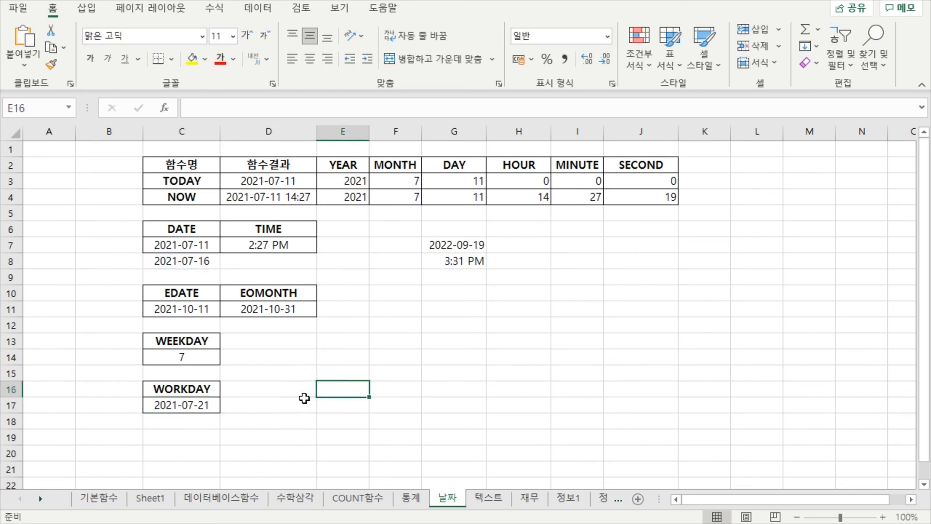
pyautogui.click(297, 389)
pyautogui.click(292, 403)
pyautogui.click(281, 383)
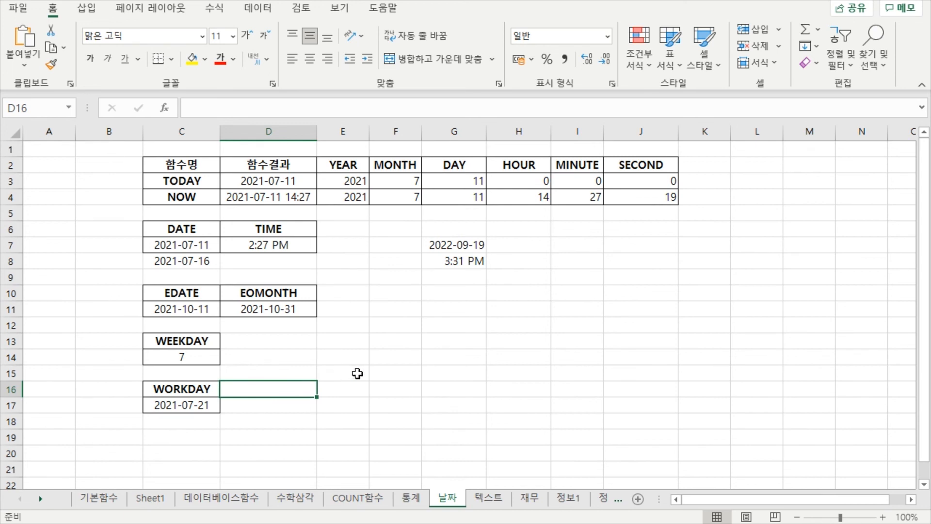
pyautogui.write('r')
pyautogui.press('BackSpace')
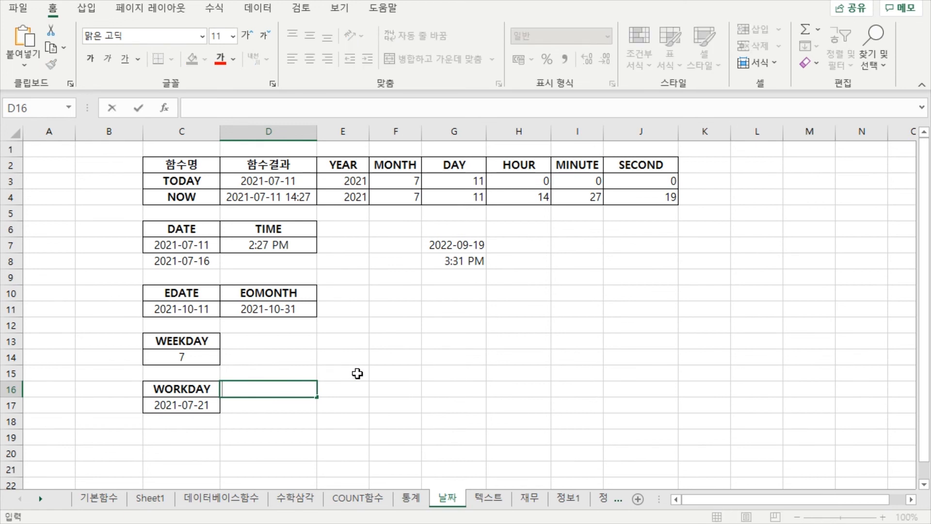
pyautogui.write('지정공휴일')
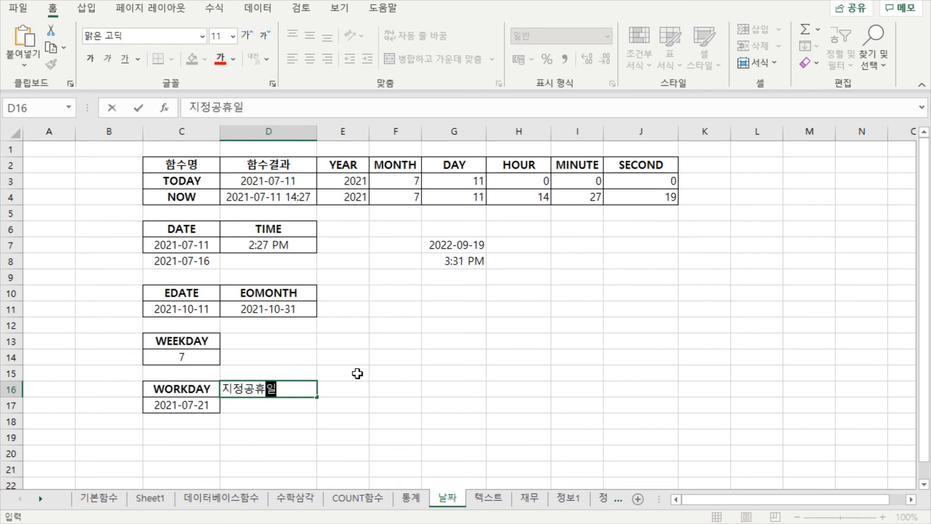
pyautogui.press('Return')
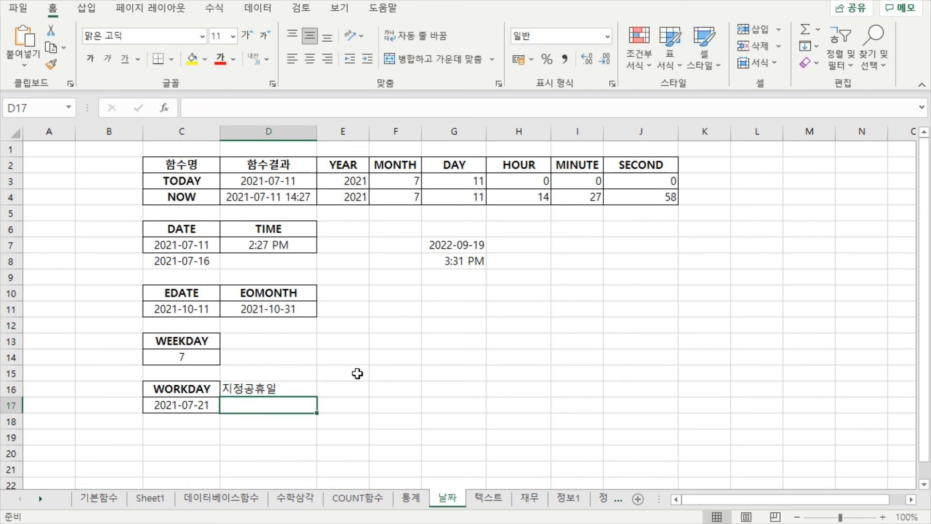
# - Enter the holiday date 7-20 in D17 under the 지정공휴일 heading
pyautogui.write('7-19')
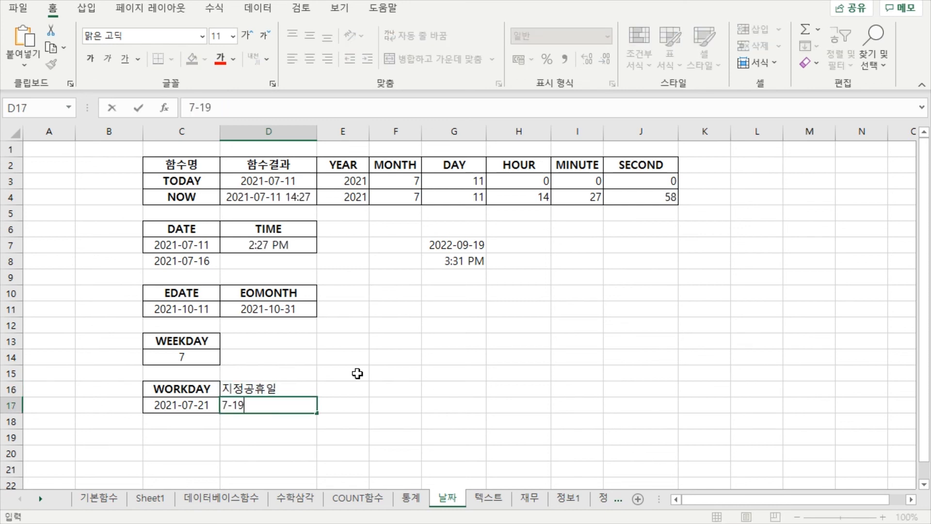
pyautogui.press('BackSpace')
pyautogui.write('2')
pyautogui.press('BackSpace')
pyautogui.press('BackSpace')
pyautogui.write('20')
pyautogui.press('Return')
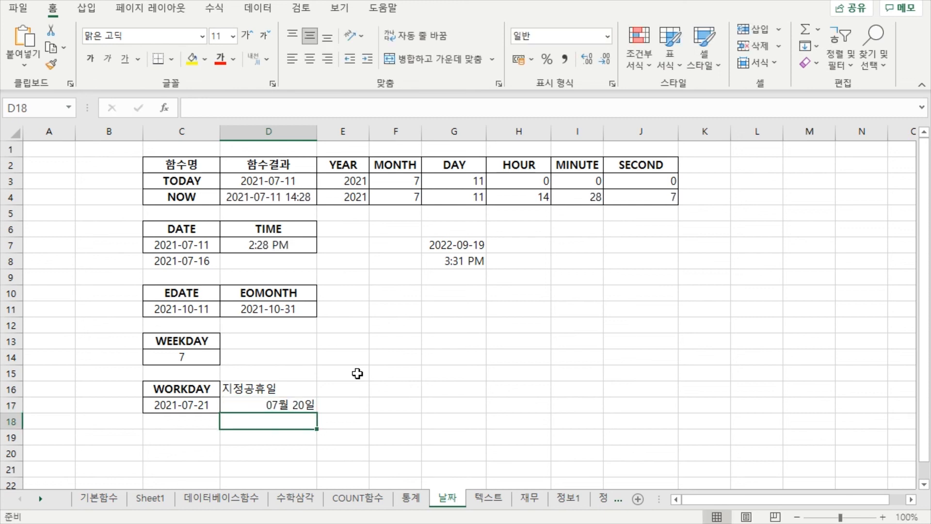
# - Format the holiday date in D17 as a short date (간단한 날짜)
pyautogui.click(304, 407)
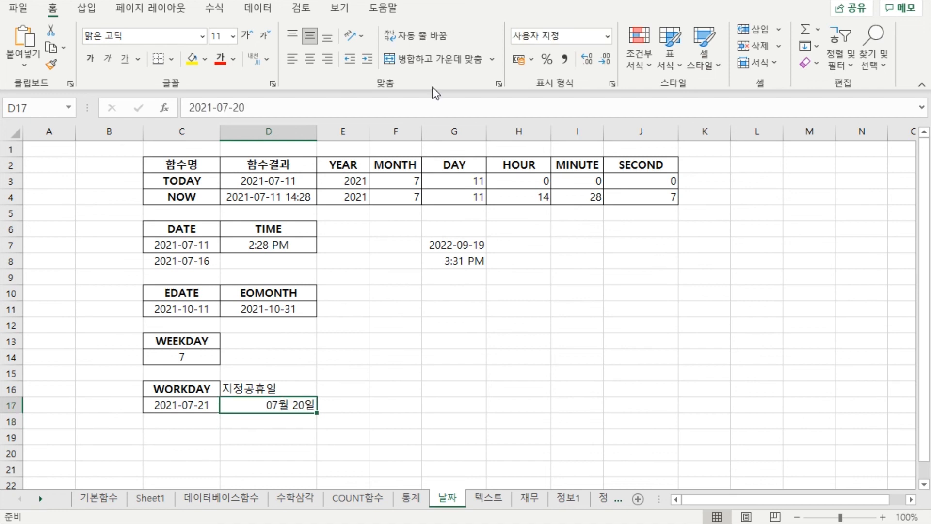
pyautogui.click(607, 36)
pyautogui.click(587, 204)
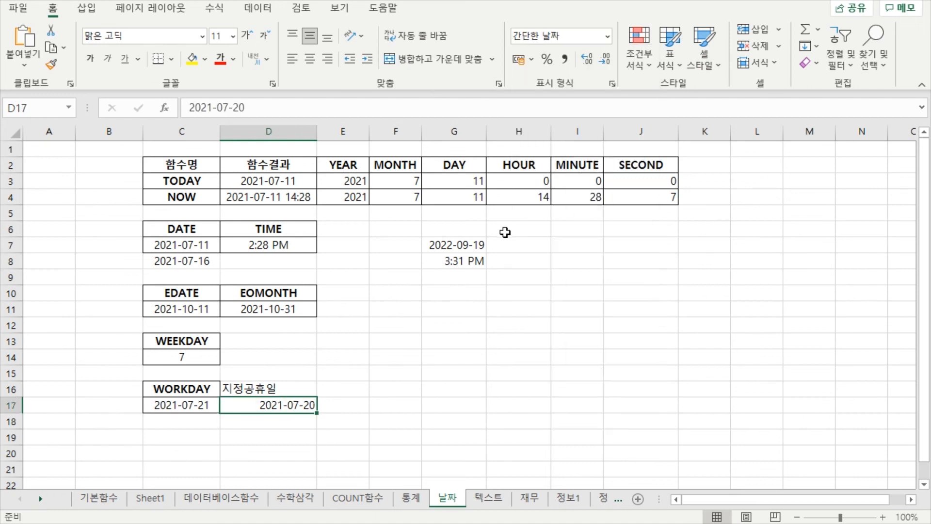
pyautogui.click(455, 357)
# - Add D17 as the holidays argument of the formula in C17, making it =WORKDAY(C8,3,D17)
pyautogui.click(291, 390)
pyautogui.click(270, 408)
pyautogui.click(181, 406)
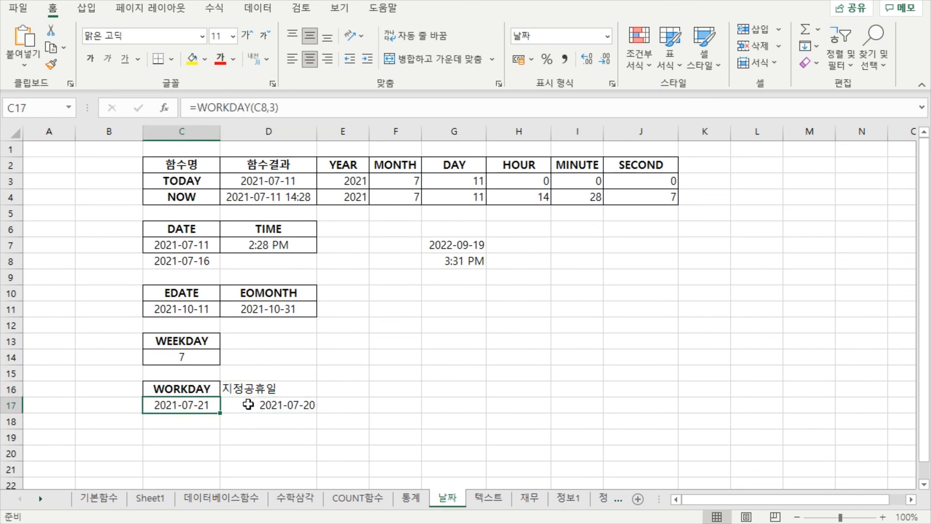
pyautogui.click(285, 107)
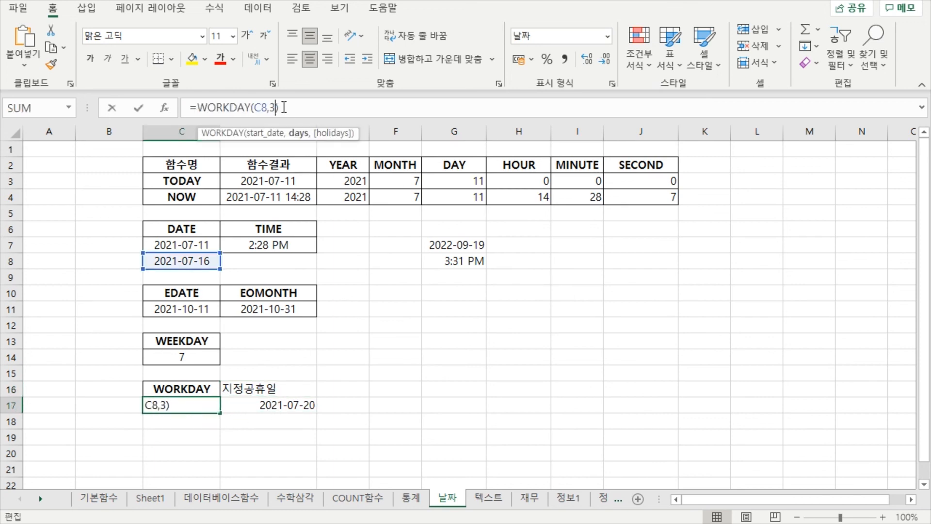
pyautogui.write(',')
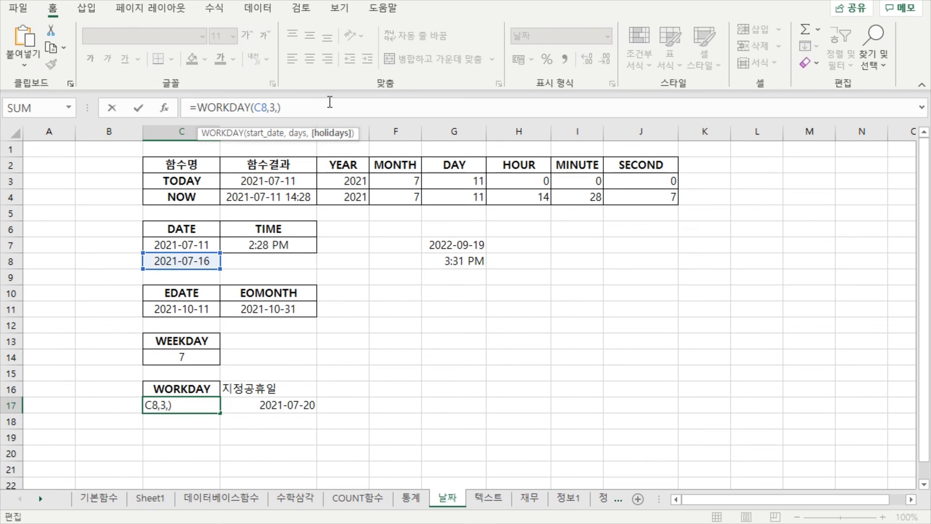
pyautogui.click(257, 406)
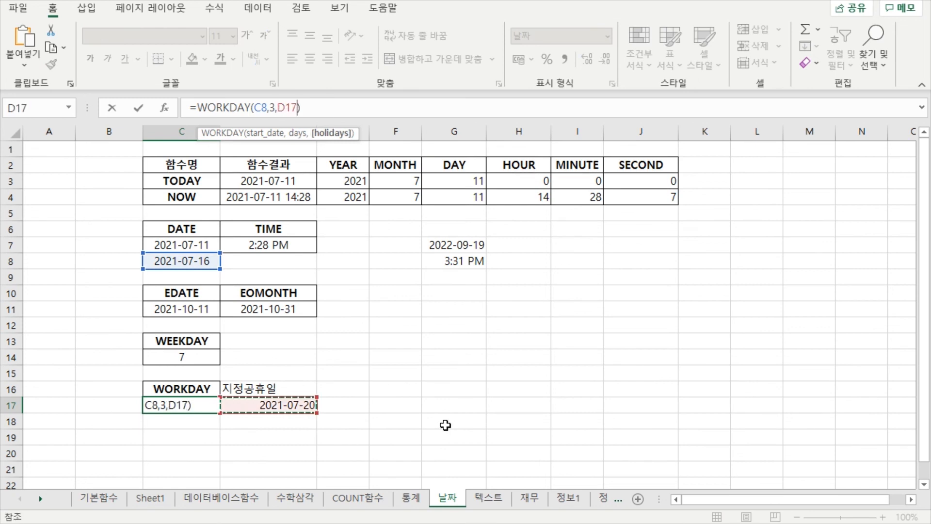
pyautogui.press('Return')
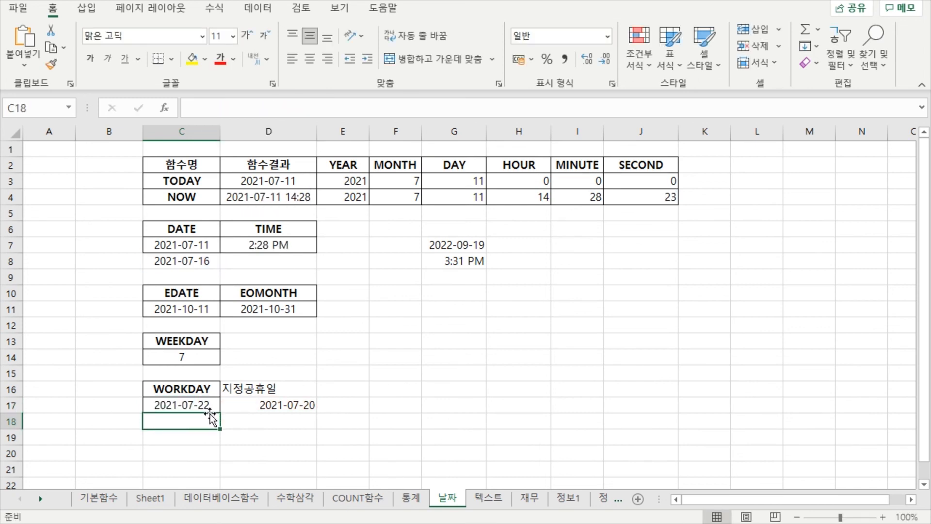
# - Review the WORKDAY result in C17 and the holiday in D17 against the July 2021 calendar in the browser
pyautogui.click(196, 404)
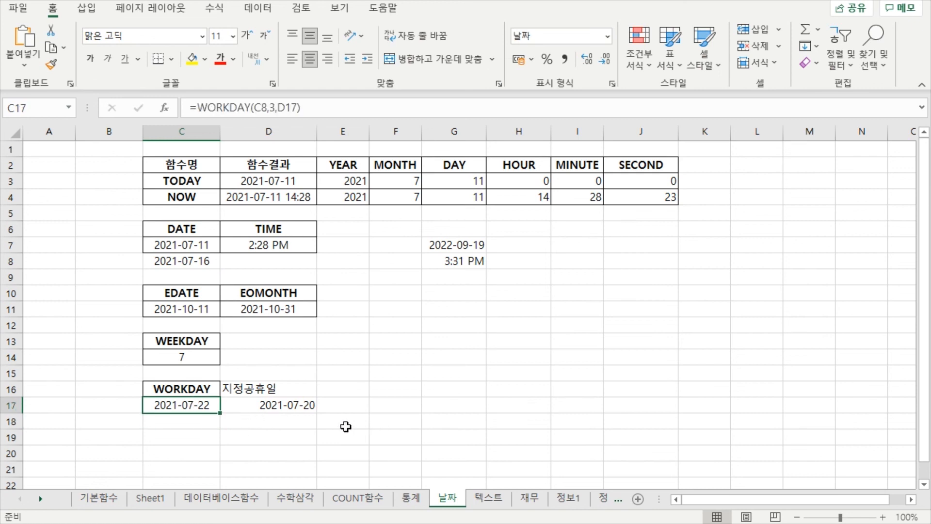
pyautogui.click(307, 406)
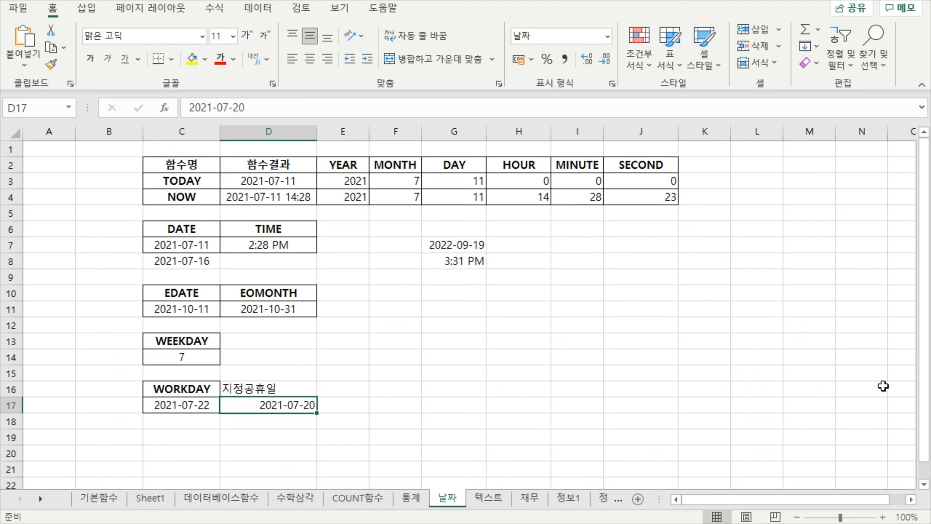
pyautogui.hotkey('alt', 'Tab')
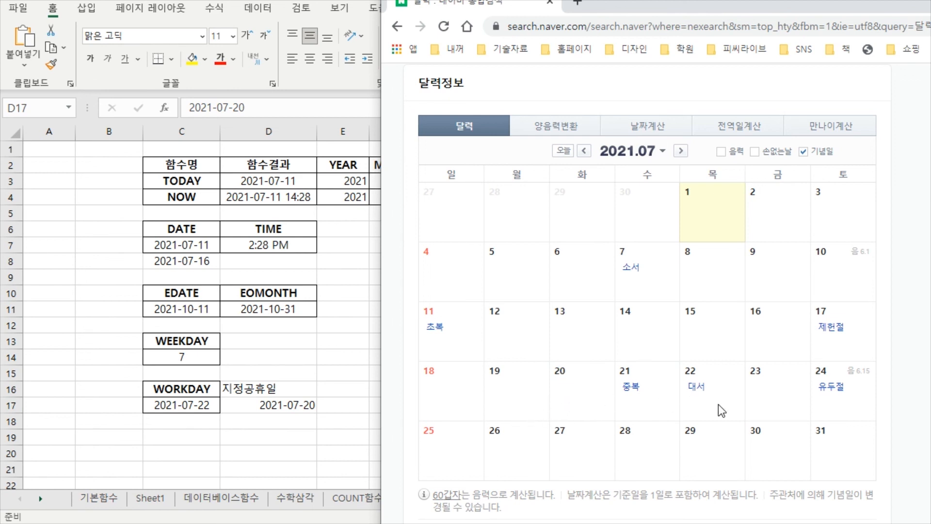
pyautogui.click(261, 405)
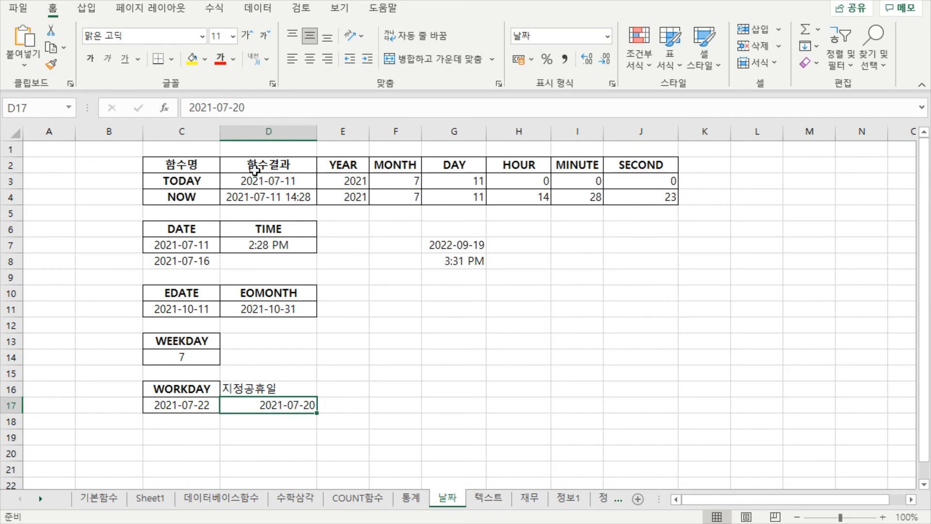
pyautogui.click(184, 408)
pyautogui.click(301, 407)
pyautogui.click(312, 420)
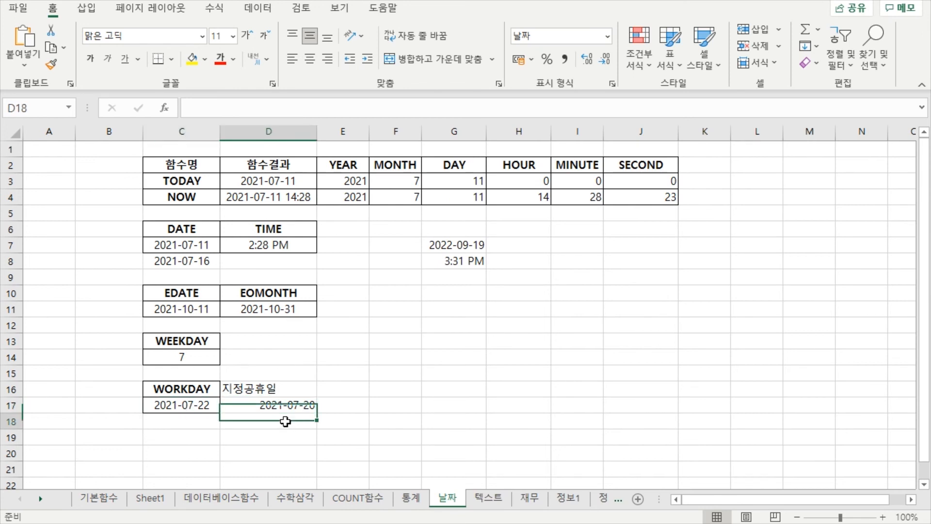
# - Enter a second designated holiday, 2021-07-19, in D18 below the first holiday date
pyautogui.write('2')
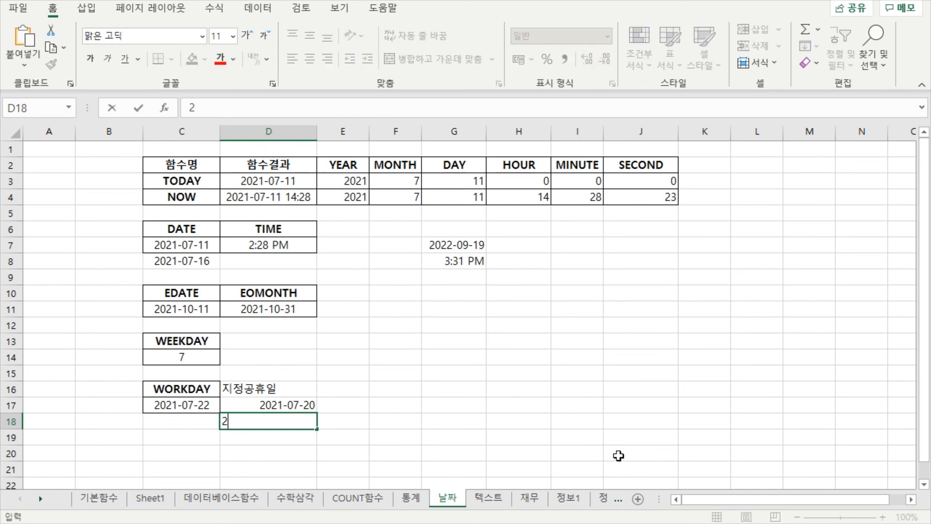
pyautogui.write('021-07-19')
pyautogui.press('Return')
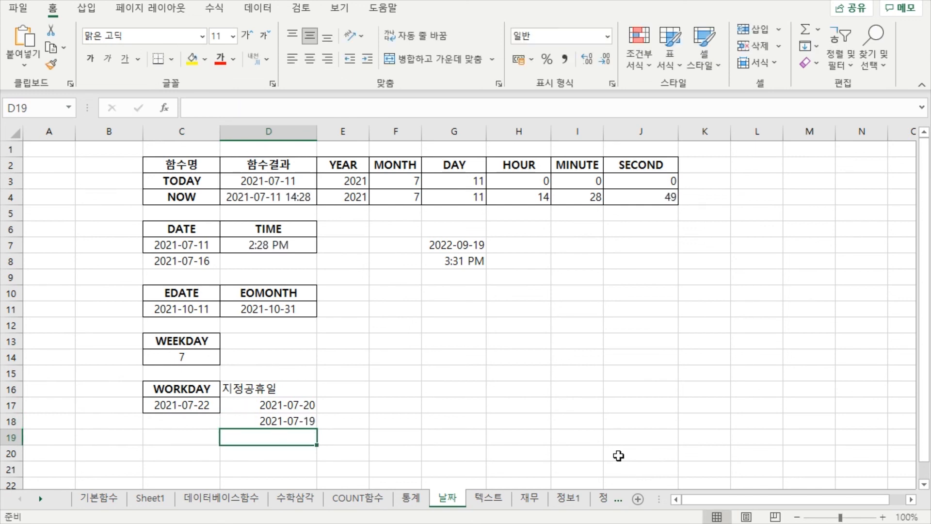
# - Extend the holidays argument of the formula in C17 to cover both dates, making it =WORKDAY(C8,3,D17:D18)
pyautogui.moveTo(300, 405); pyautogui.dragTo(288, 423)
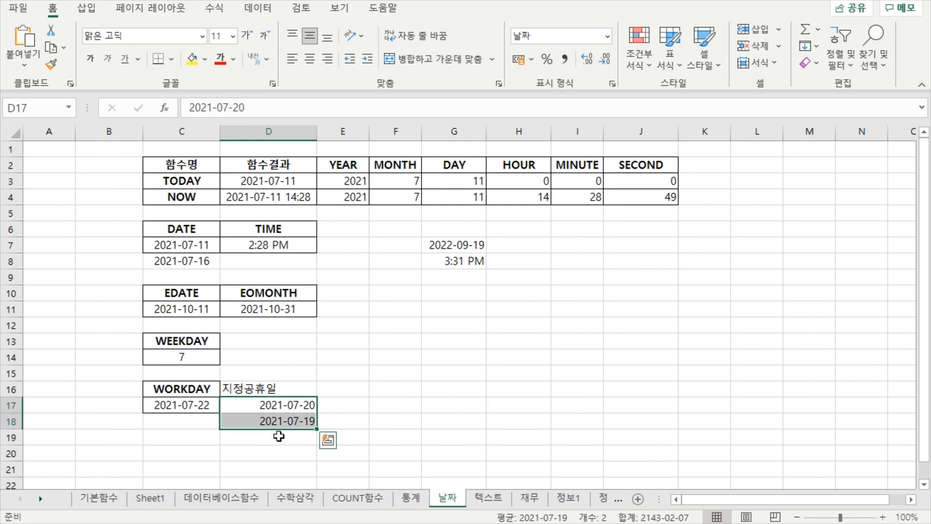
pyautogui.click(201, 407)
pyautogui.click(291, 107)
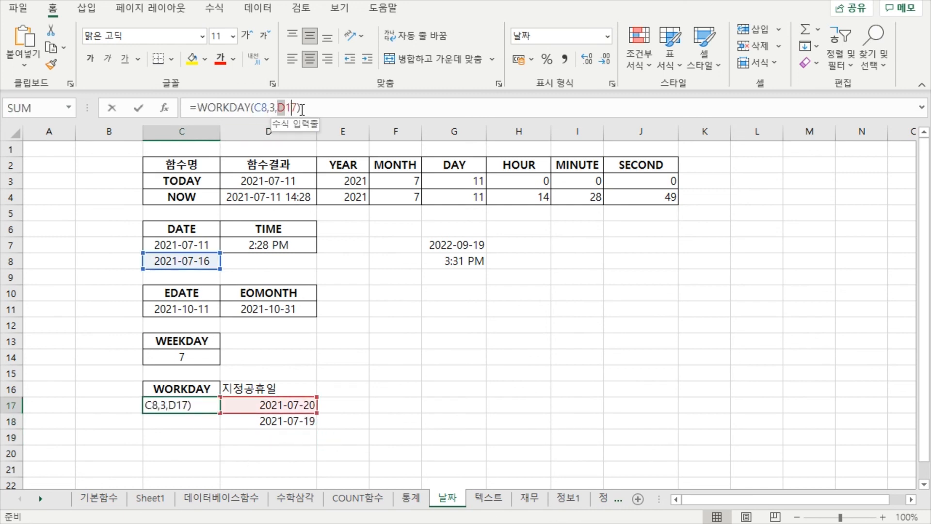
pyautogui.moveTo(302, 110); pyautogui.dragTo(323, 108)
pyautogui.moveTo(283, 405); pyautogui.dragTo(290, 421)
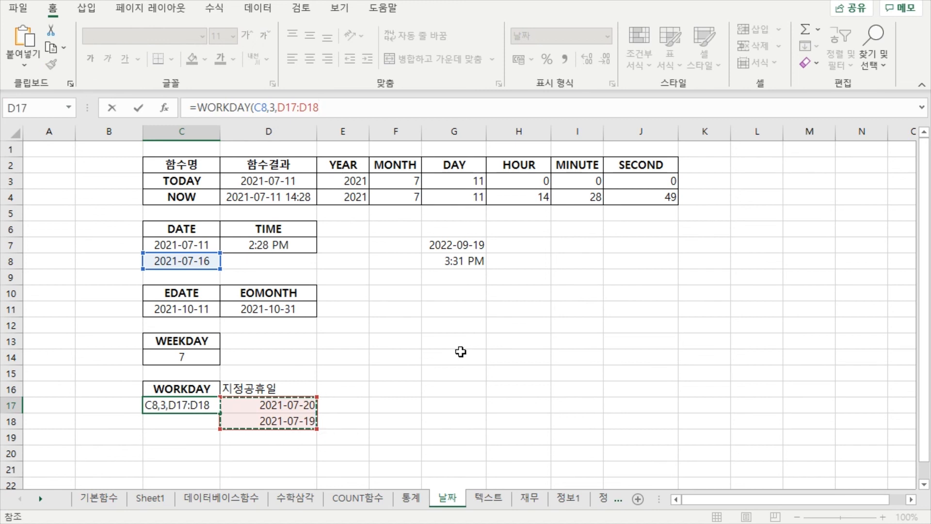
pyautogui.write(')')
pyautogui.press('Return')
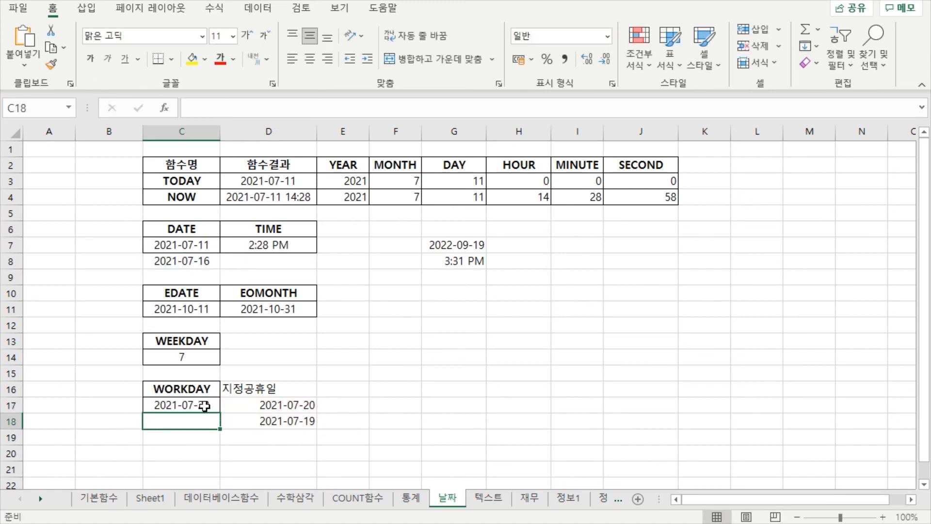
# - Check the WORKDAY result in C17 against the July 2021 calendar in the browser and return to the worksheet
pyautogui.click(204, 407)
pyautogui.hotkey('alt', 'Tab')
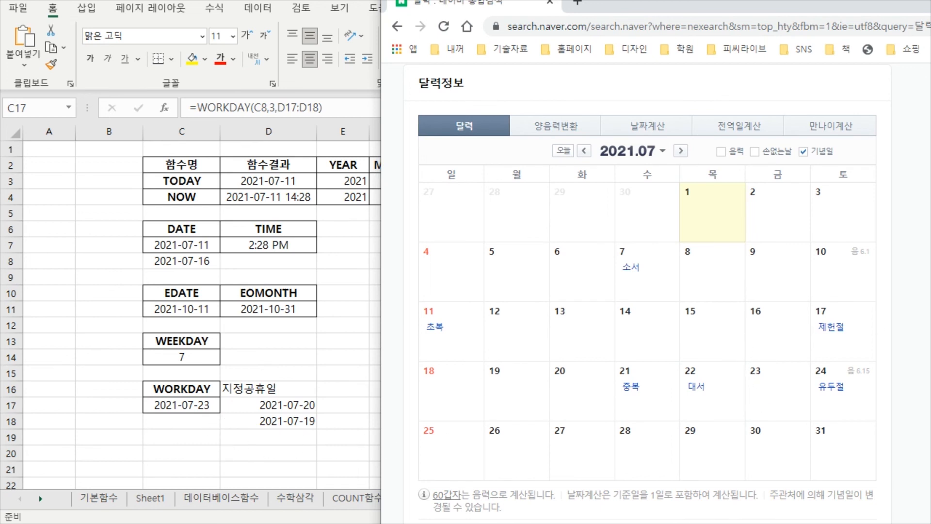
pyautogui.click(299, 1)
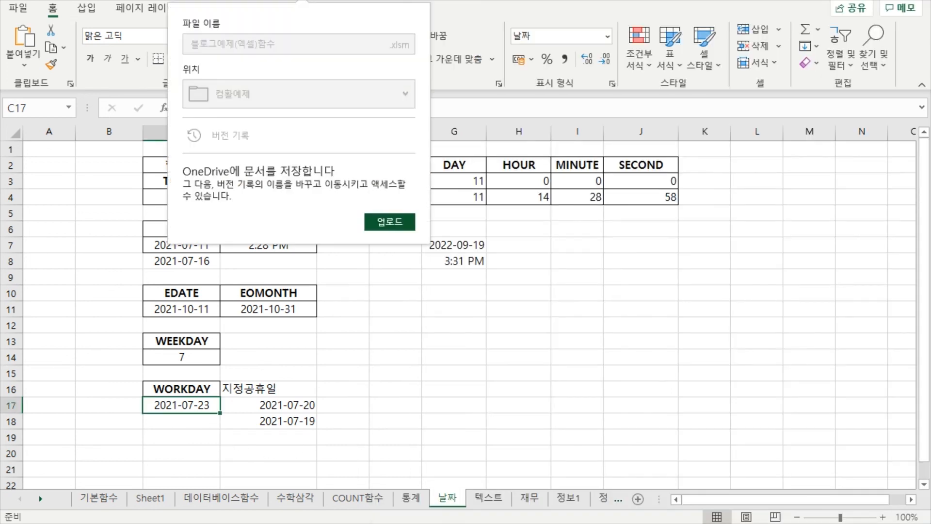
pyautogui.click(505, 345)
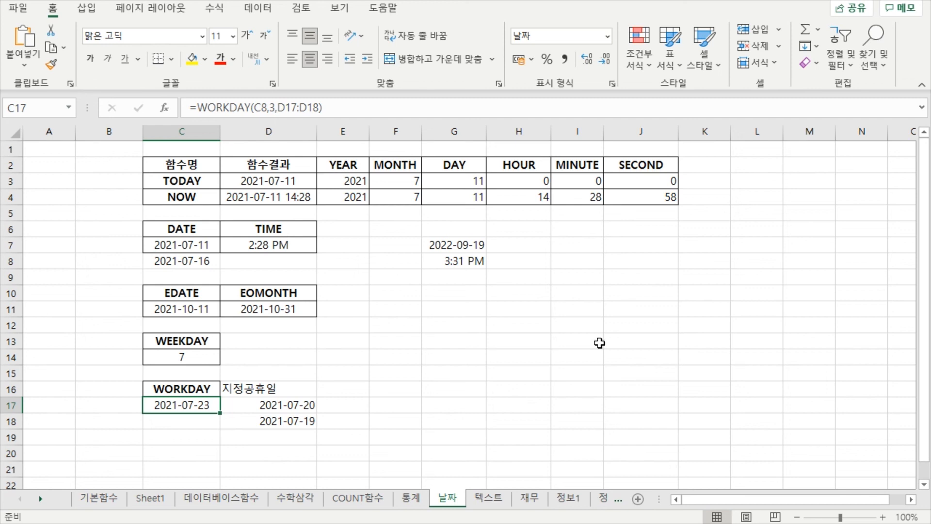
pyautogui.click(353, 391)
pyautogui.click(401, 380)
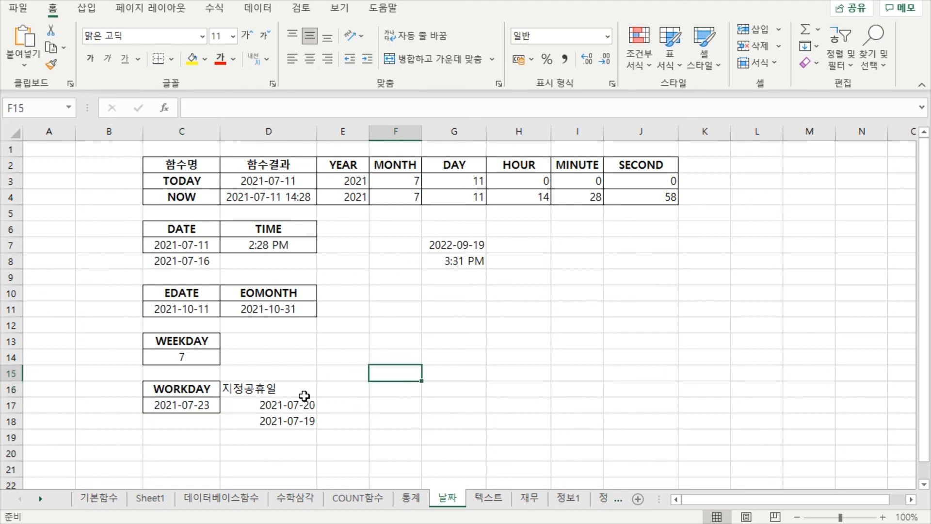
pyautogui.moveTo(305, 390); pyautogui.dragTo(306, 422)
pyautogui.click(554, 348)
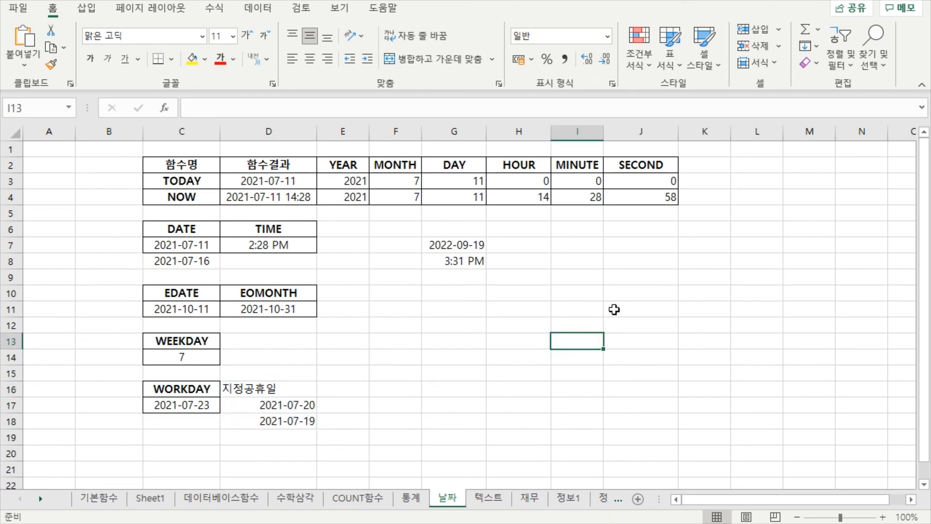
pyautogui.click(615, 310)
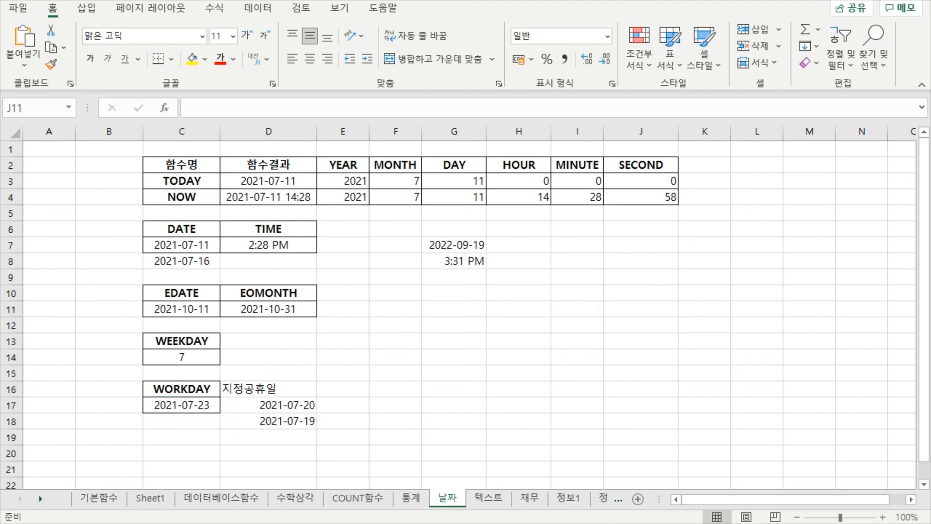